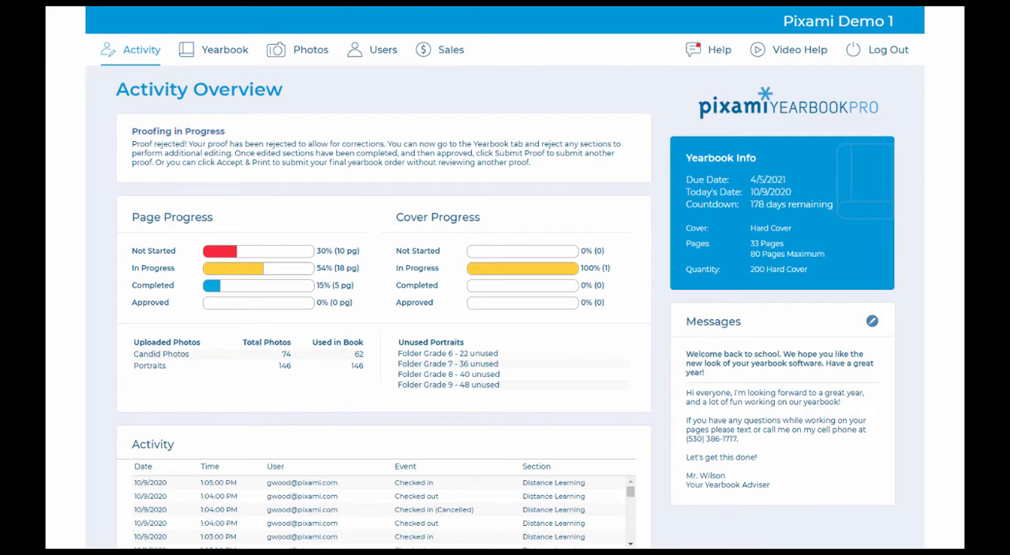
Step: Review older events in the Activity log and return to its newest entries
left_click(630, 545)
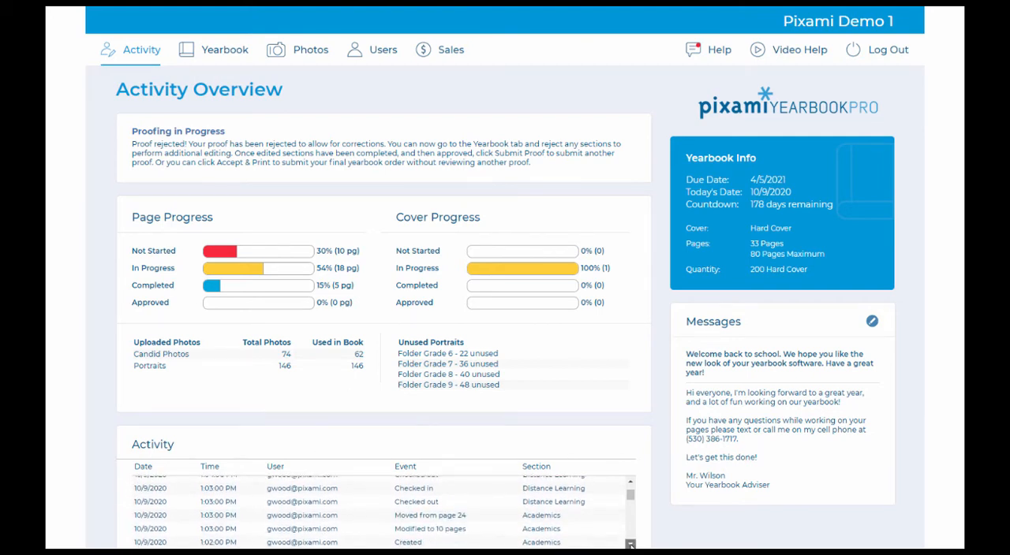
left_click(630, 545)
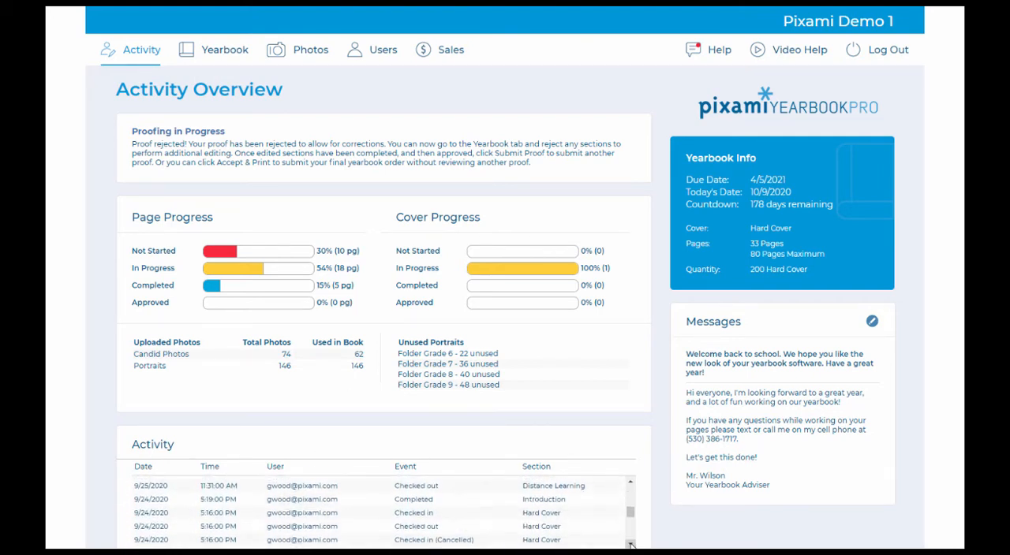
left_click(630, 544)
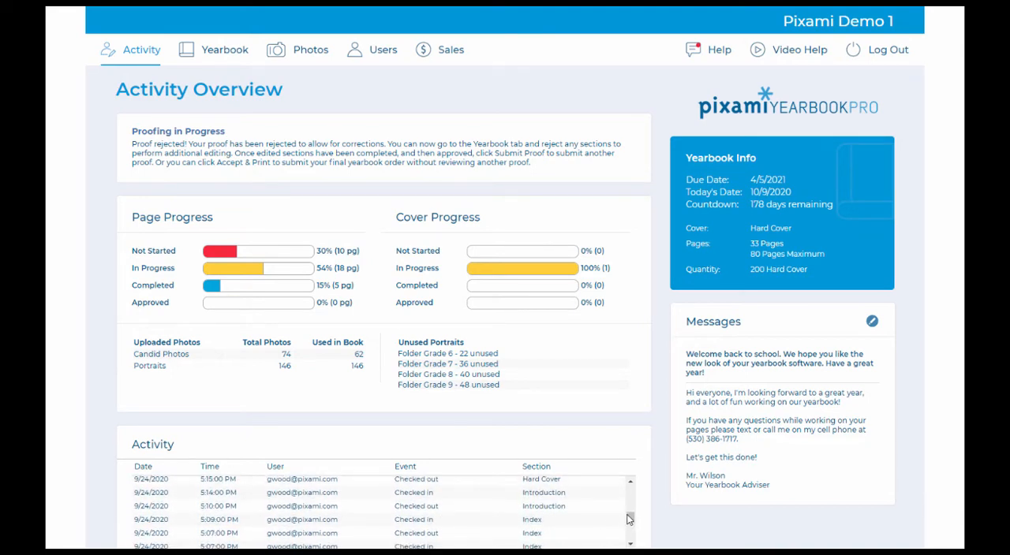
left_click_drag(631, 520, 637, 463)
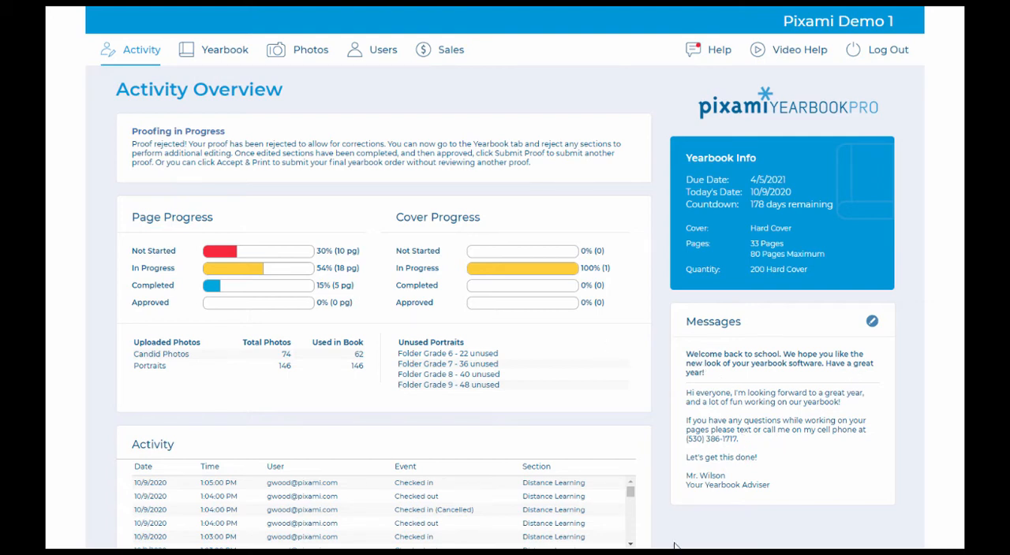
Step: Open the adviser message for editing and close it without changes
left_click(872, 321)
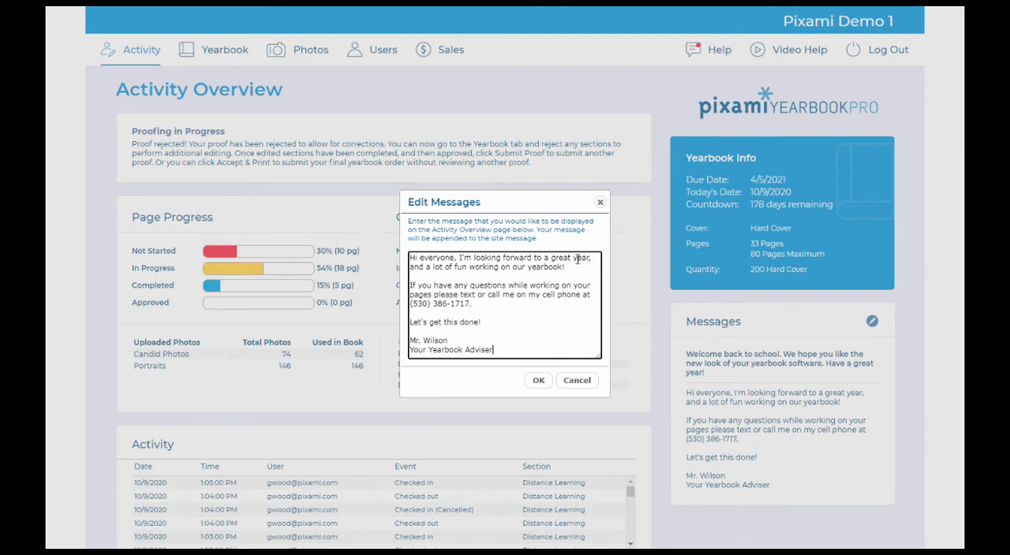
left_click(577, 381)
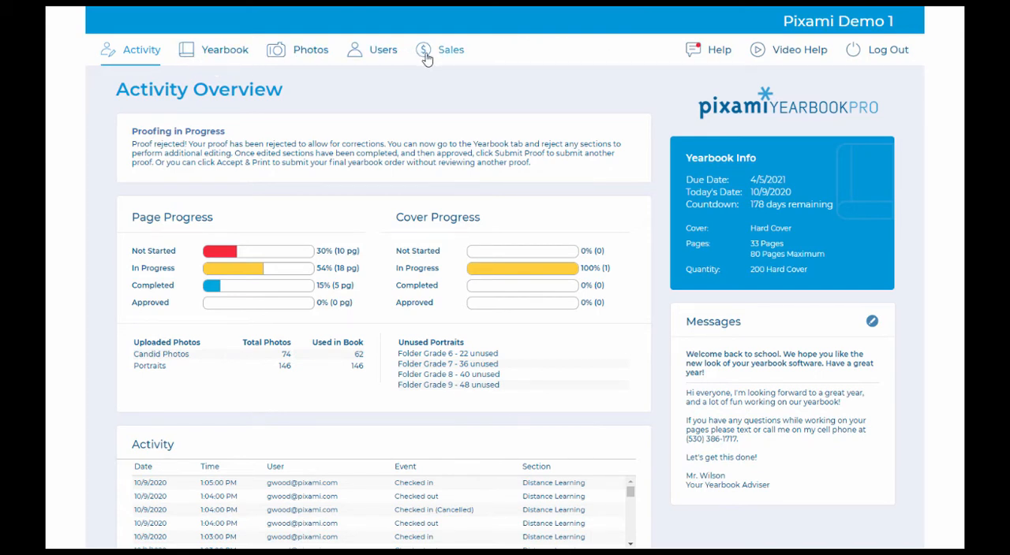
Step: View the Help and Messages notices and the Video Help for the Activity page, closing each one
left_click(695, 52)
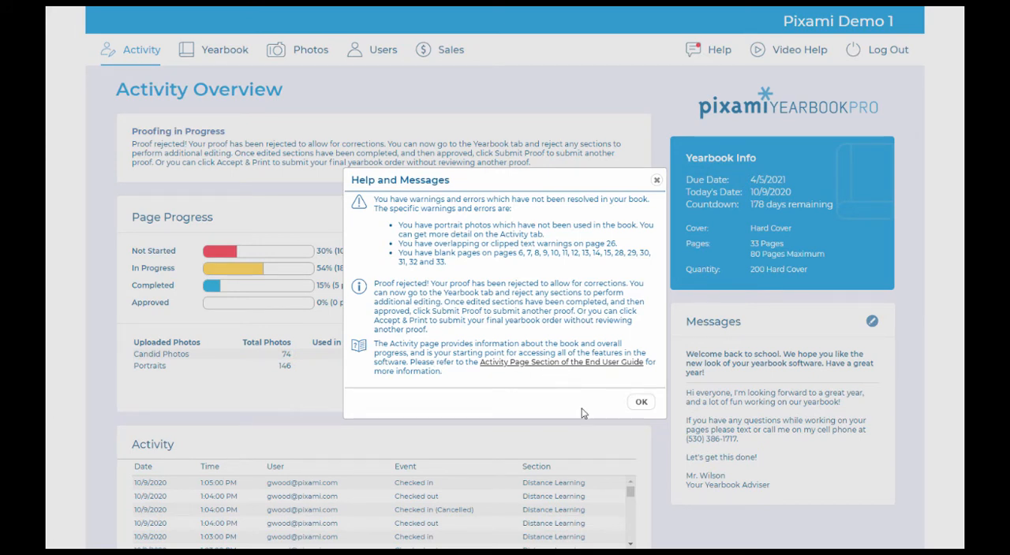
left_click(642, 403)
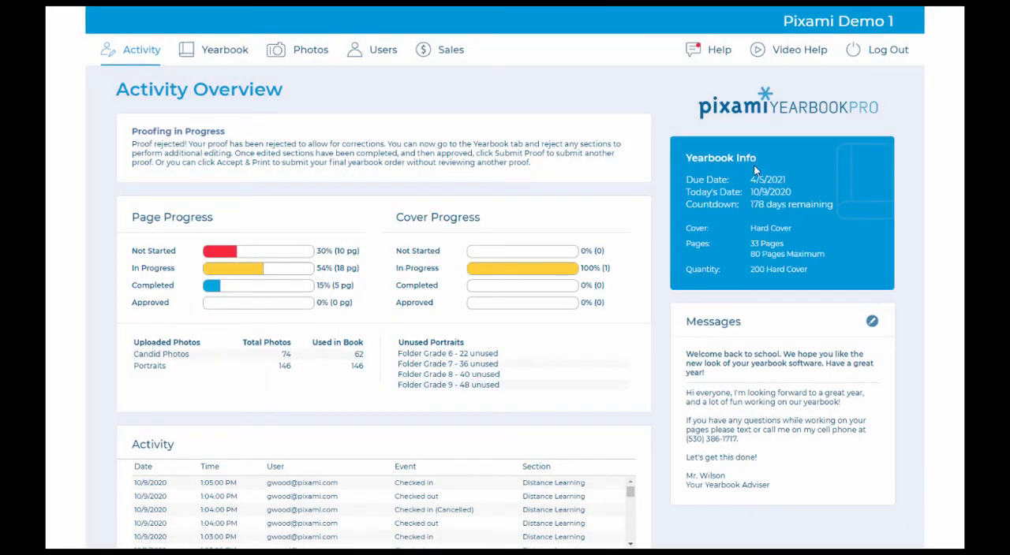
left_click(814, 63)
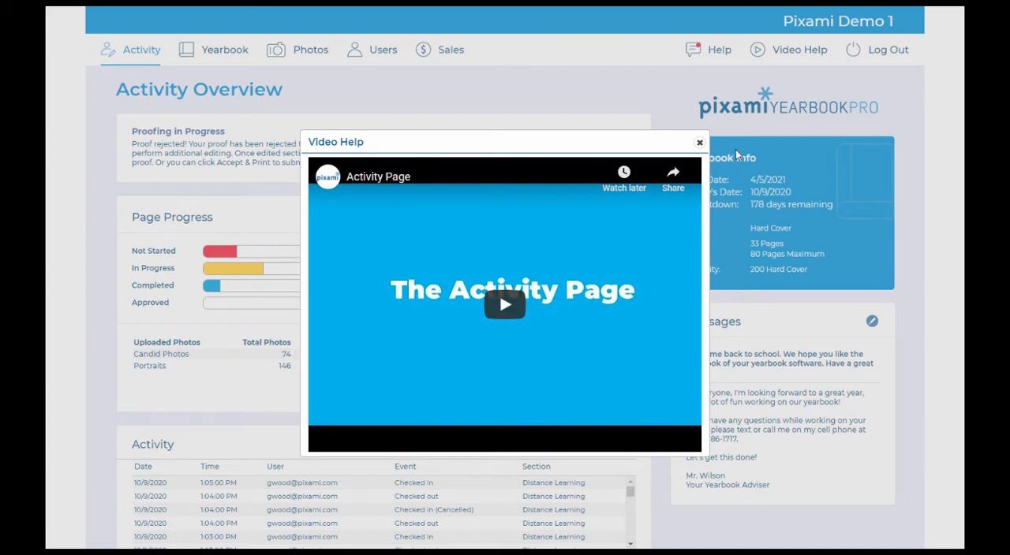
left_click(699, 142)
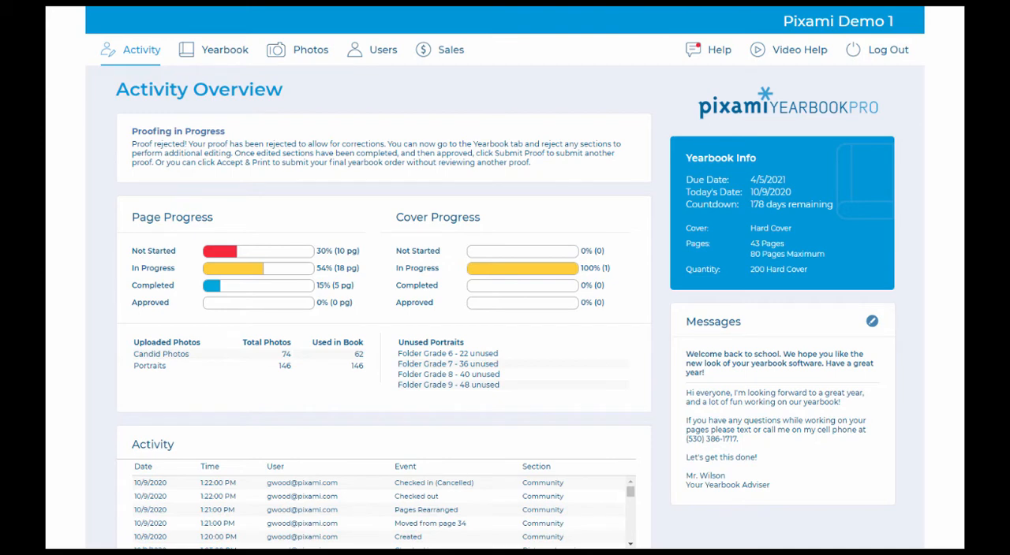
Step: Start adding a user on the Manage Users page and try the Viewer and Photographer roles
left_click(384, 49)
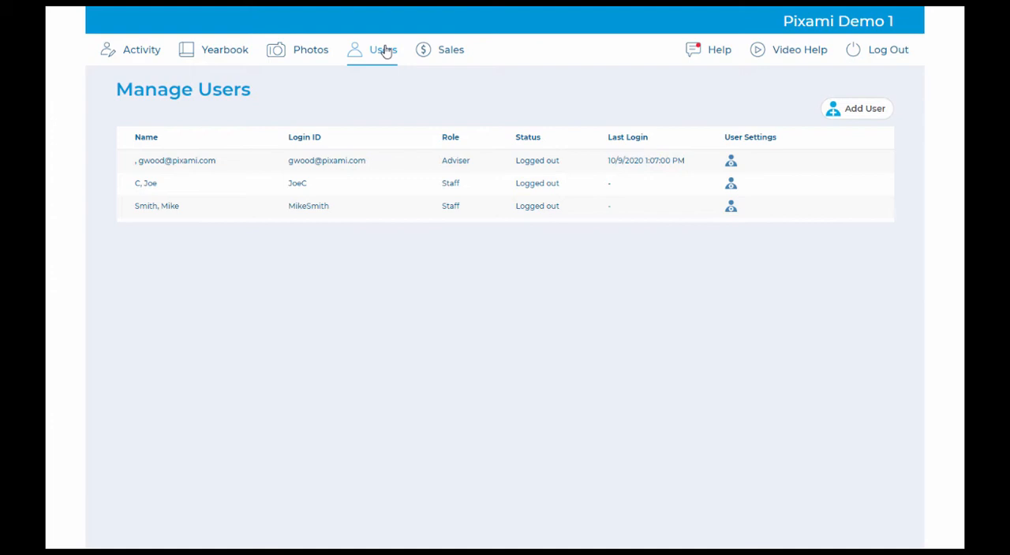
left_click(867, 115)
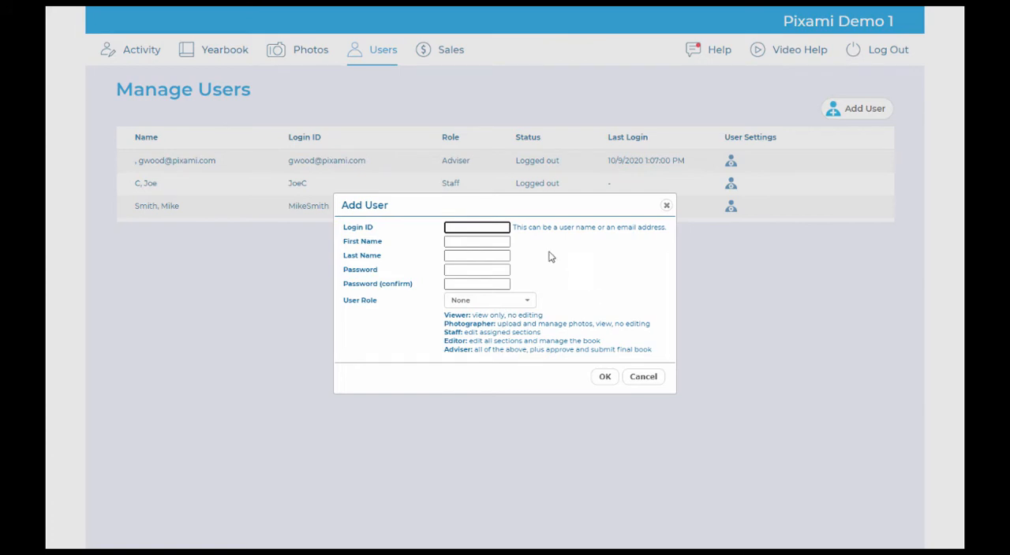
left_click(508, 307)
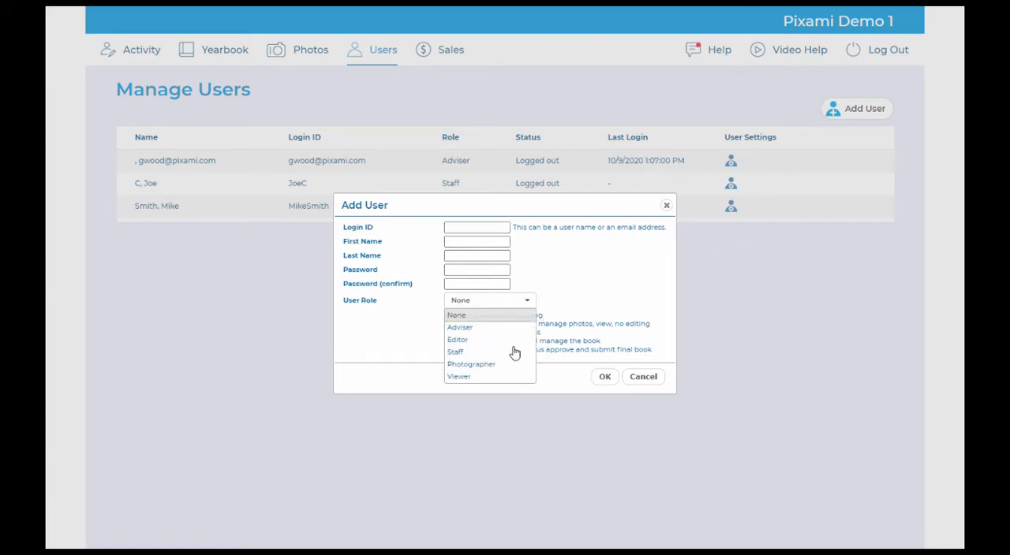
left_click(504, 380)
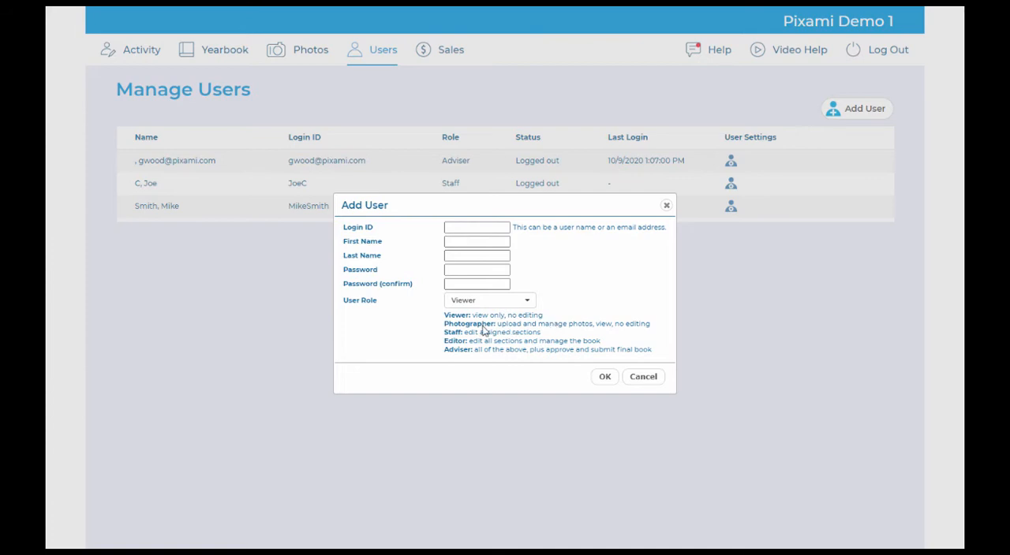
left_click(500, 301)
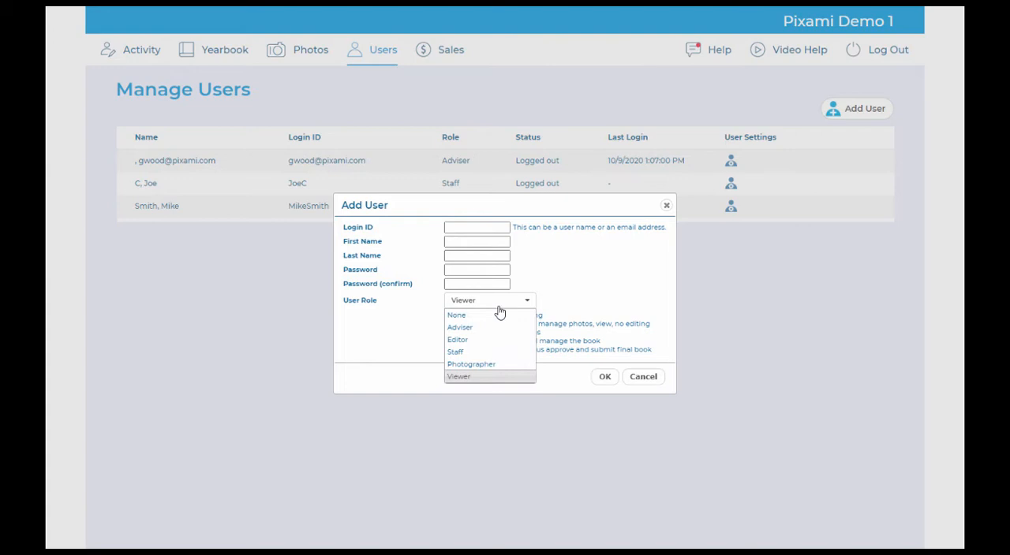
left_click(494, 365)
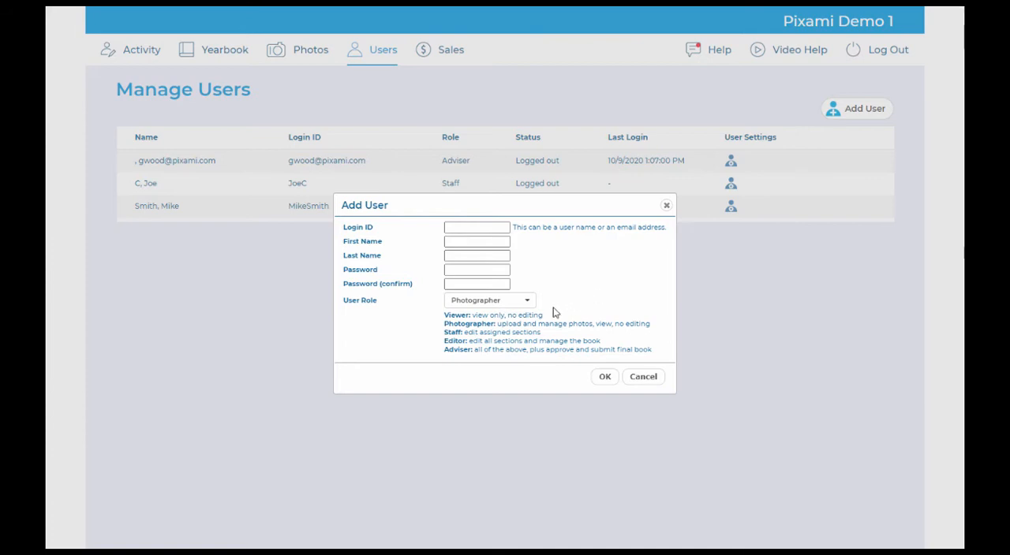
Step: Try the Staff role for the new user with the Distance Learning and Introduction sections assigned
left_click(517, 303)
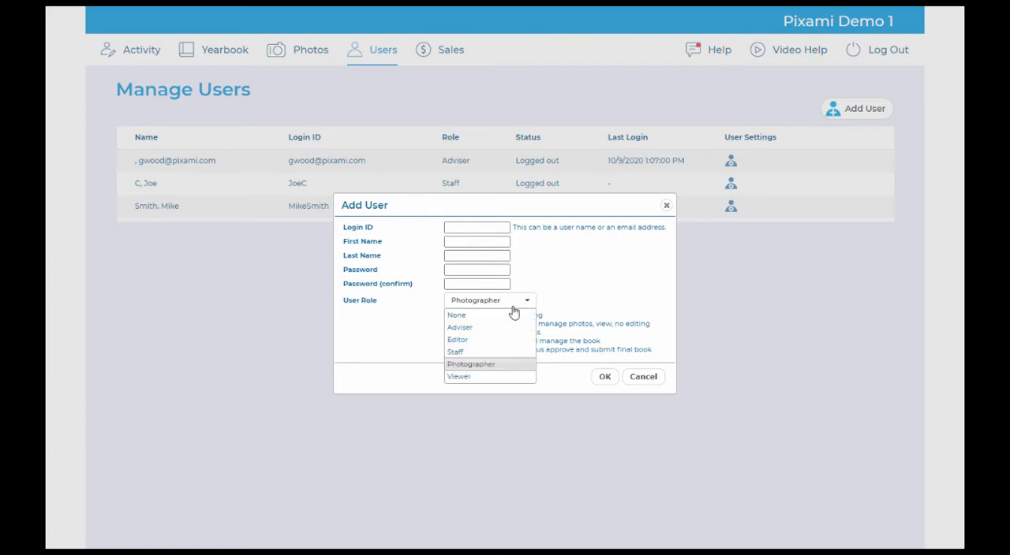
left_click(500, 358)
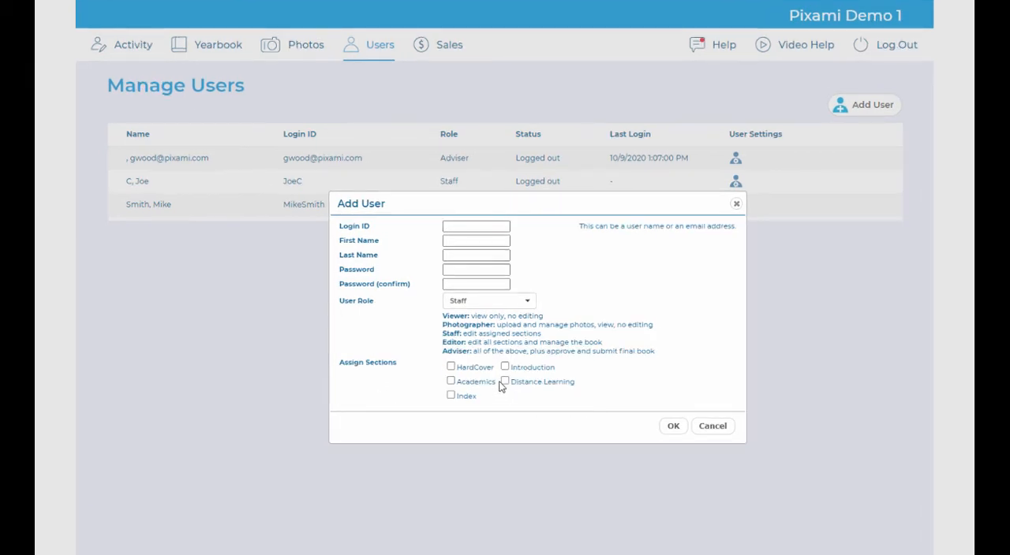
left_click(505, 381)
left_click(504, 367)
Step: Try the Editor and Adviser roles for the new user and cancel adding the user
left_click(490, 304)
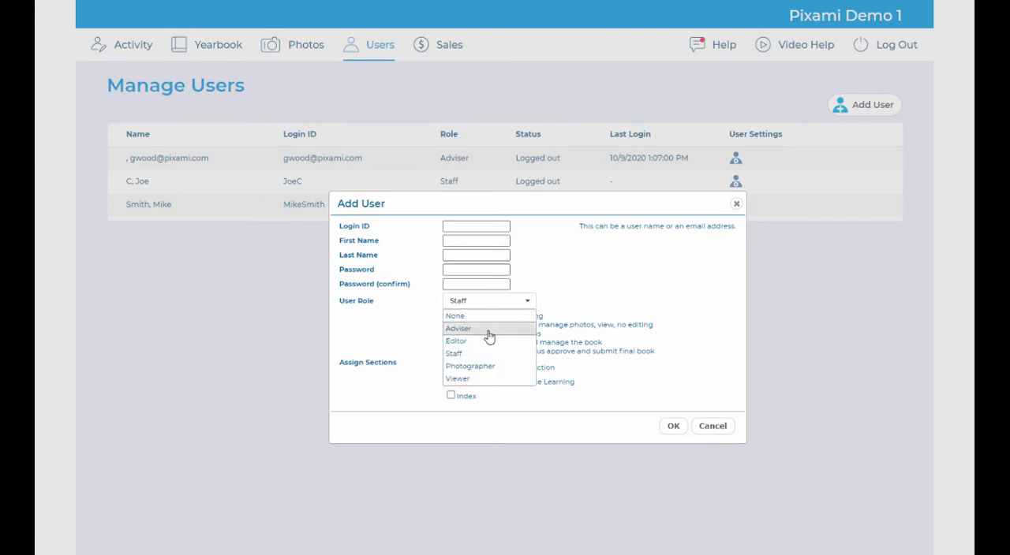
left_click(488, 342)
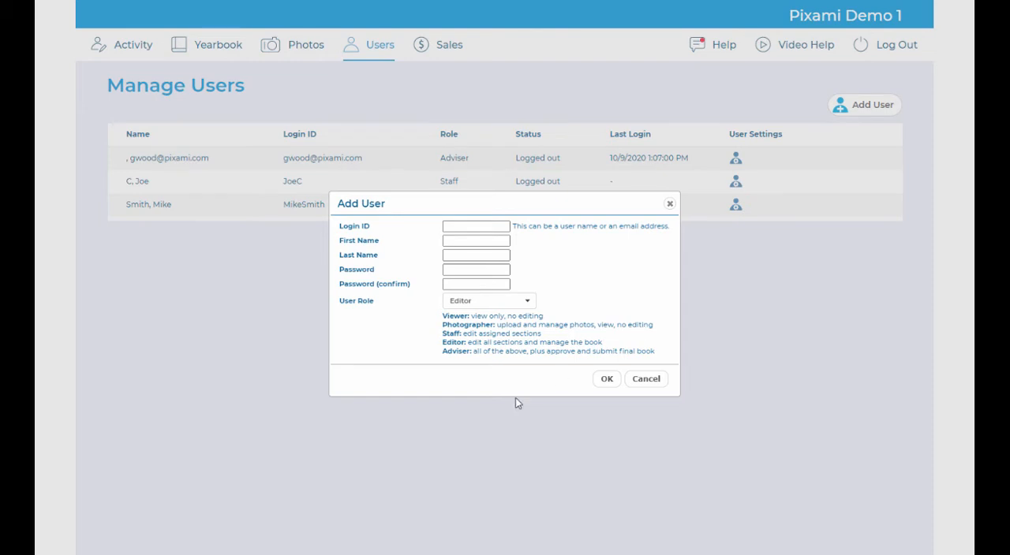
left_click(496, 305)
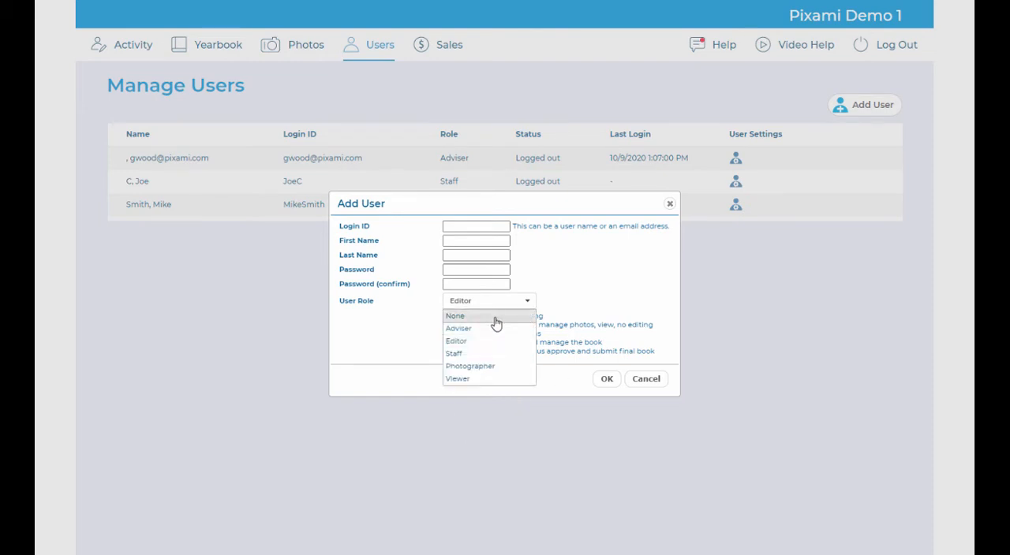
left_click(495, 329)
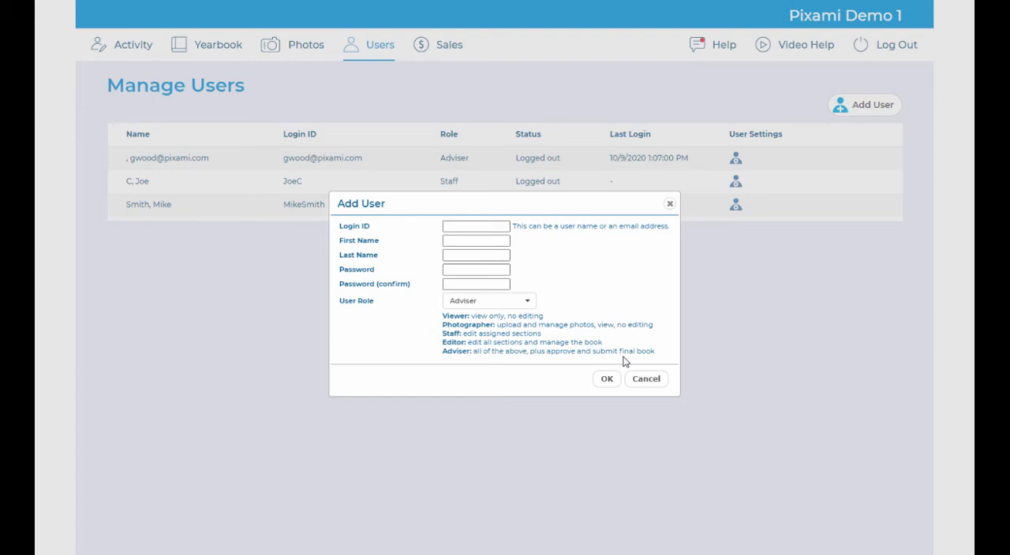
left_click(639, 380)
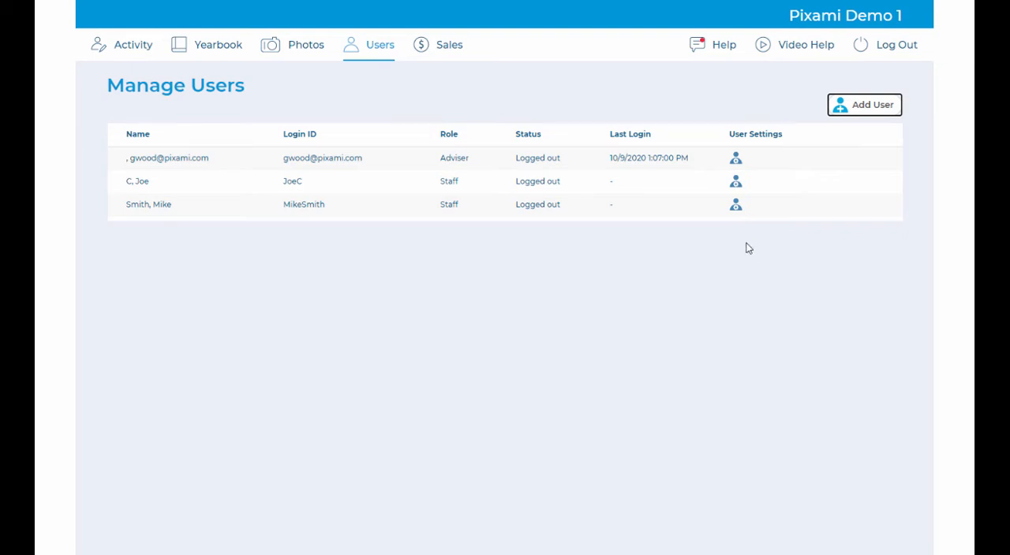
Step: Review the Adviser user's settings, including the role options and event history, and close them without changes
left_click(735, 160)
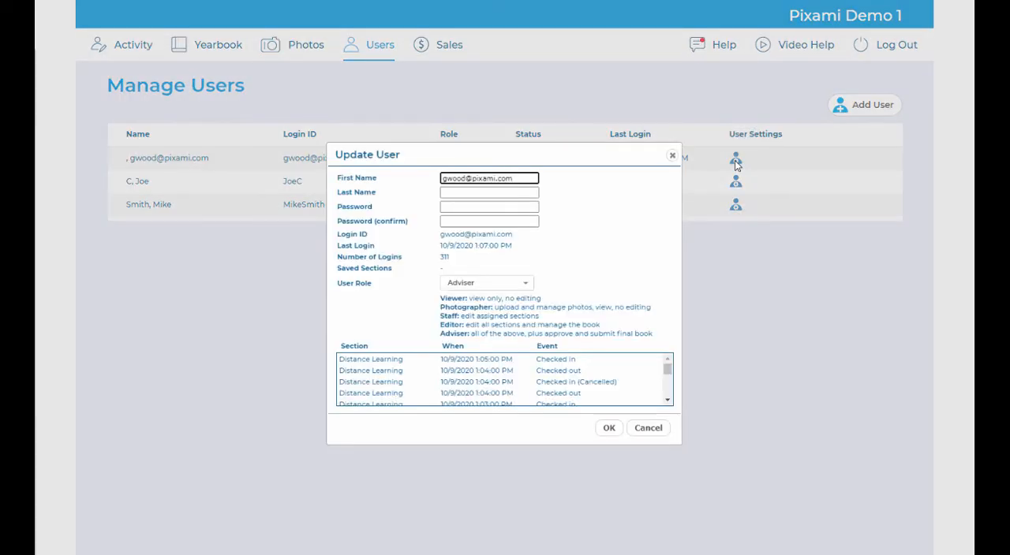
left_click(495, 287)
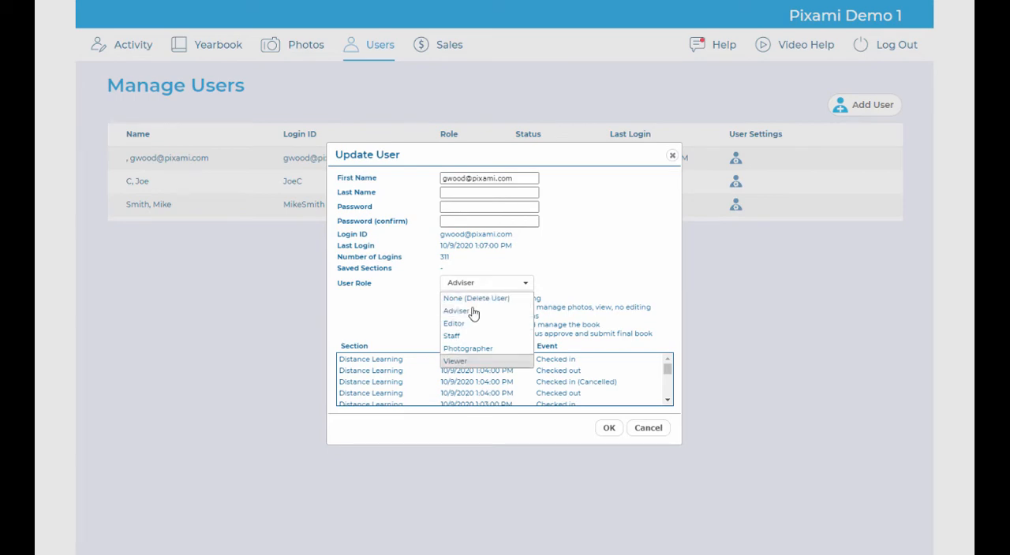
left_click(614, 249)
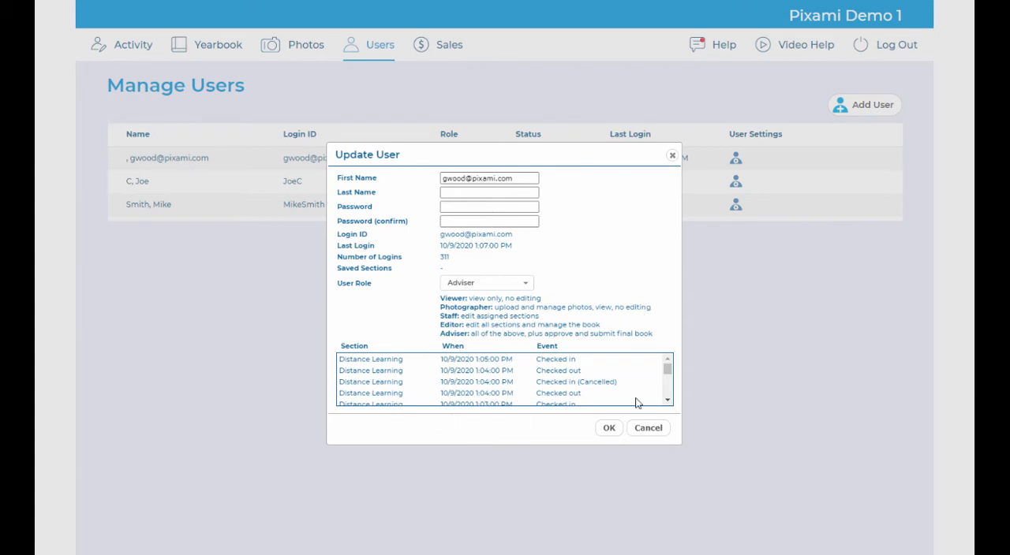
left_click_drag(667, 374, 665, 381)
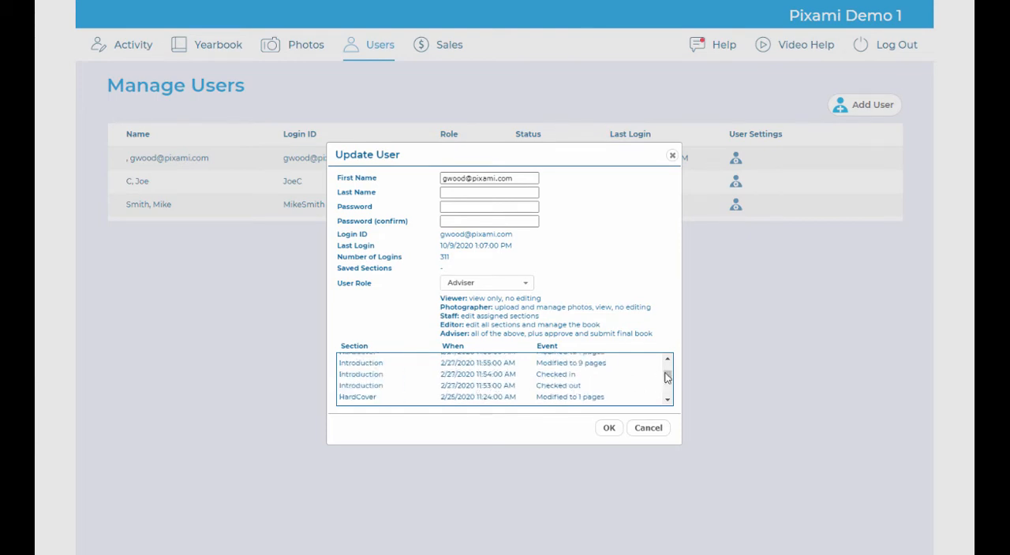
left_click_drag(668, 379, 666, 366)
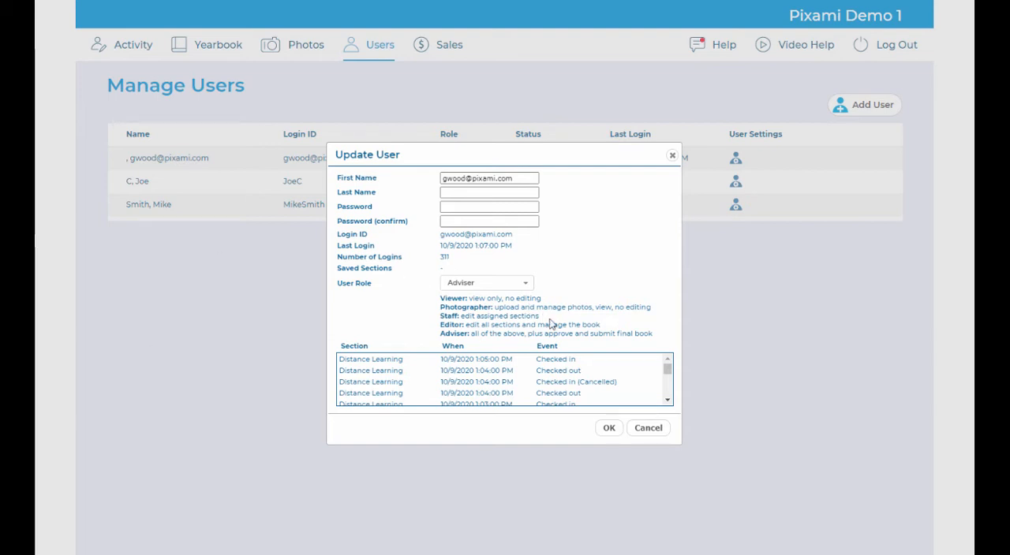
left_click(649, 430)
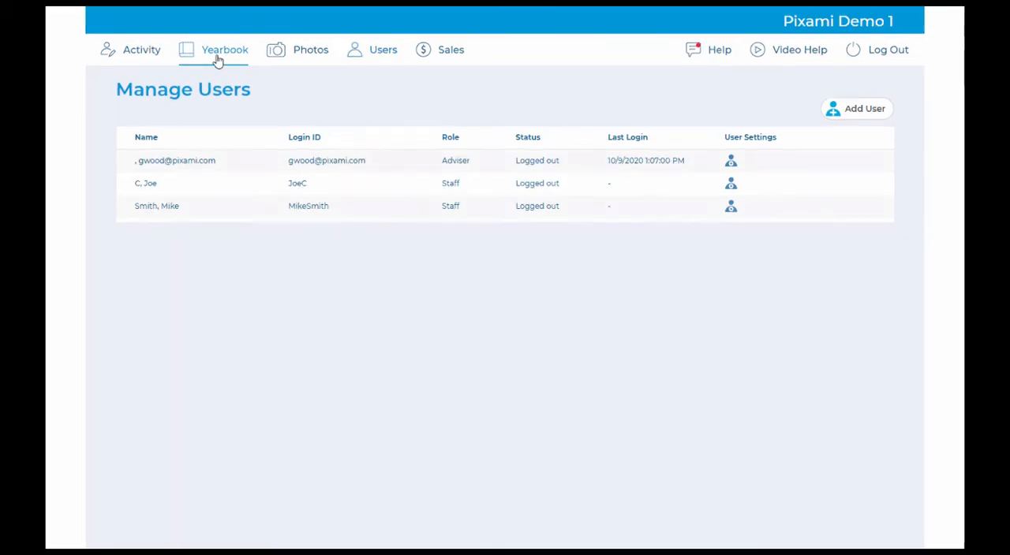
Step: Open the Academics section settings in the Yearbook Ladder, try assigning the unassigned staff user, and cancel the change
left_click(221, 55)
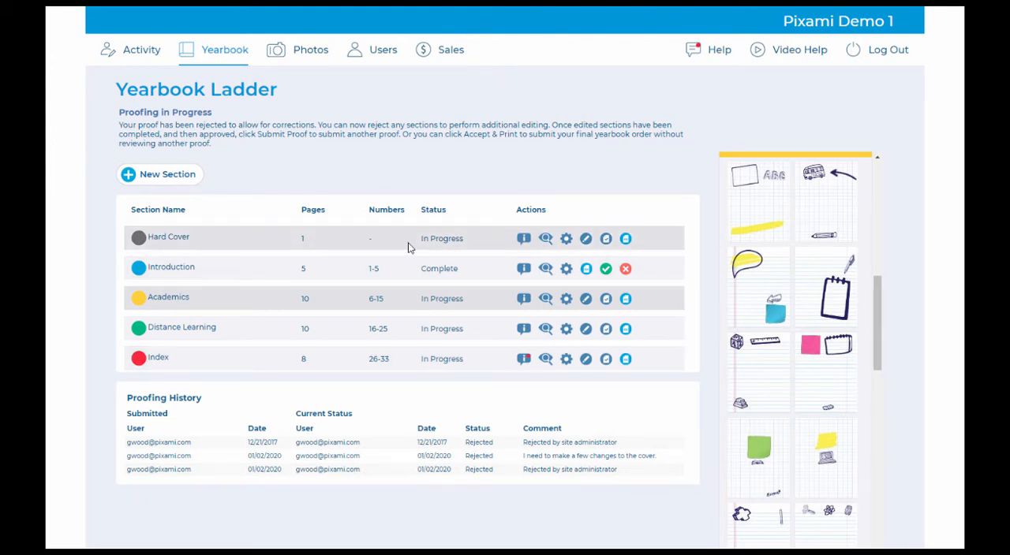
left_click(566, 303)
left_click(573, 318)
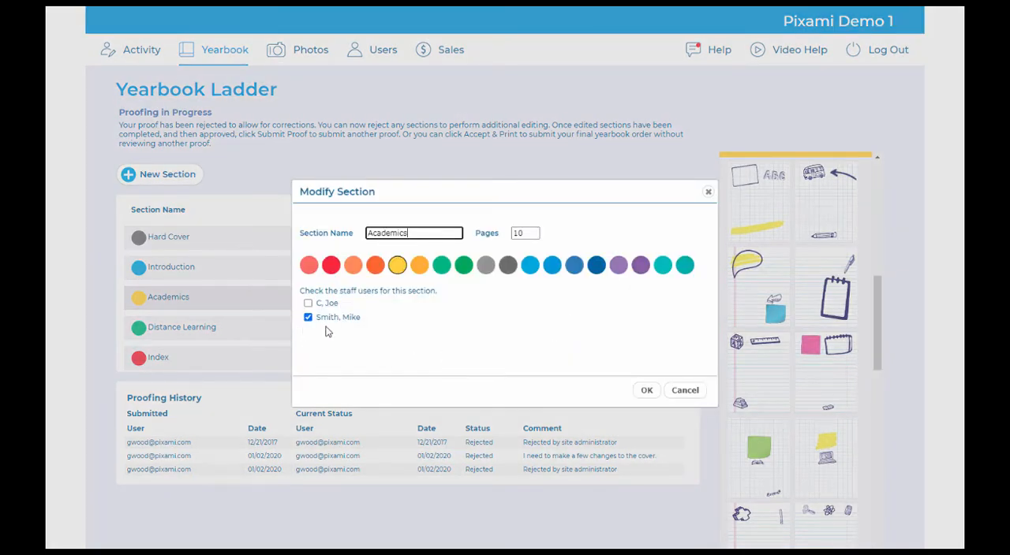
left_click(307, 304)
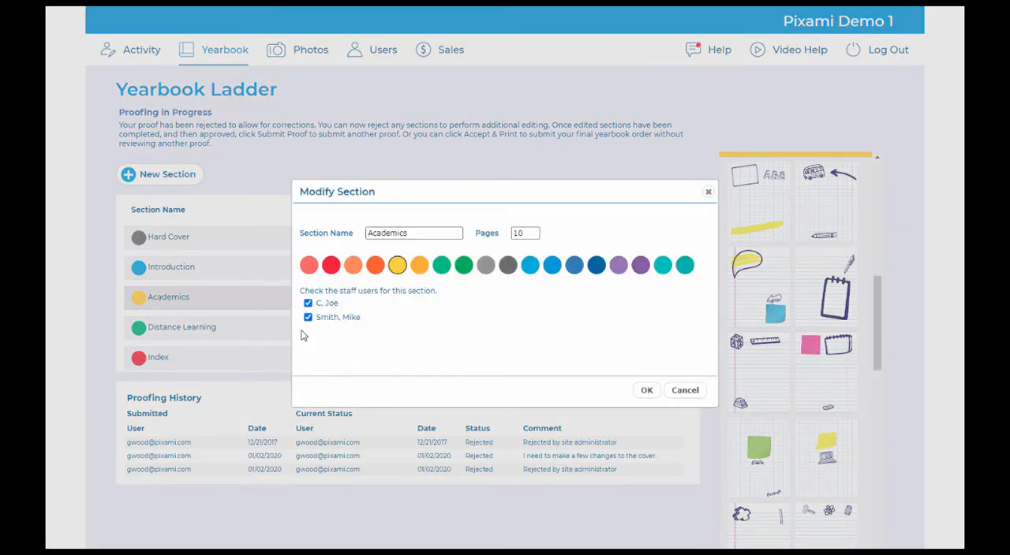
left_click(684, 391)
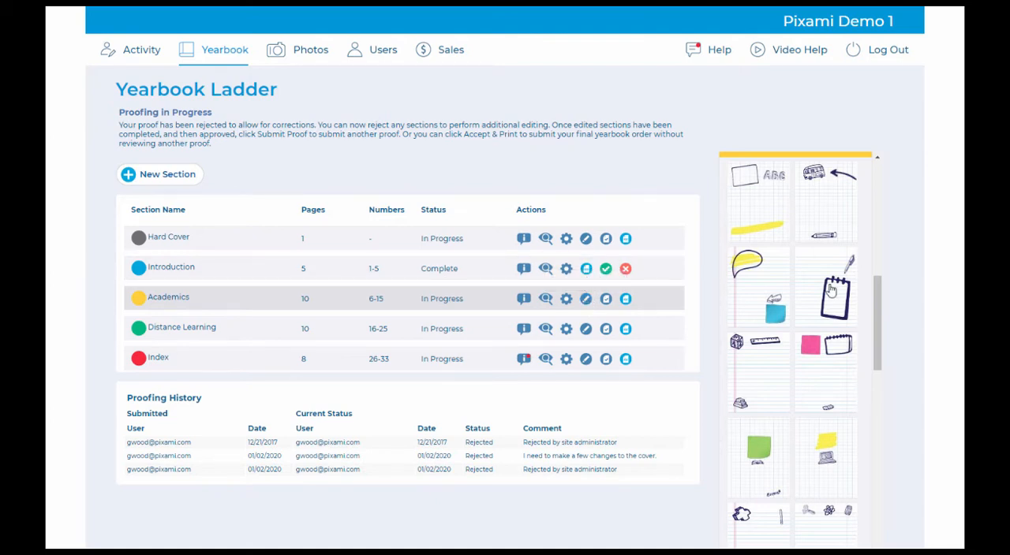
Step: Browse the page thumbnails in the Yearbook Ladder and show those of the Introduction section
left_click_drag(872, 314, 876, 445)
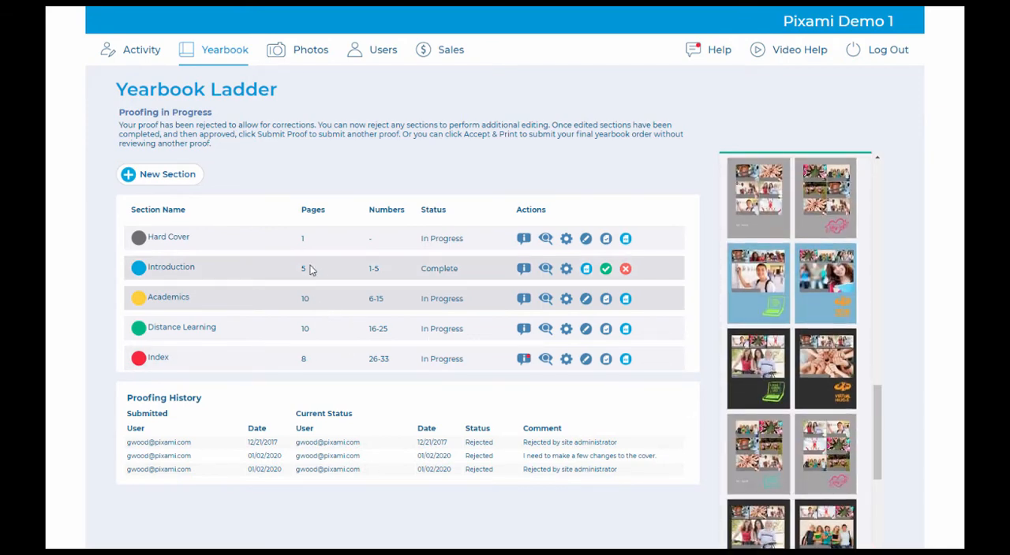
left_click(310, 270)
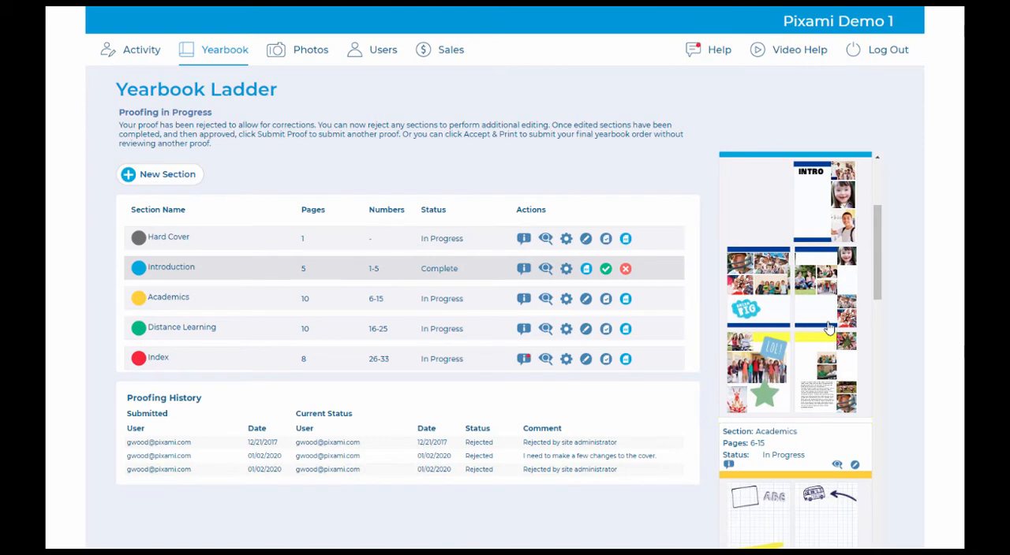
Step: Preview the Introduction section, page forward to pages 6 and 7, jump to pages 24 and 25, and close the preview
left_click(546, 270)
left_click(533, 463)
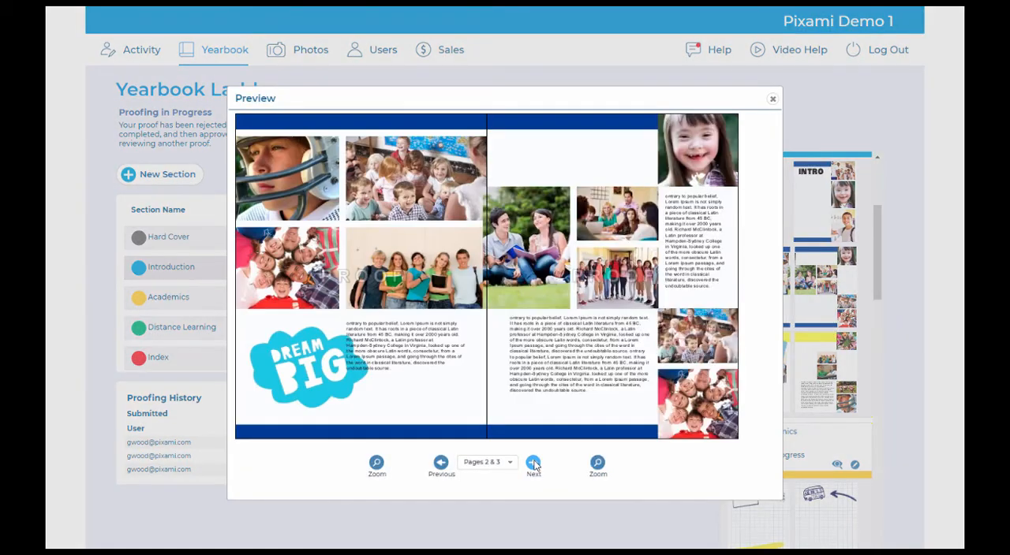
left_click(533, 463)
left_click(533, 463)
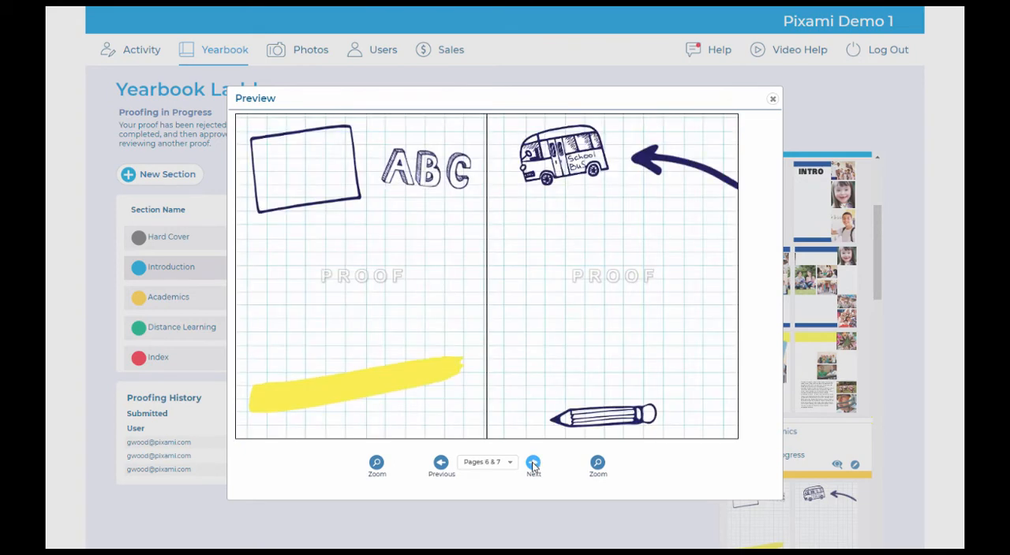
left_click(491, 462)
left_click_drag(519, 495, 520, 536)
left_click(489, 540)
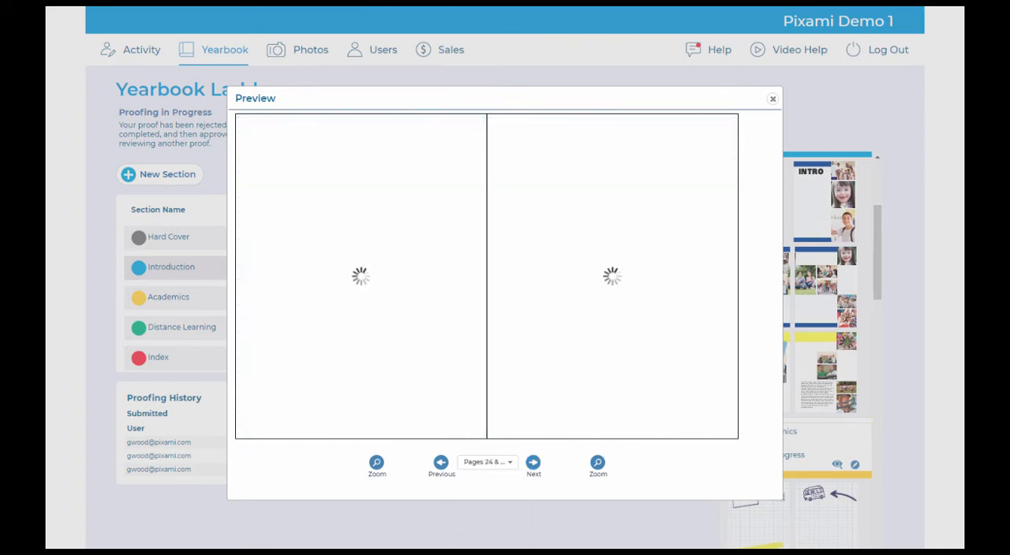
left_click(772, 101)
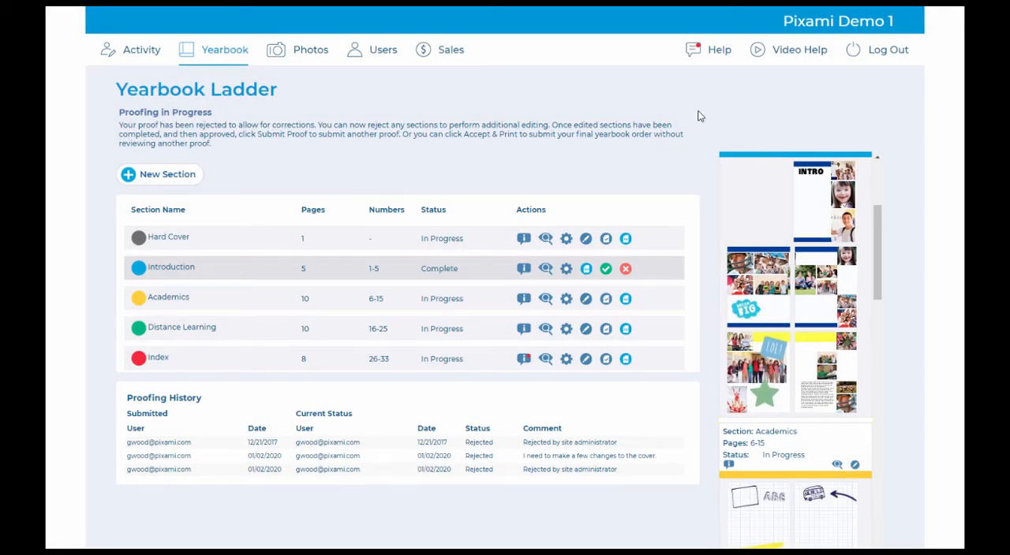
Step: Create a new section named Fun times with 10 pages and the Back to School background theme, trying None along the way
left_click(164, 180)
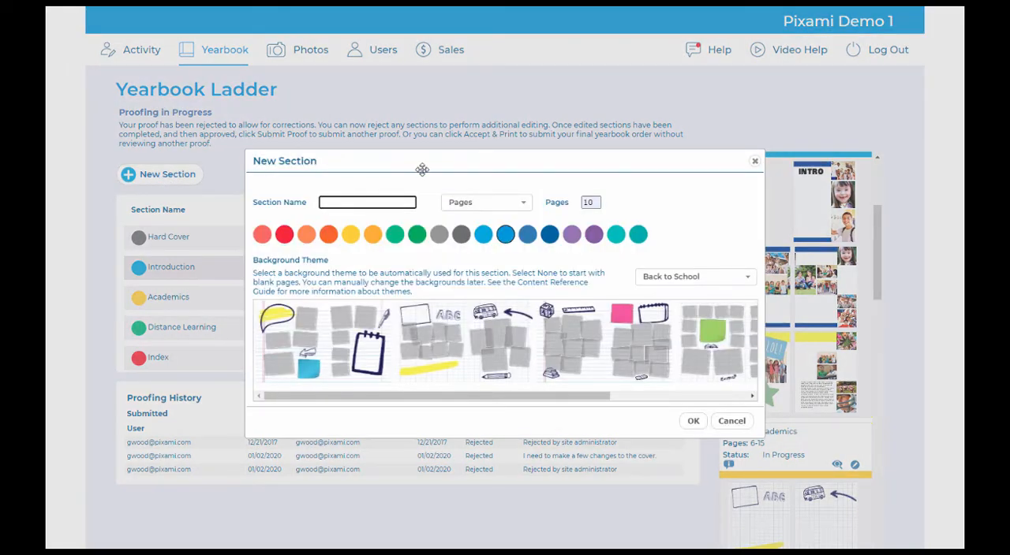
type("Fun times")
left_click(686, 278)
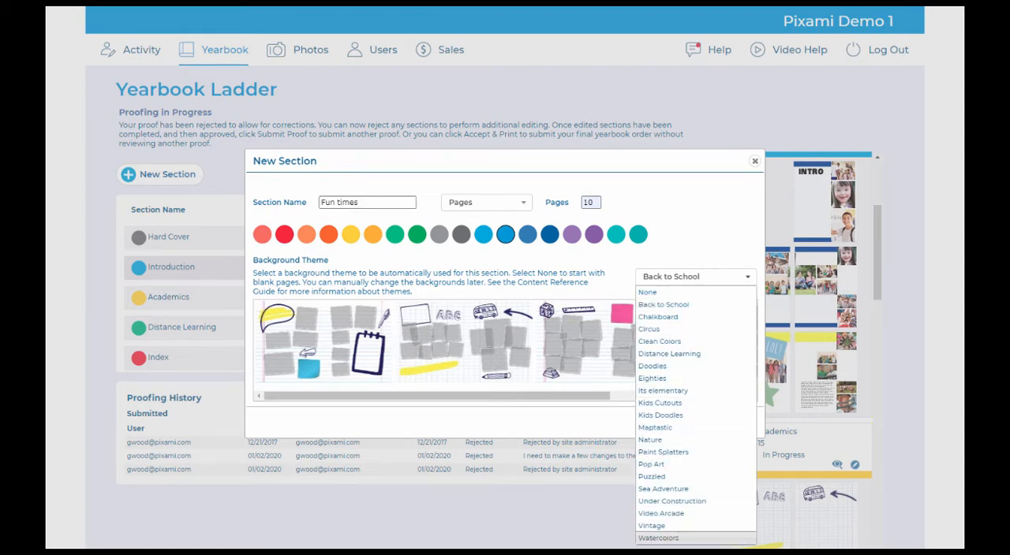
left_click(709, 225)
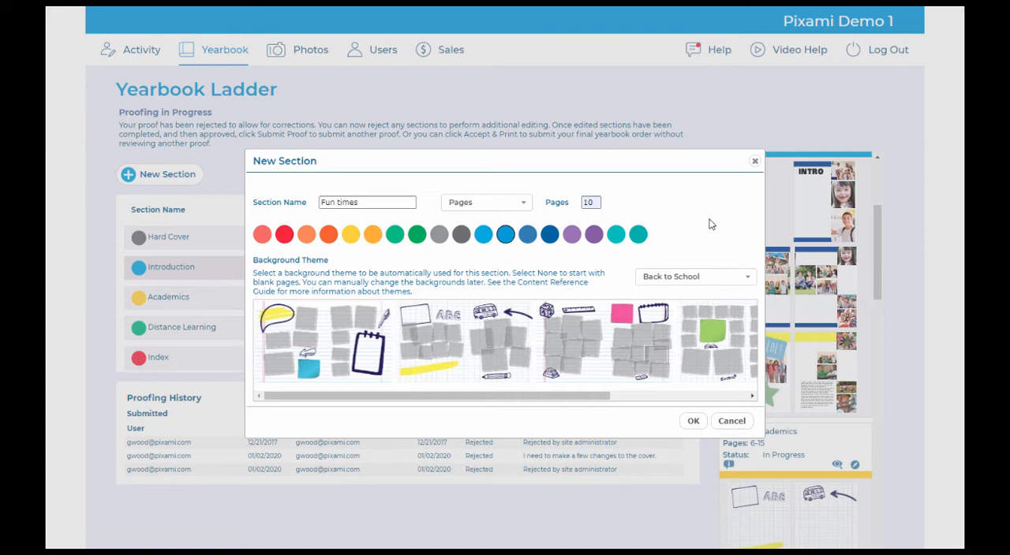
left_click(714, 282)
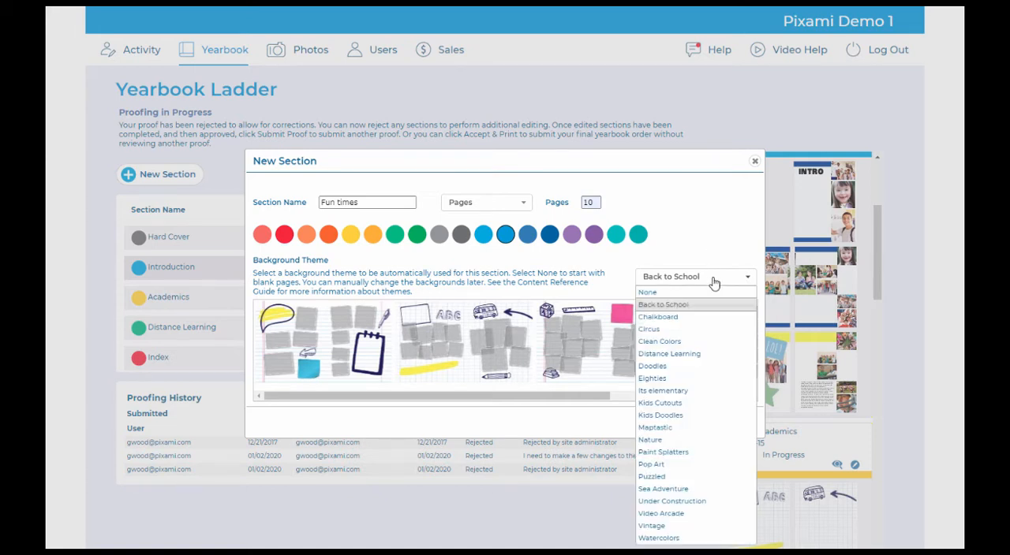
left_click(703, 294)
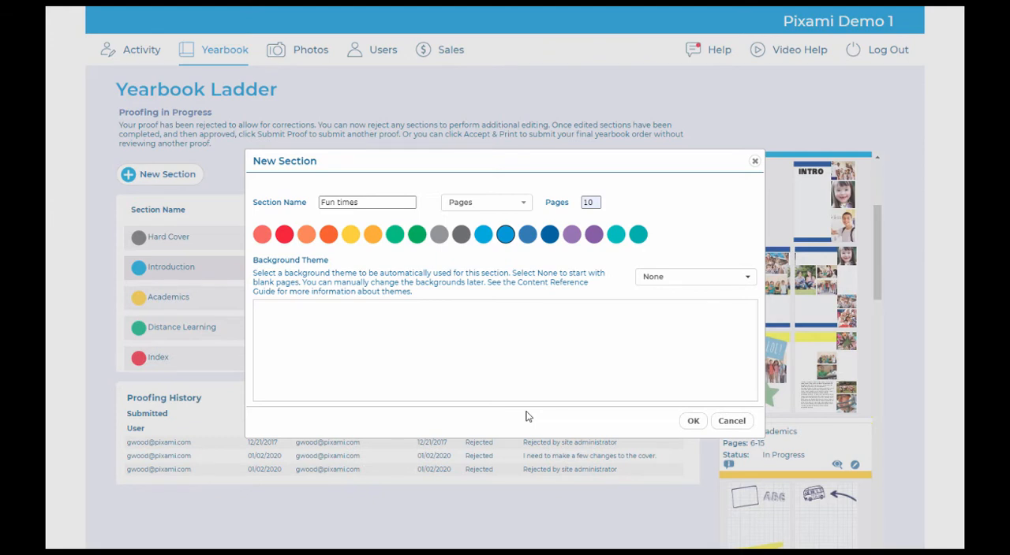
left_click(698, 281)
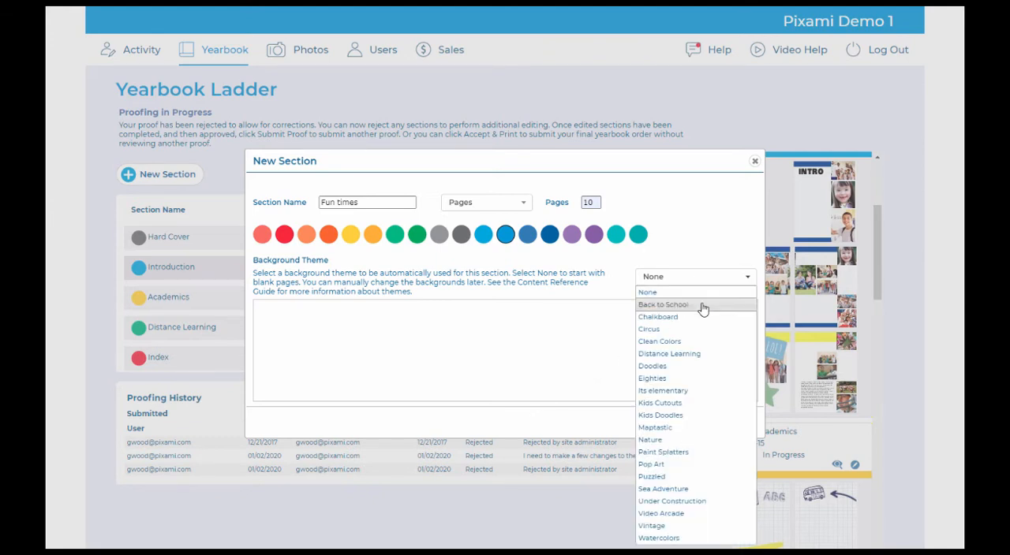
left_click(703, 307)
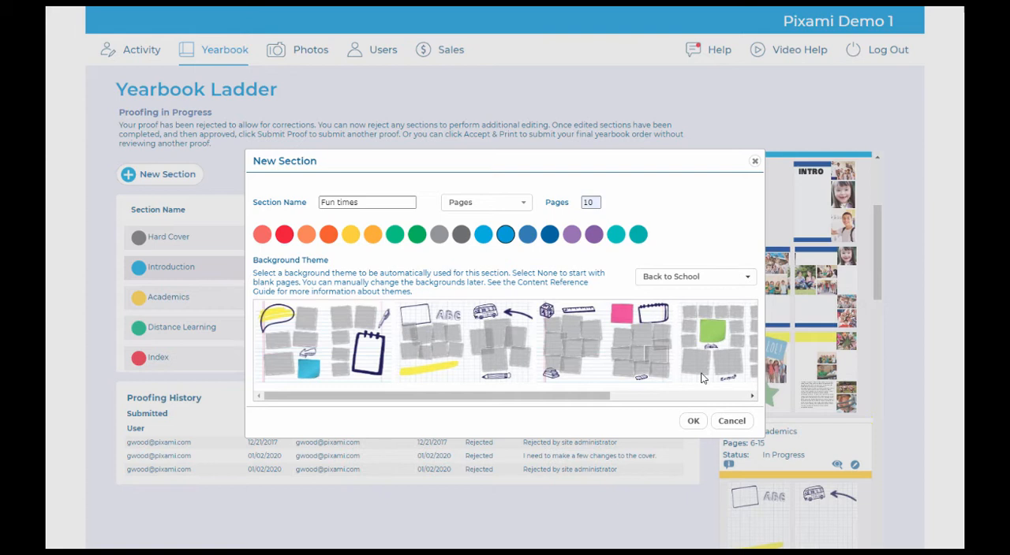
left_click(693, 423)
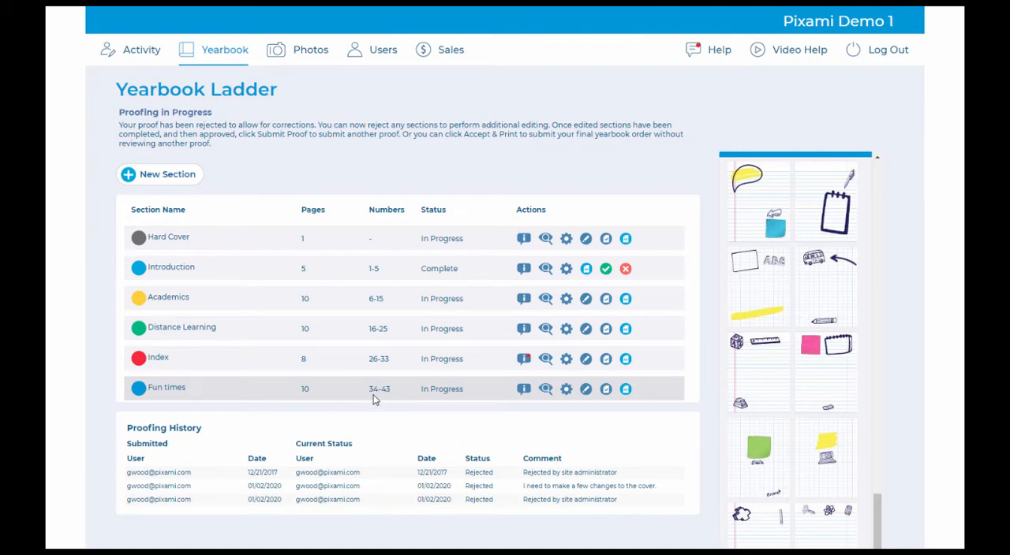
Step: Move the Fun times section between Academics and Distance Learning, and view its page thumbnails and section options
left_click_drag(267, 388, 271, 324)
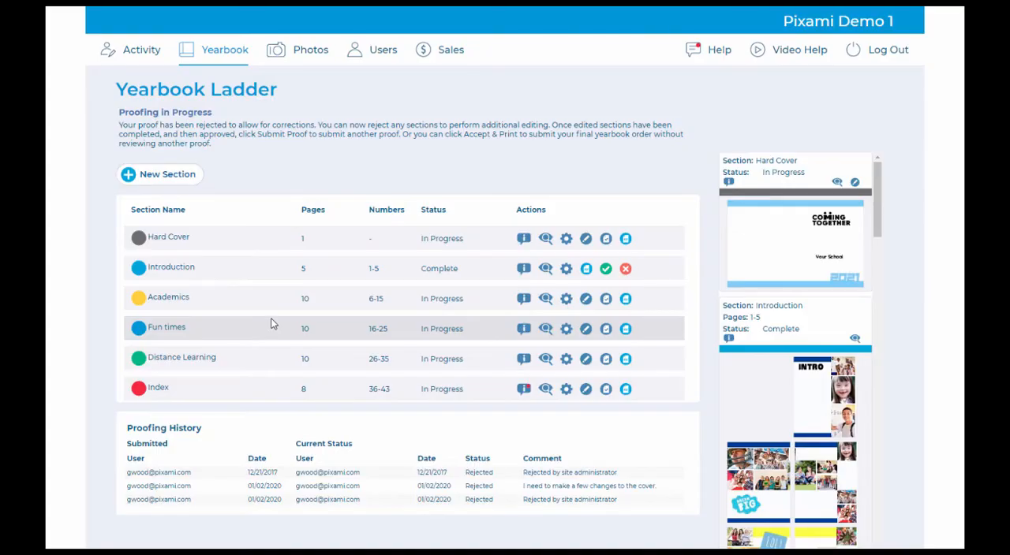
left_click(377, 328)
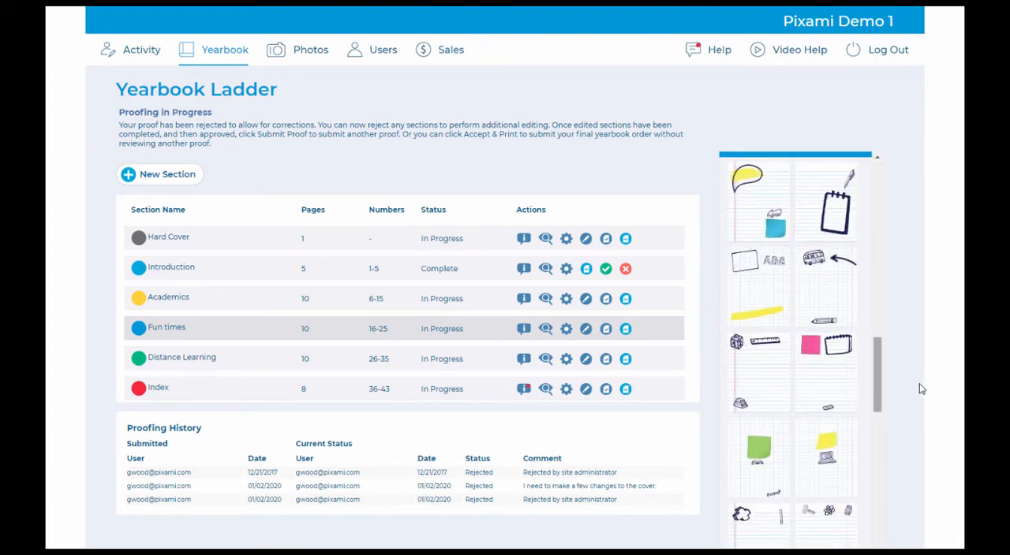
left_click(565, 331)
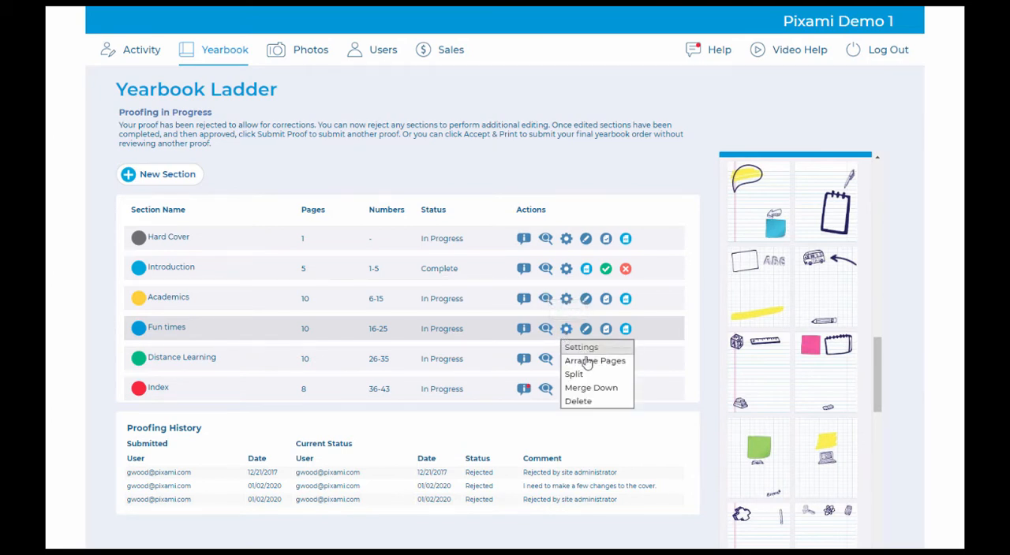
left_click(700, 371)
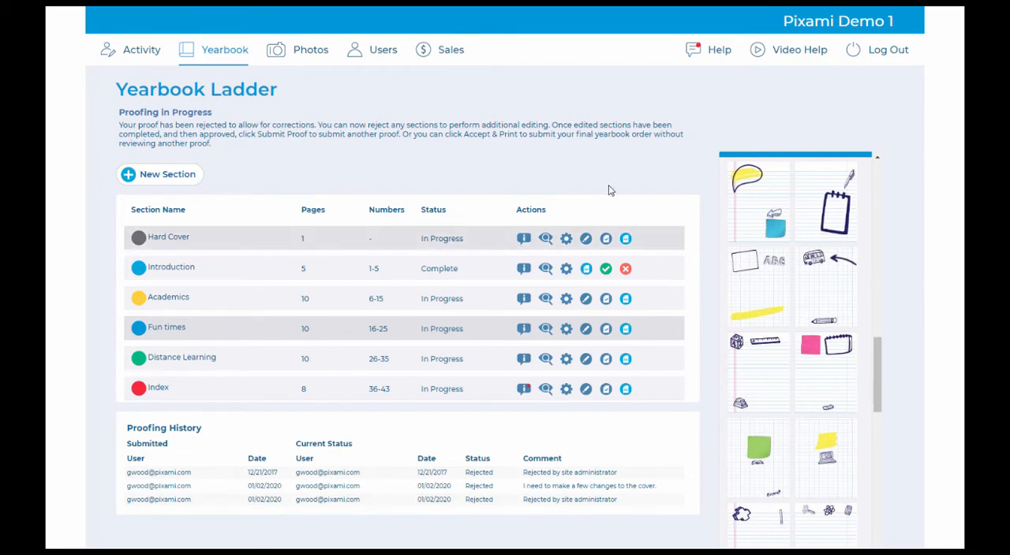
Step: Browse the Candids photos in the Academics and Distance Learning folders of Manage Photos
left_click(301, 55)
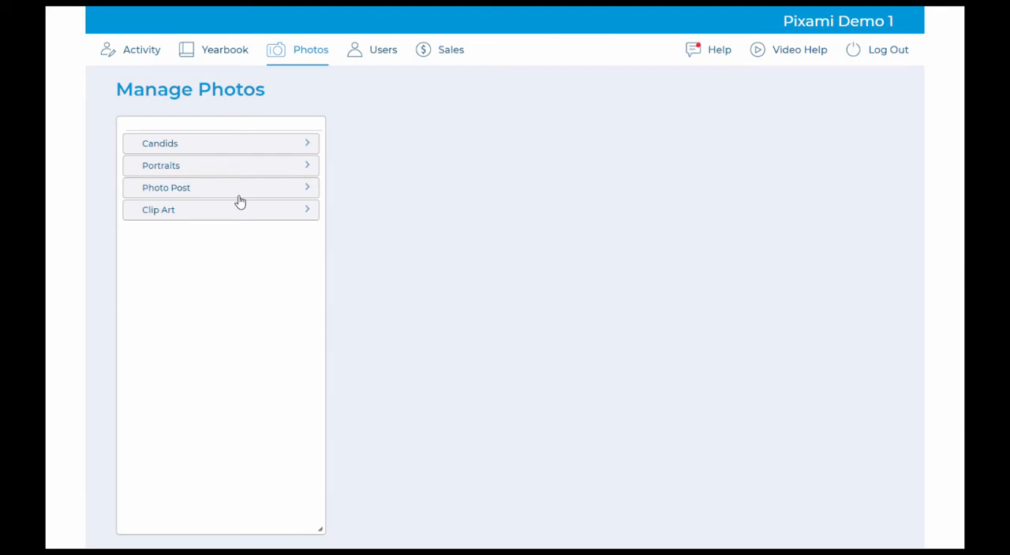
left_click(270, 145)
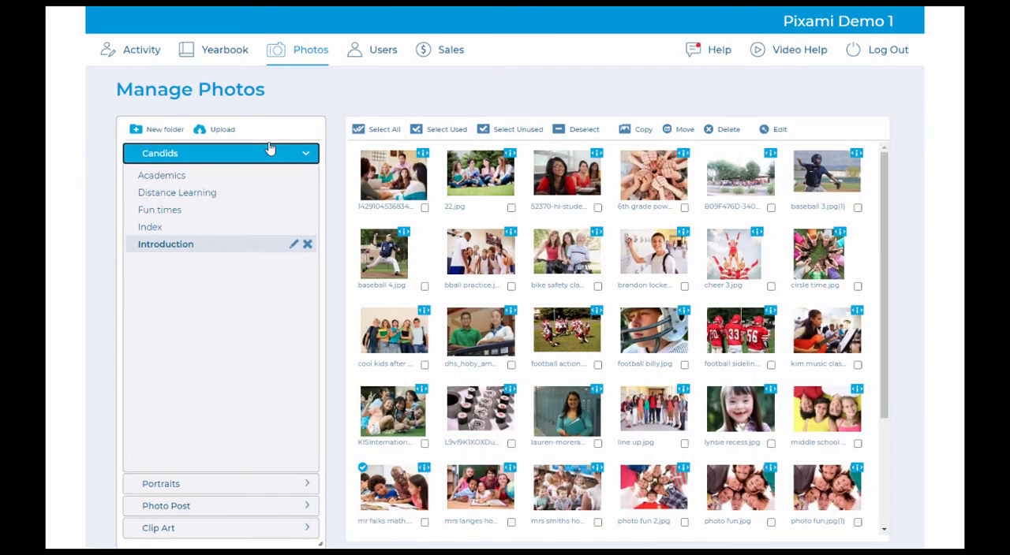
left_click(207, 181)
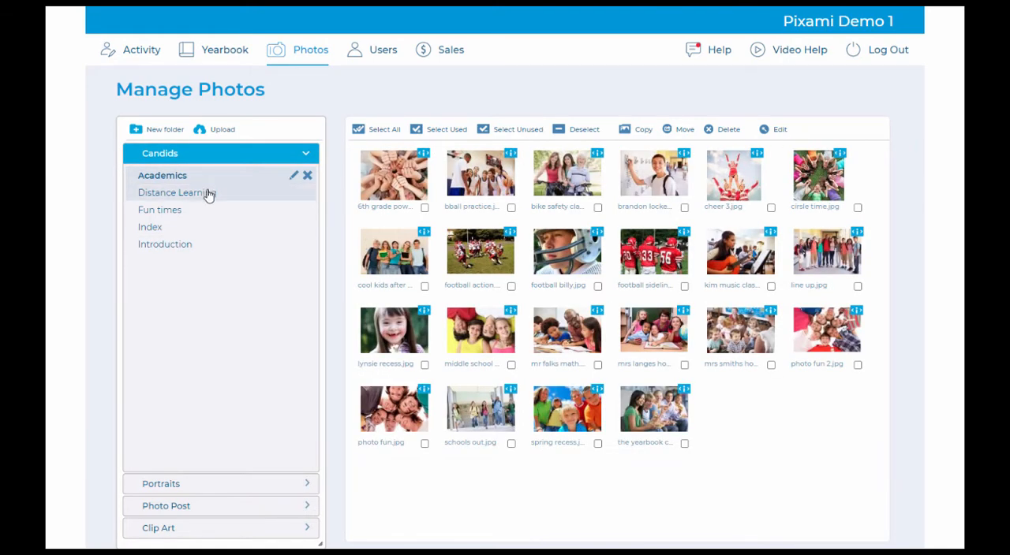
left_click(209, 194)
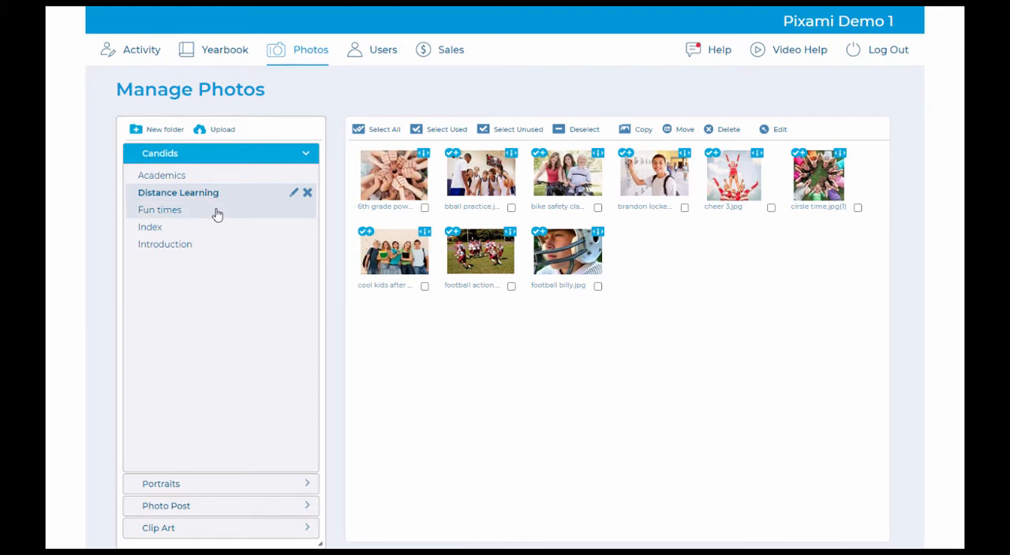
Step: Upload the first eleven photos of the 2021 Yearbook folder to the Fun times candids folder and decline to upload more
left_click(218, 213)
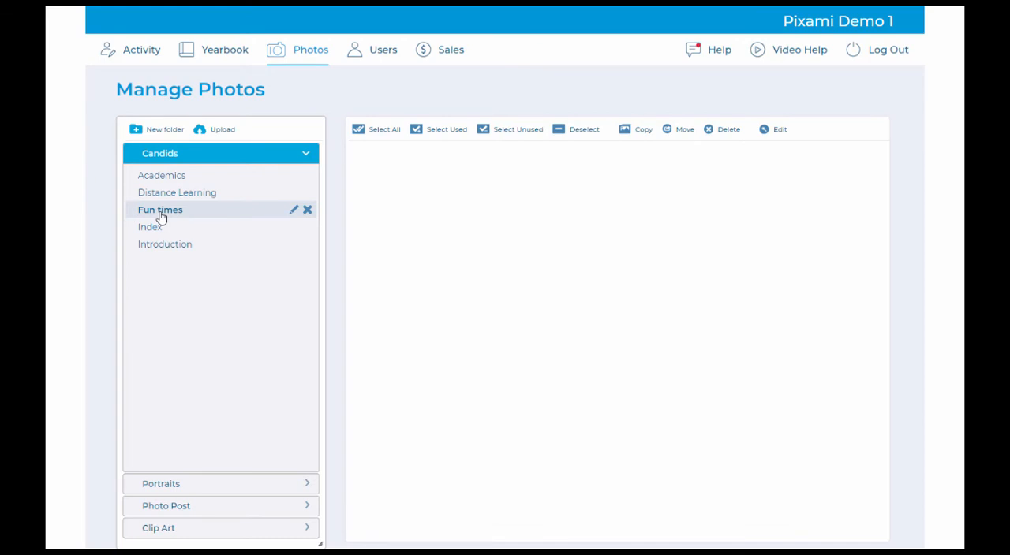
left_click(228, 134)
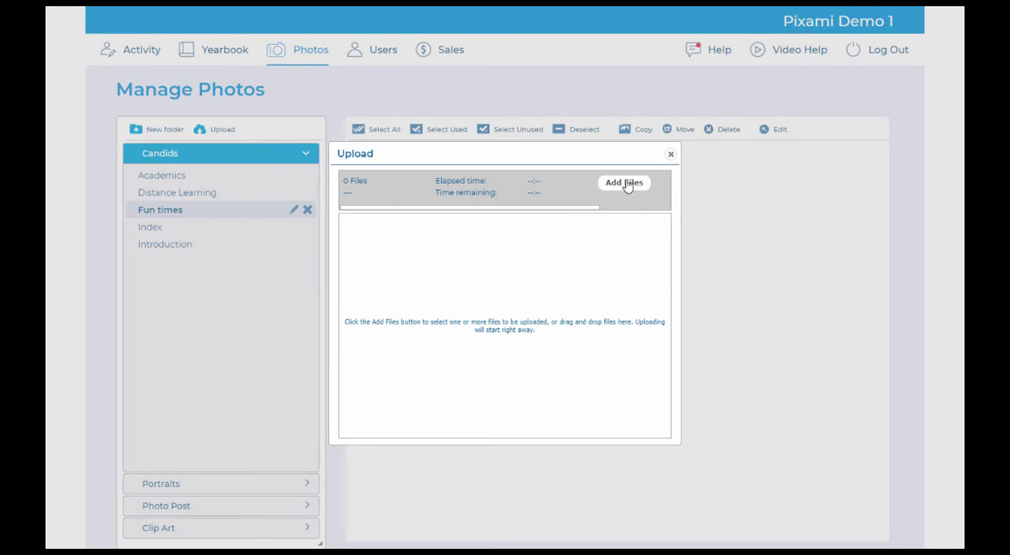
left_click(625, 183)
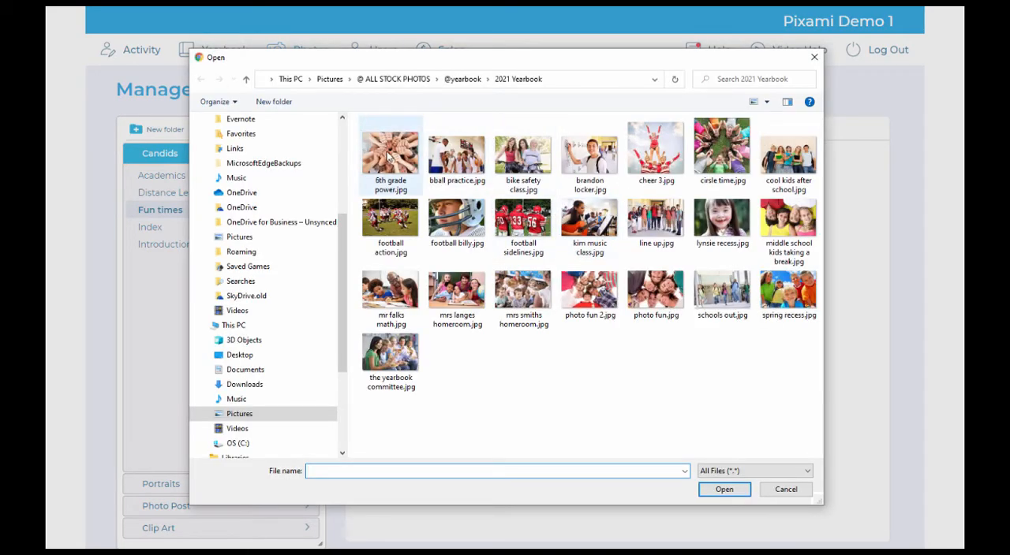
left_click(388, 157)
left_click(606, 227, "shift")
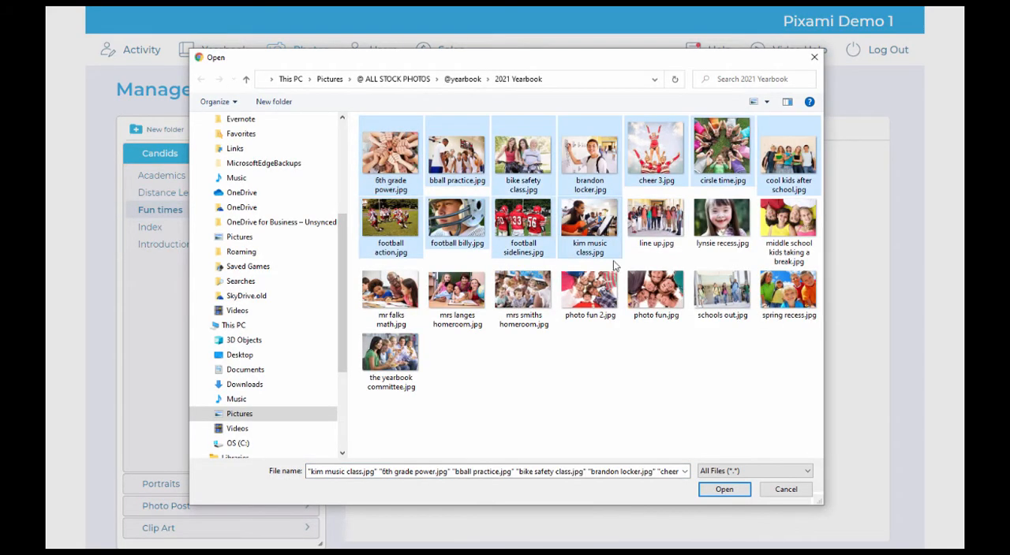
left_click(723, 490)
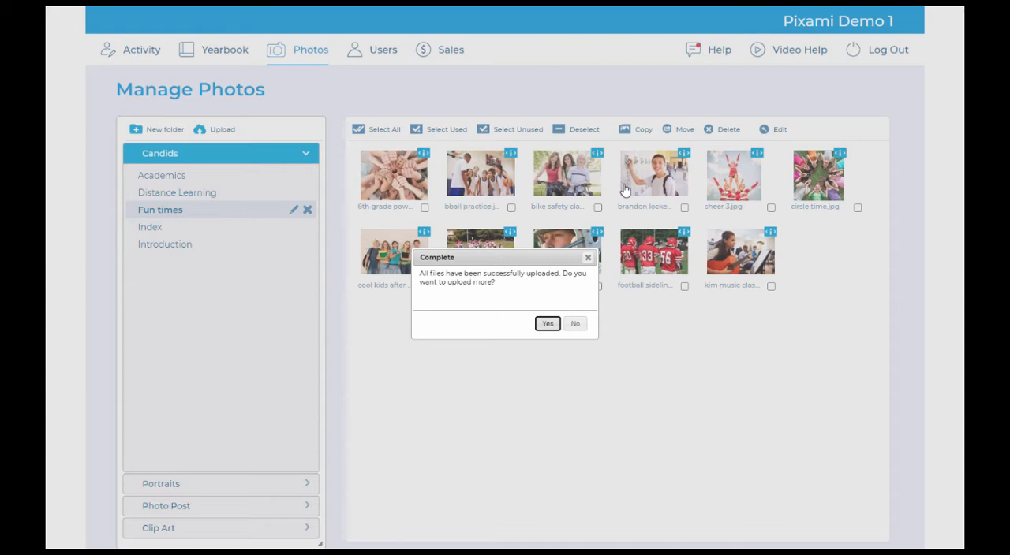
left_click(575, 324)
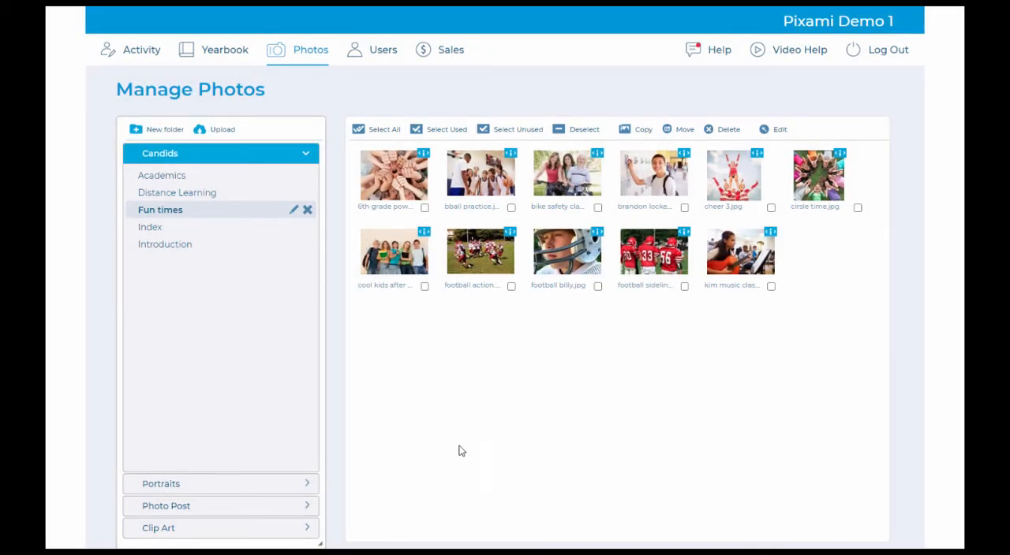
Step: Open and cancel the new folder prompt, and move the locker photo from Fun times to another folder
left_click(168, 133)
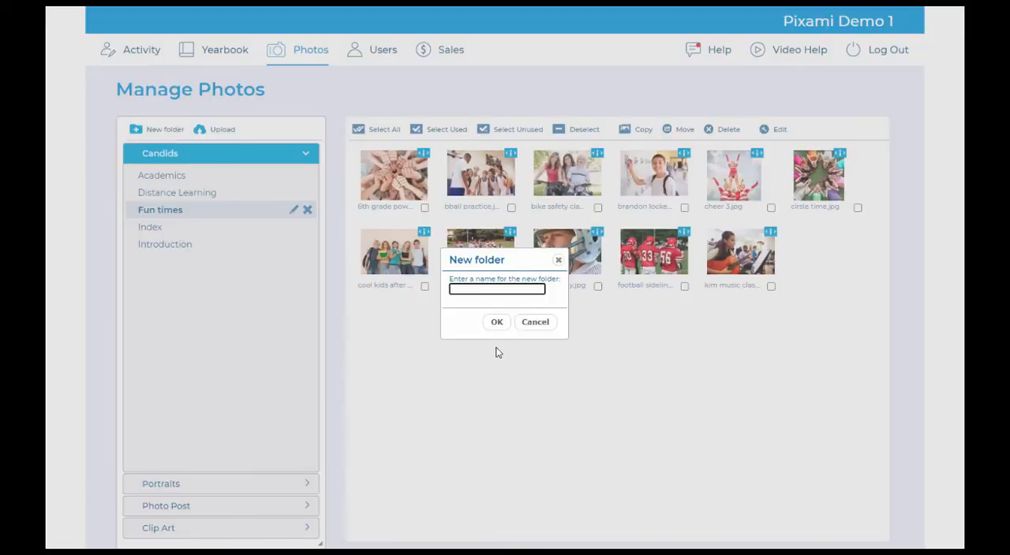
left_click(558, 259)
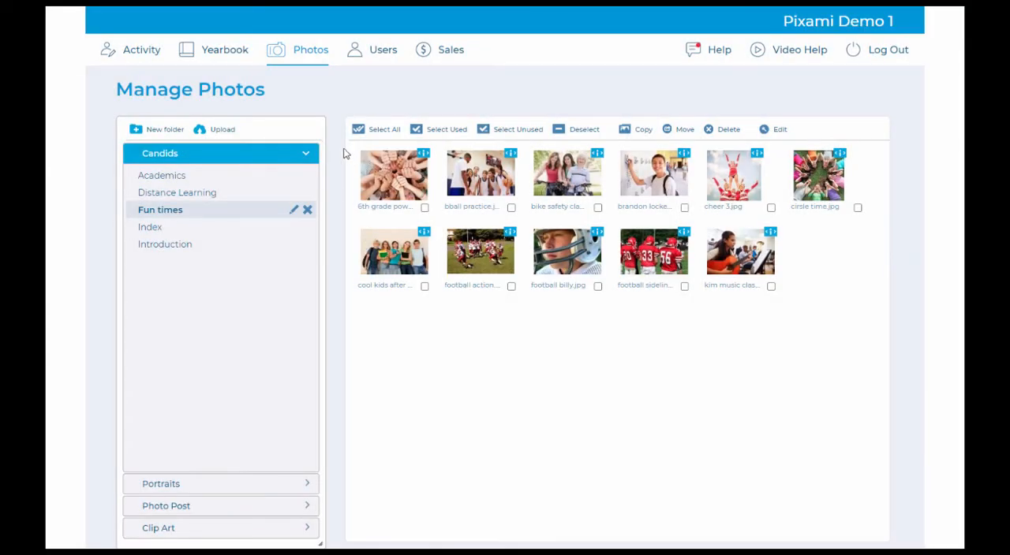
left_click(653, 176)
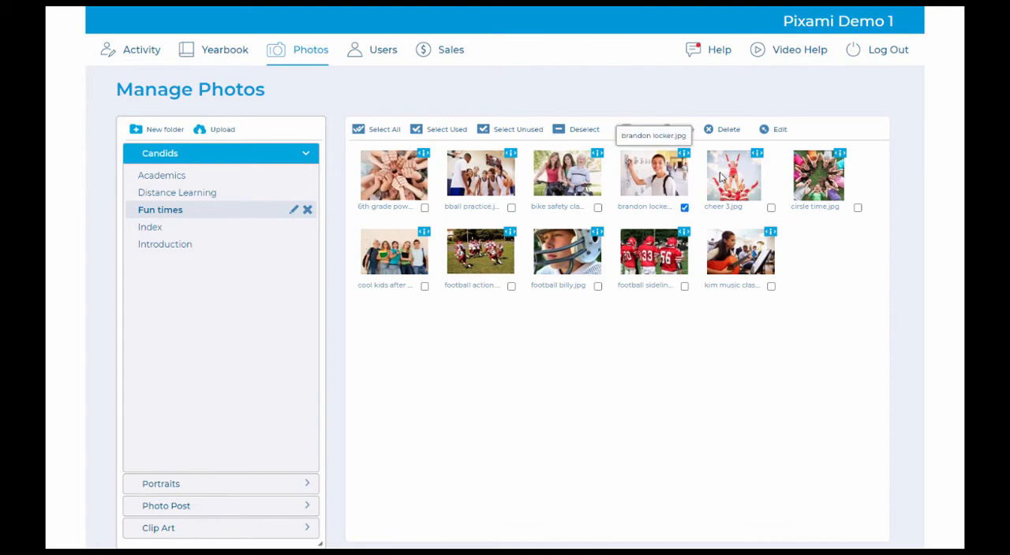
left_click(683, 131)
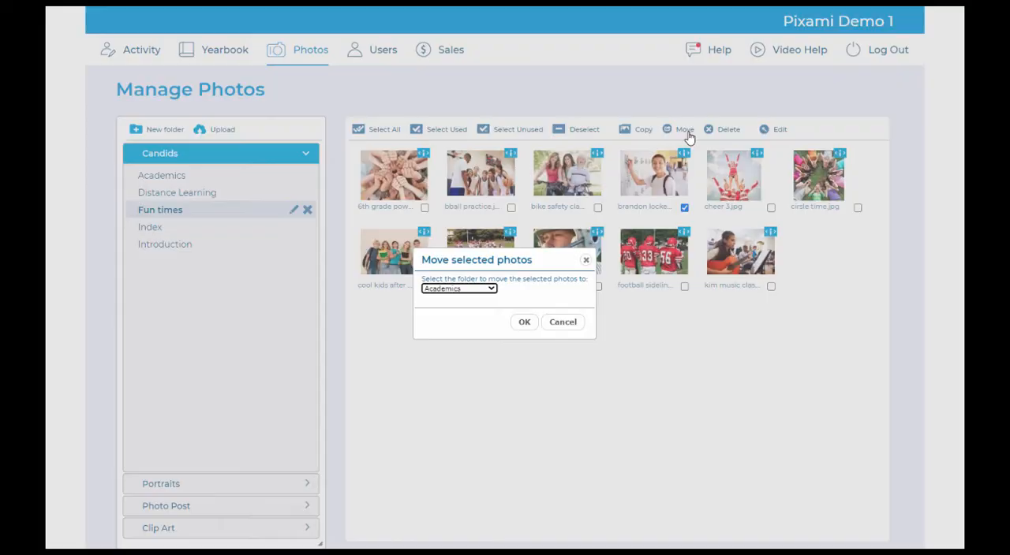
left_click(457, 289)
left_click(444, 344)
left_click(524, 322)
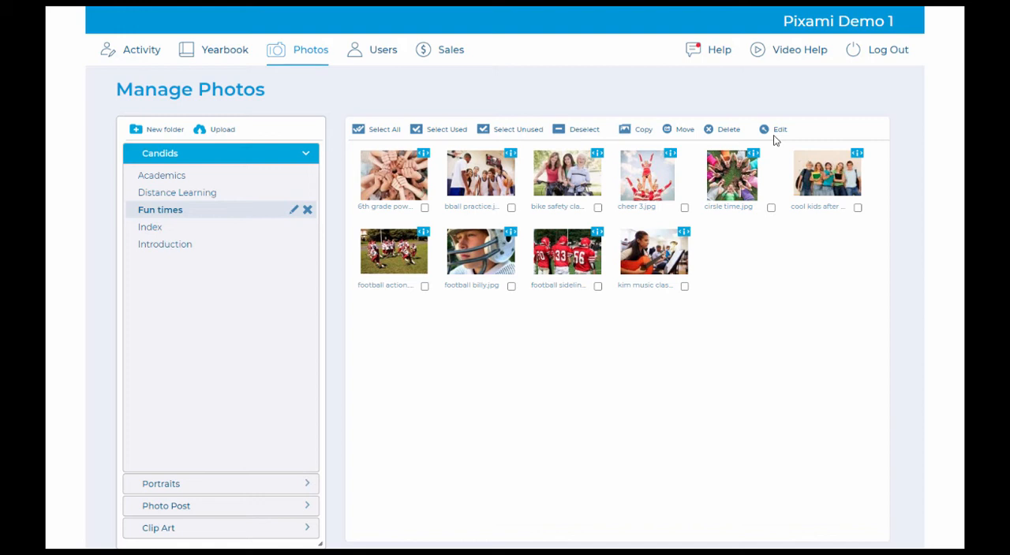
Step: Preview the Fun times photos one after another, from 6th grade power.jpg to the close-up of the football player in a helmet
left_click(424, 155)
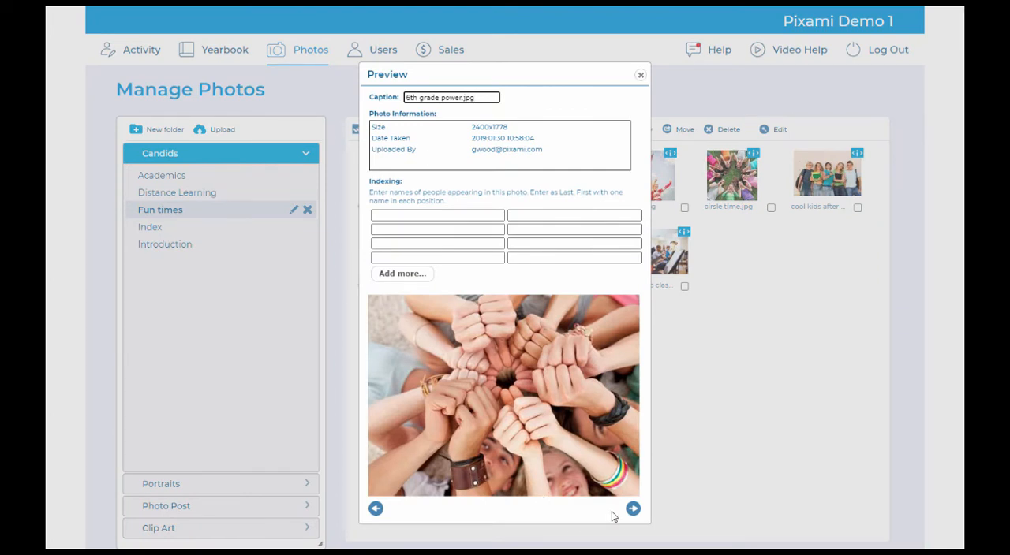
left_click(632, 508)
left_click(632, 508)
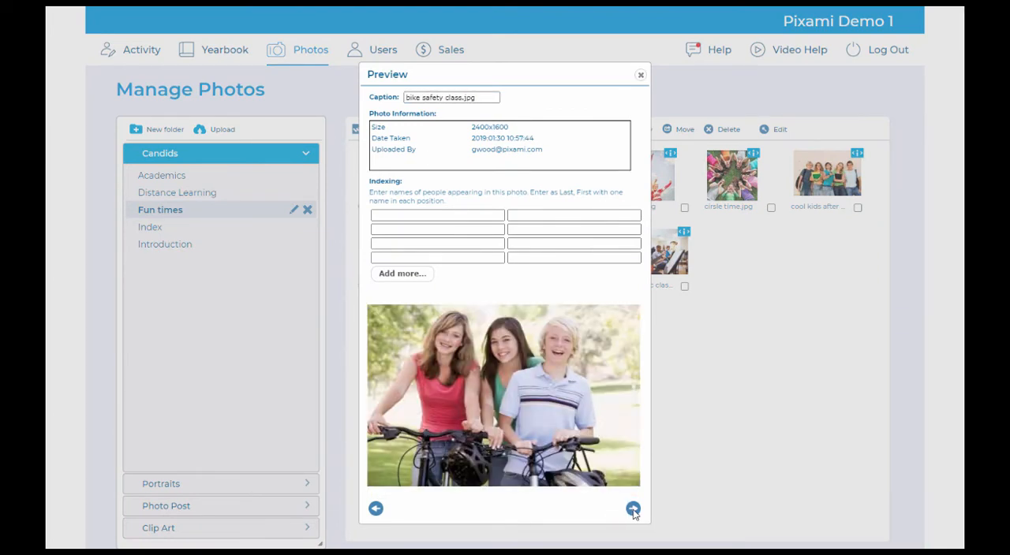
left_click(632, 509)
left_click(632, 509)
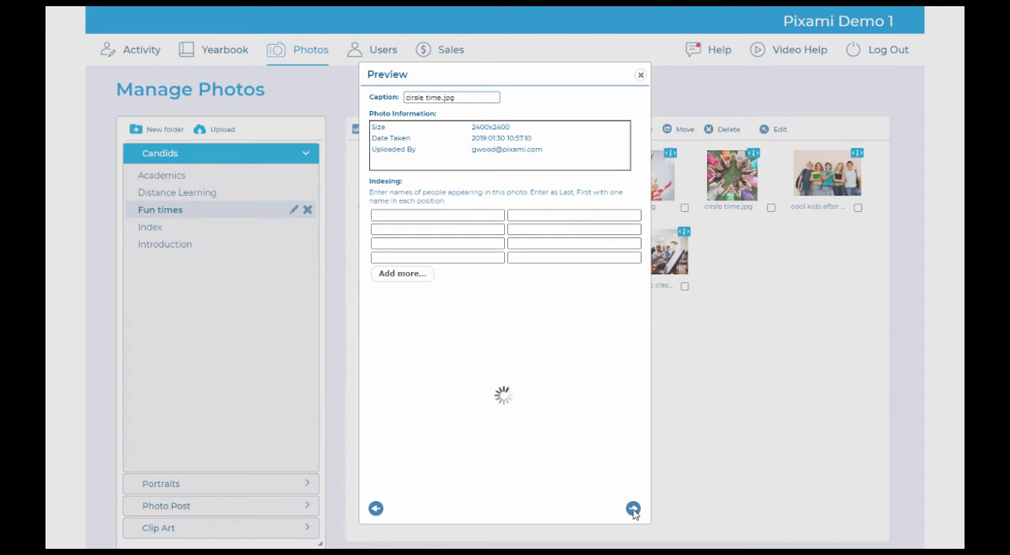
left_click(633, 508)
left_click(632, 509)
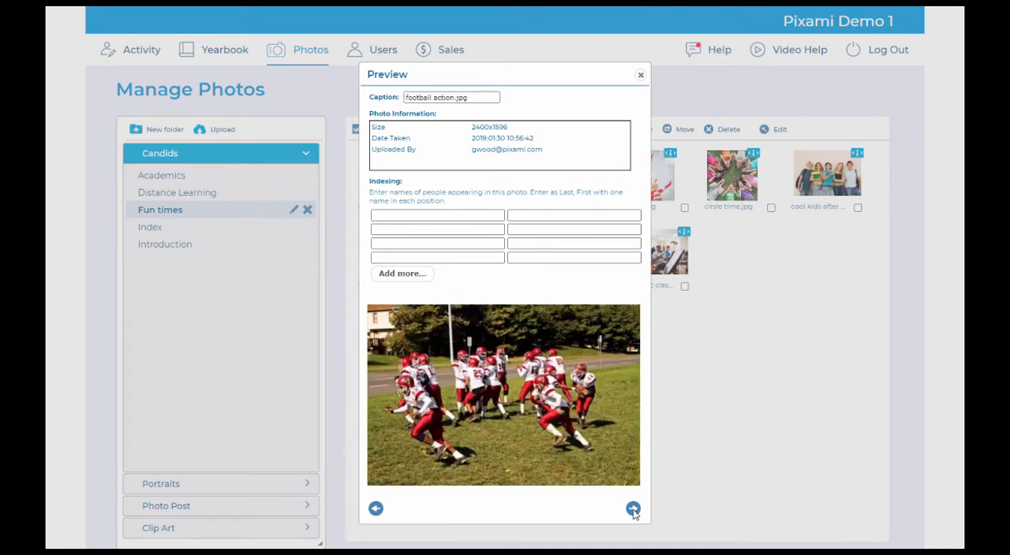
left_click(633, 508)
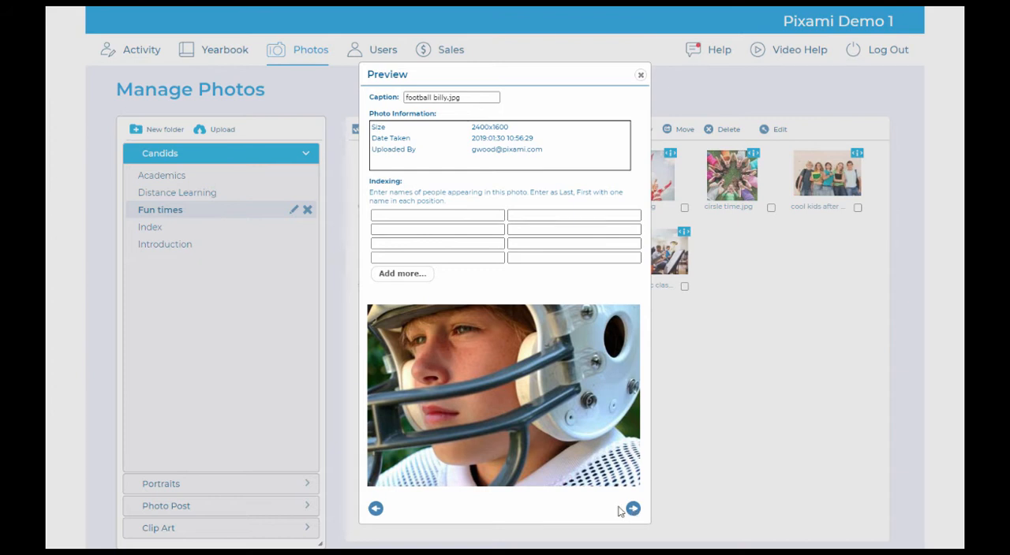
Step: Index the helmeted football player's photo with a student's name suggested for "and", and preview the remaining Fun times photos
left_click(413, 217)
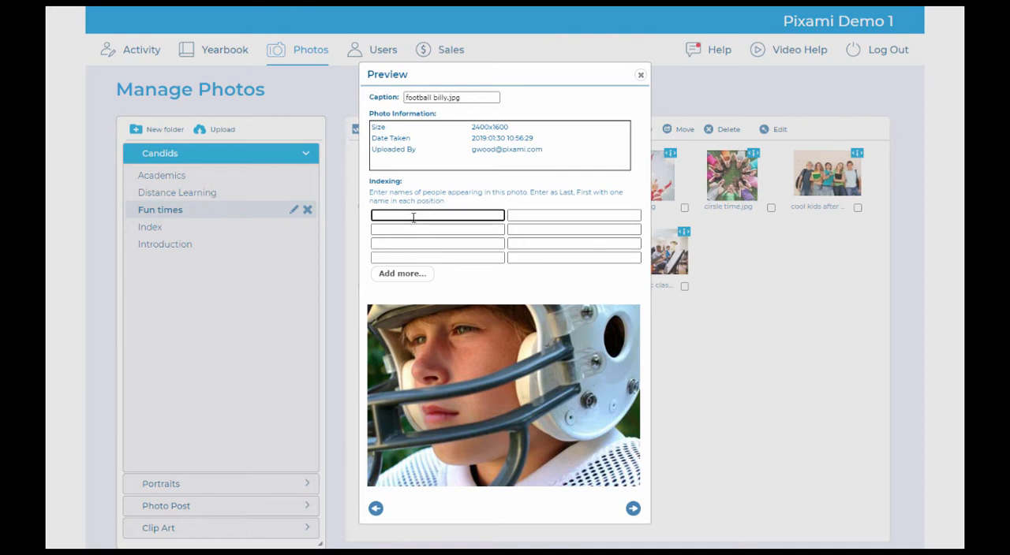
type("and")
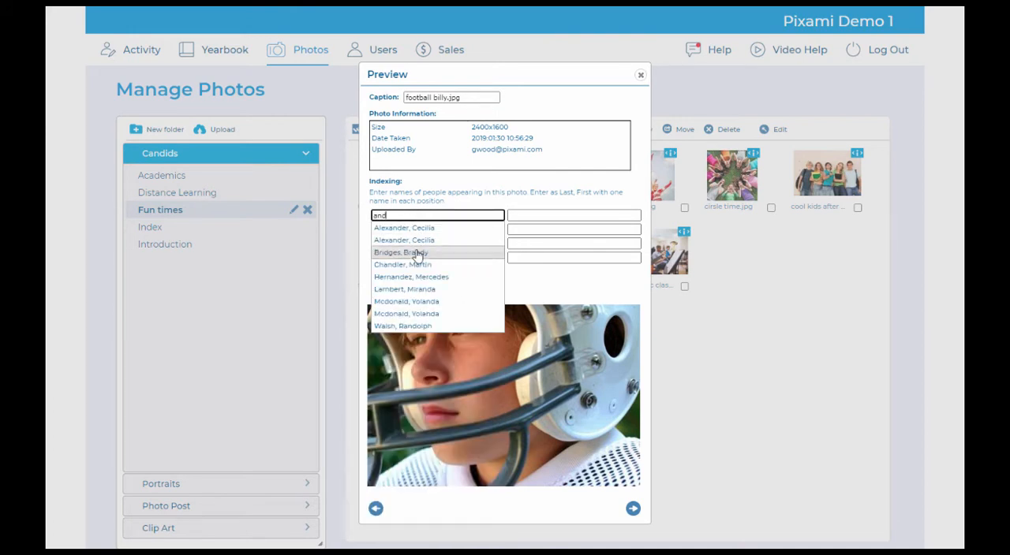
left_click(418, 267)
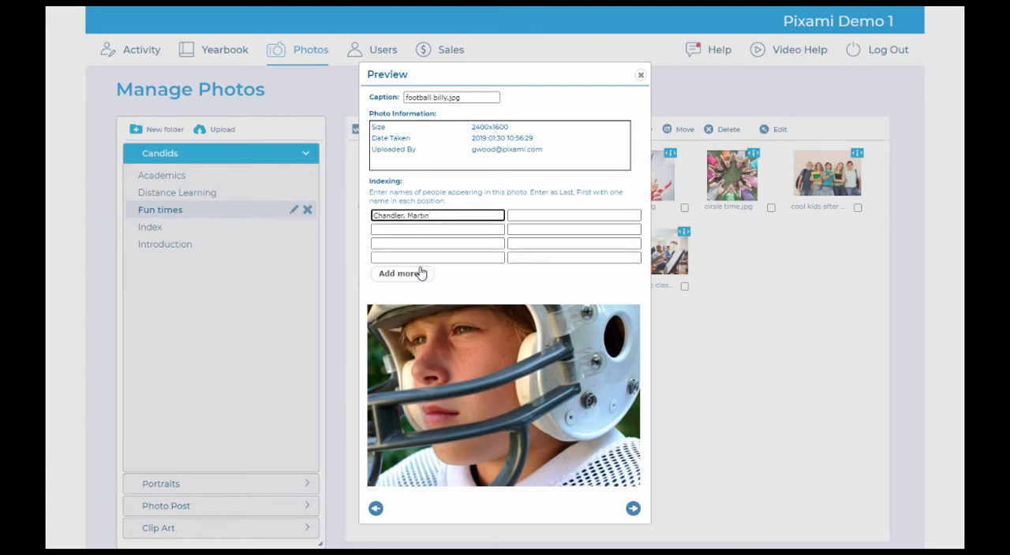
left_click(633, 509)
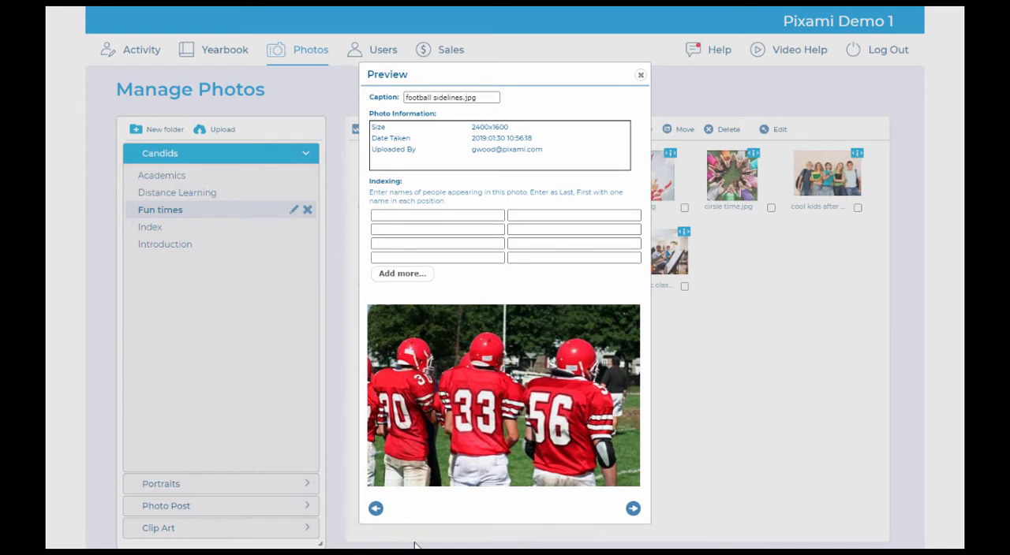
left_click(633, 509)
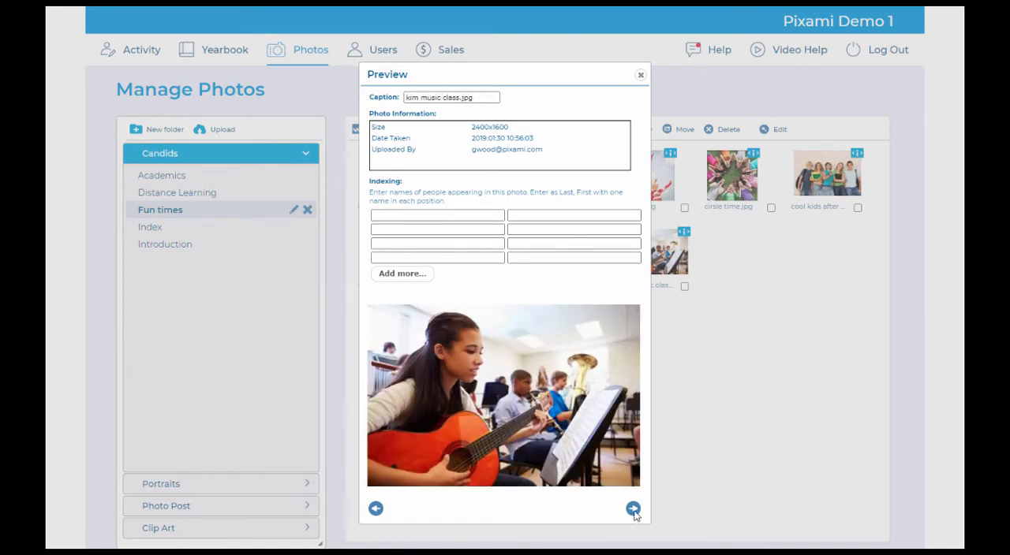
left_click(641, 77)
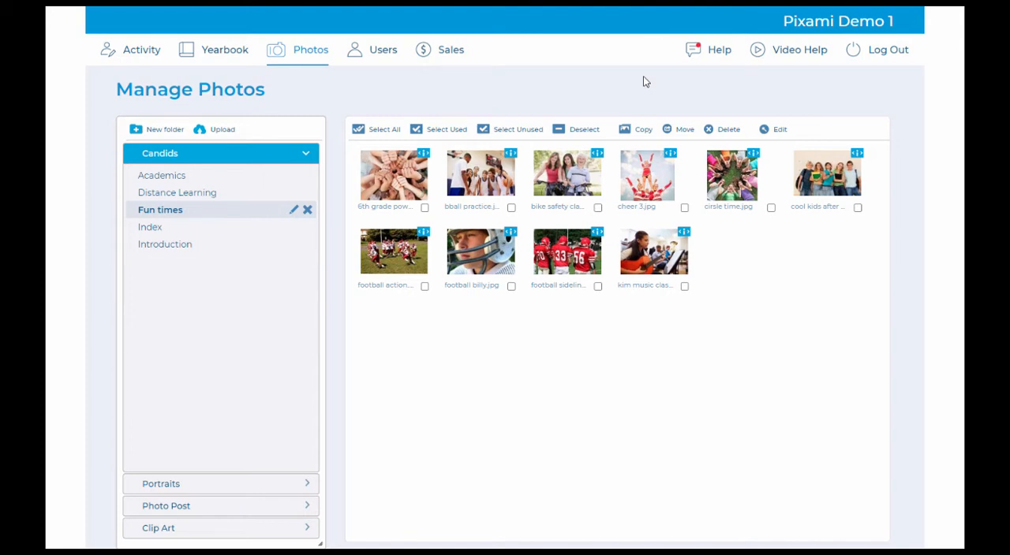
Step: Generate a printable PDF of the Grade 6 and Grade 7 portrait folders
left_click(196, 485)
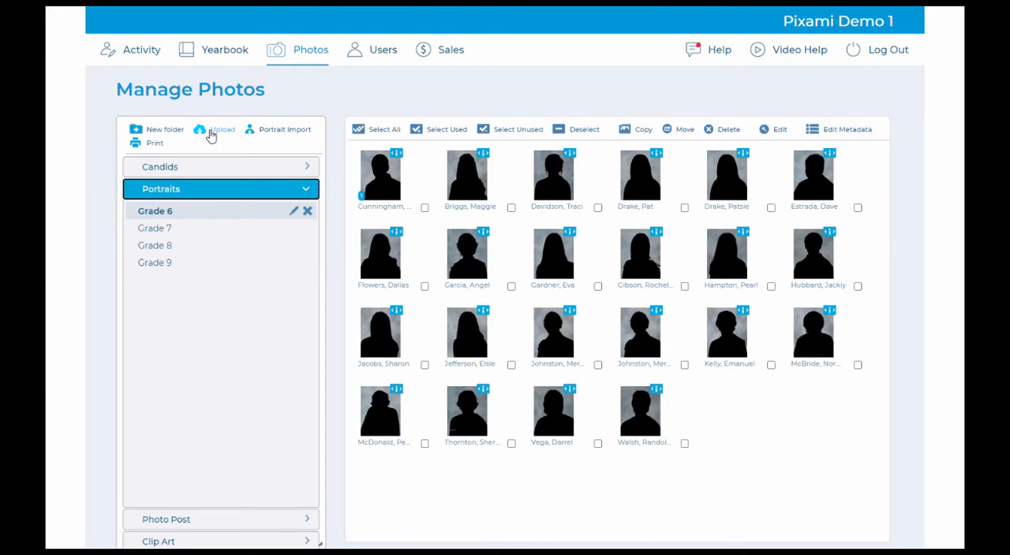
left_click(154, 143)
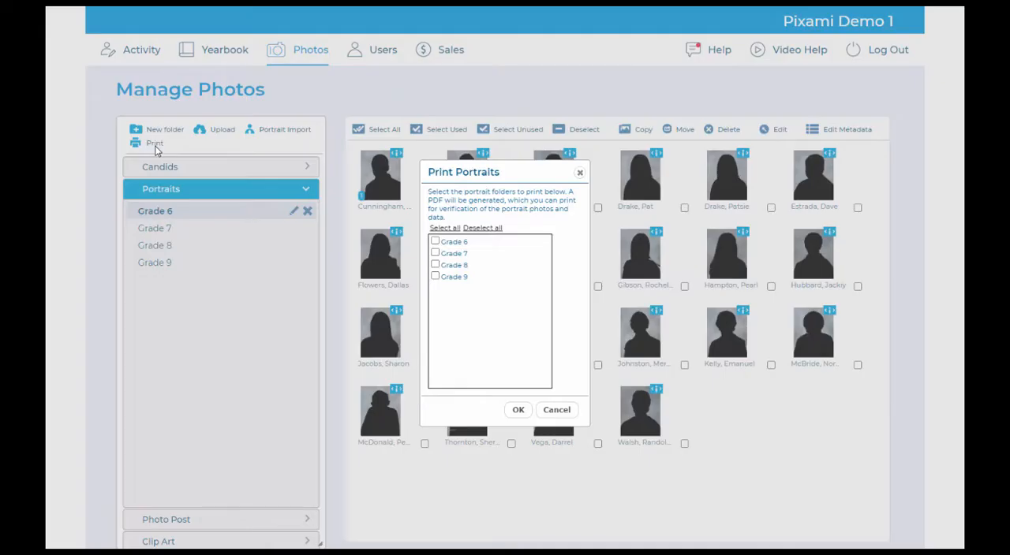
left_click(434, 241)
left_click(435, 254)
left_click(517, 410)
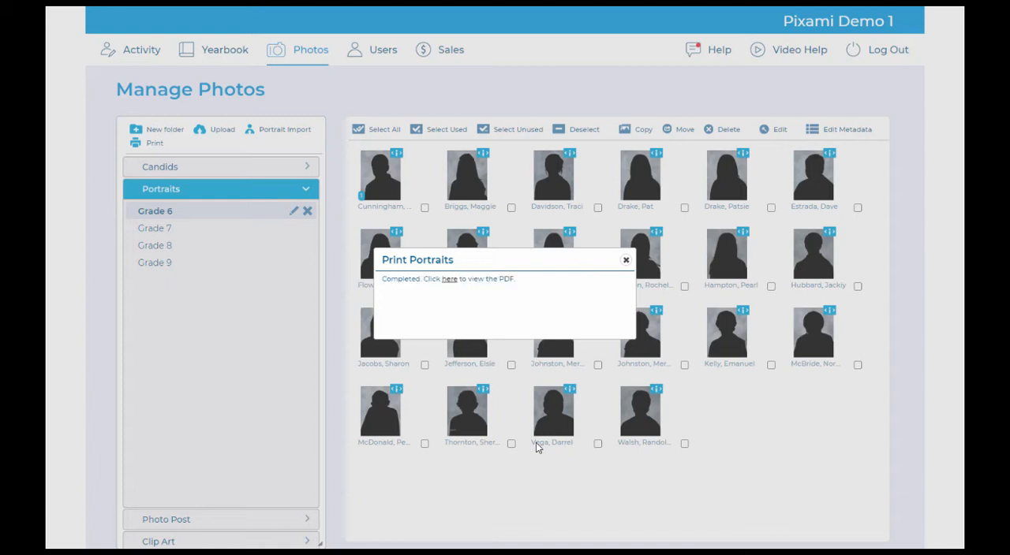
Step: Open the generated portrait PDF and look through its proof pages
left_click(449, 279)
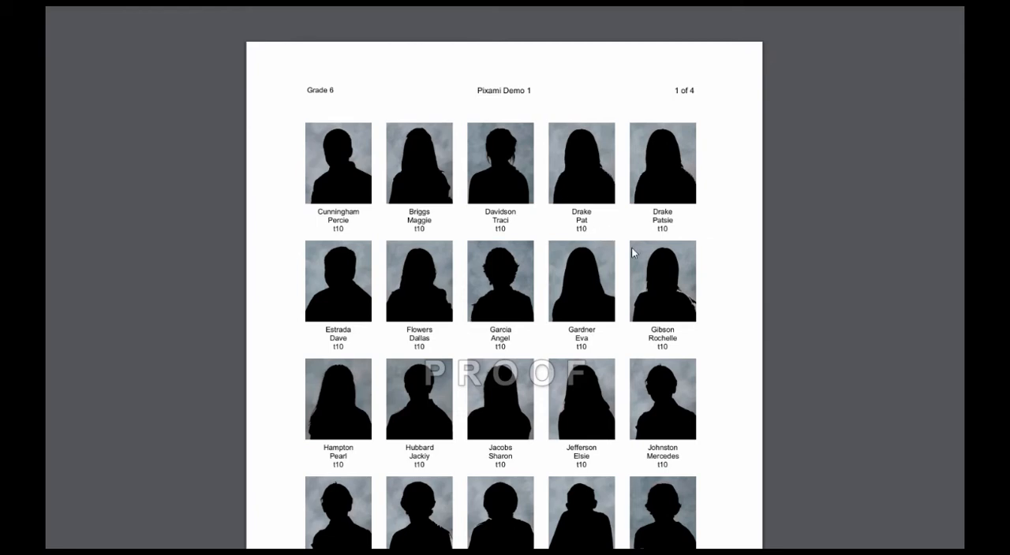
scroll(505, 295, "down", 1)
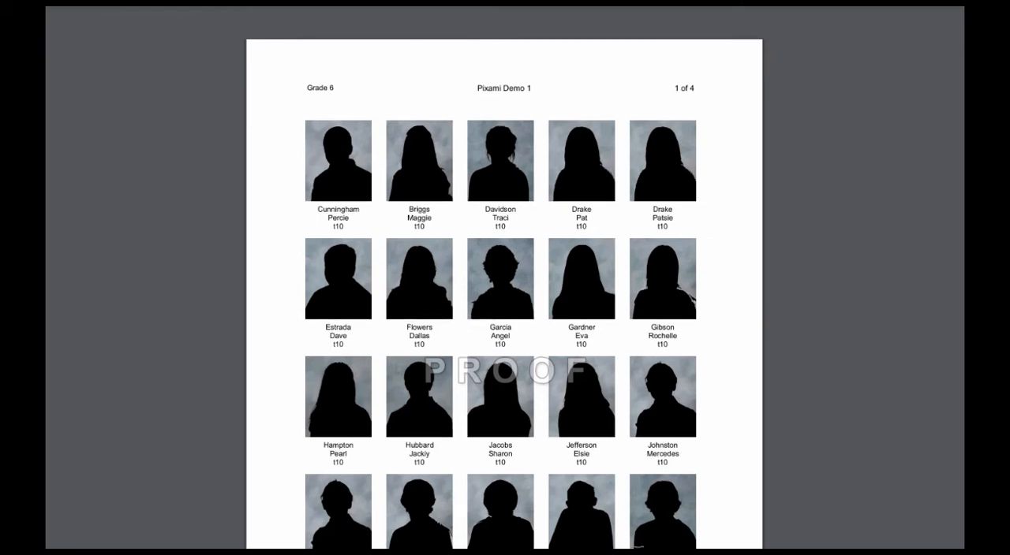
scroll(505, 295, "down", 10)
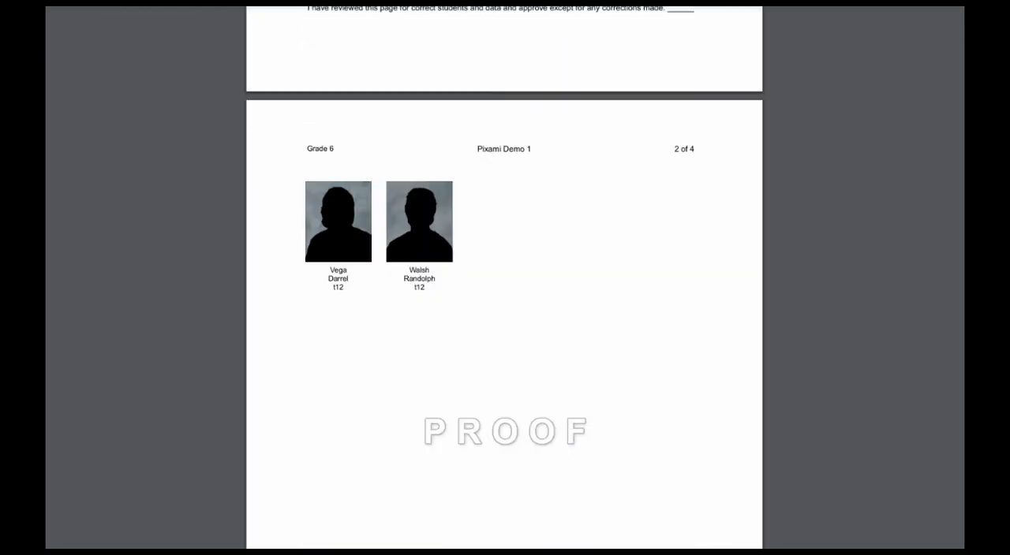
scroll(637, 482, "down", 8)
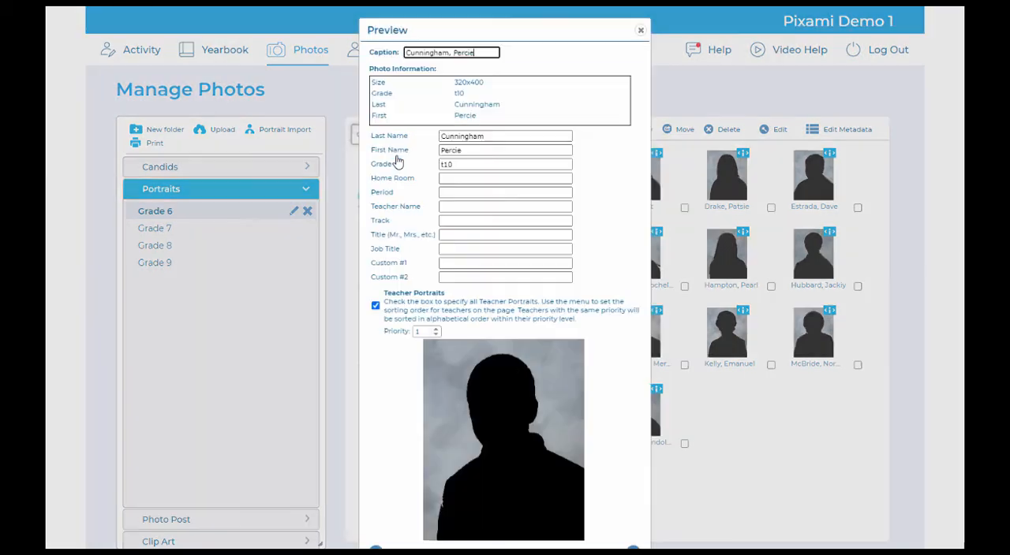
Step: Preview the first Grade 6 portraits and mark the fourth one as a teacher portrait
left_click(394, 155)
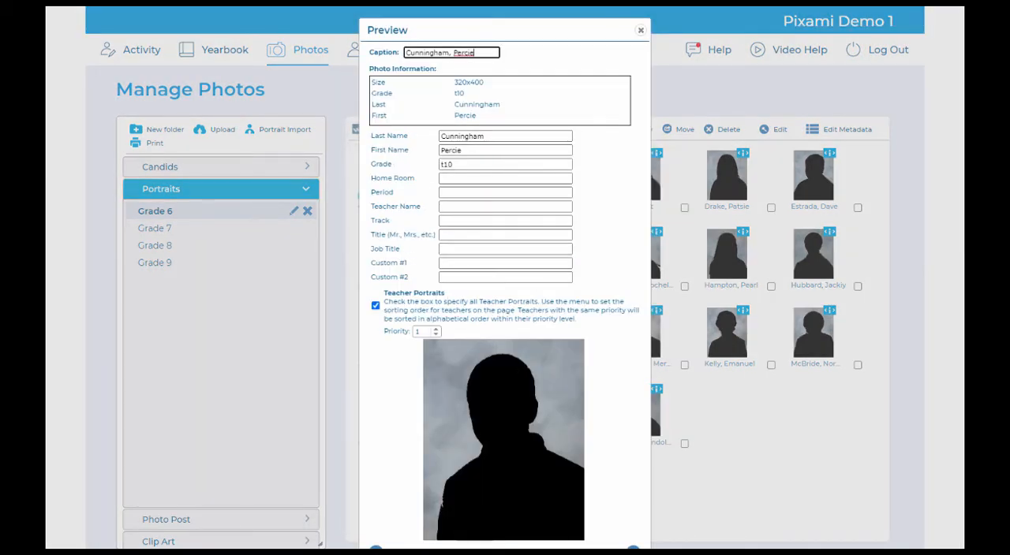
left_click(632, 549)
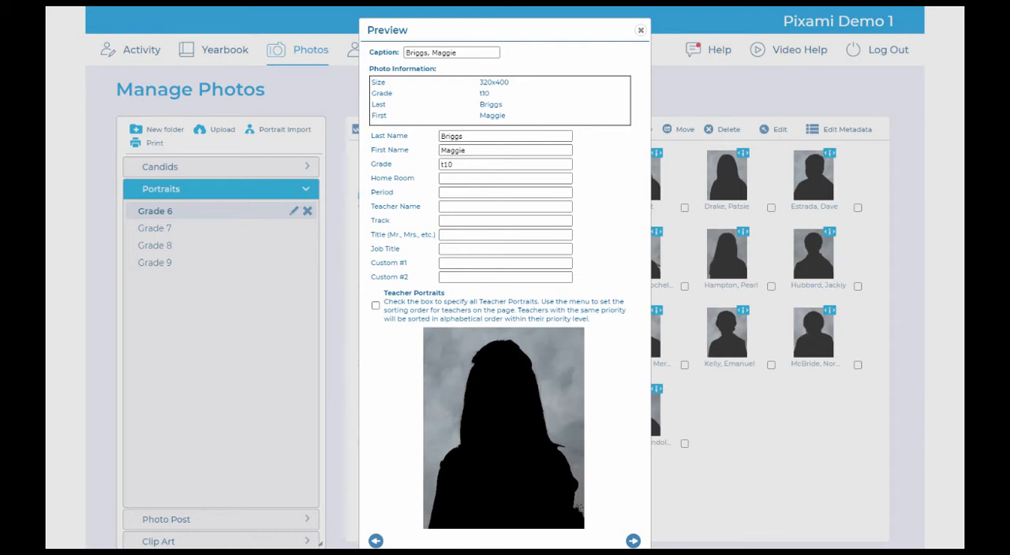
left_click(632, 542)
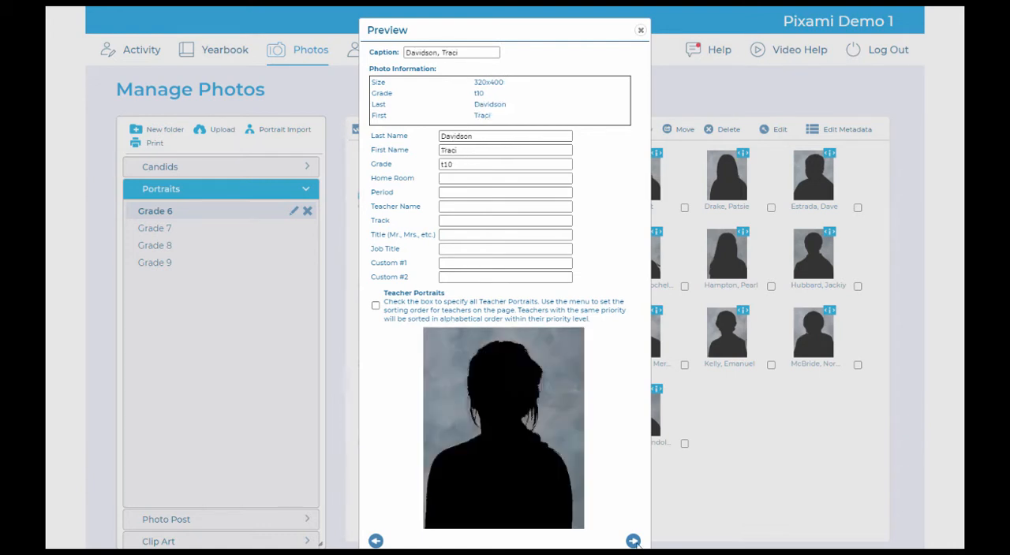
left_click(632, 541)
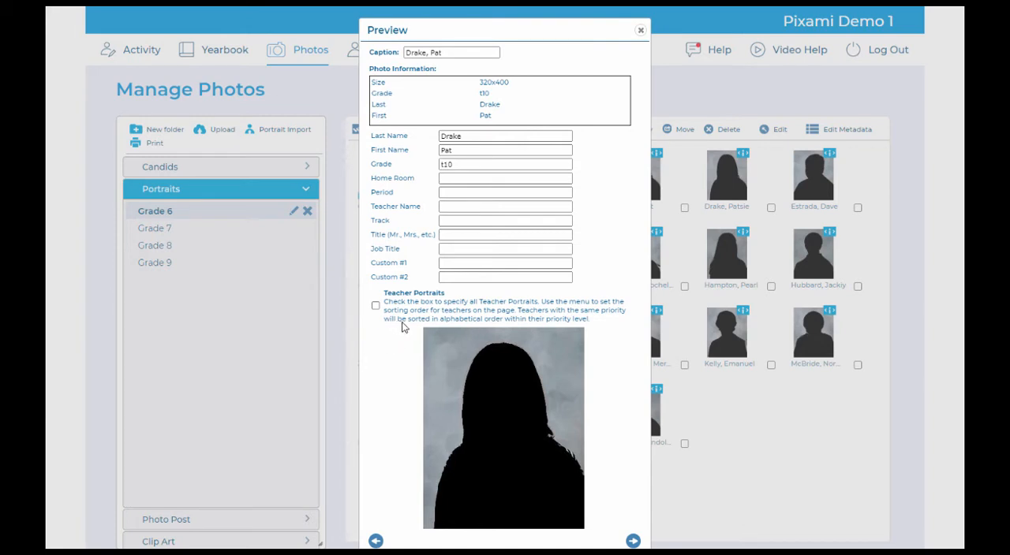
left_click(376, 306)
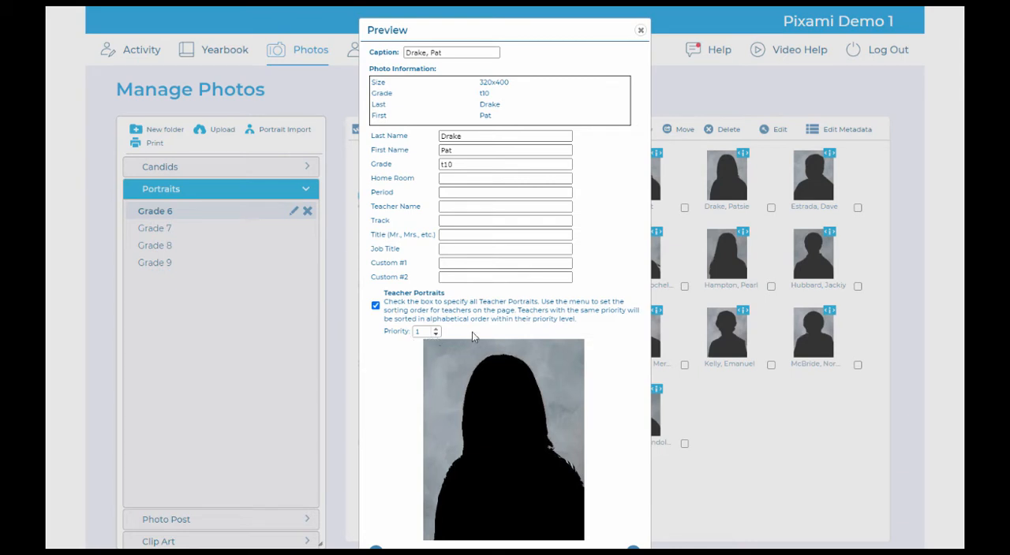
left_click(640, 30)
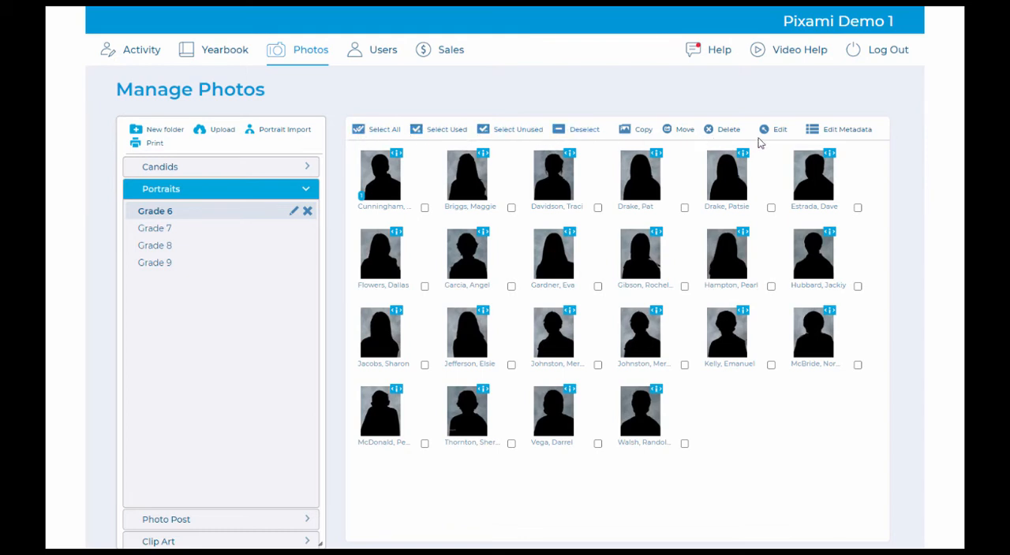
Step: View the metadata table of the Grade 6 portraits, including its Job Title and Custom #1 columns, and close it
left_click(813, 132)
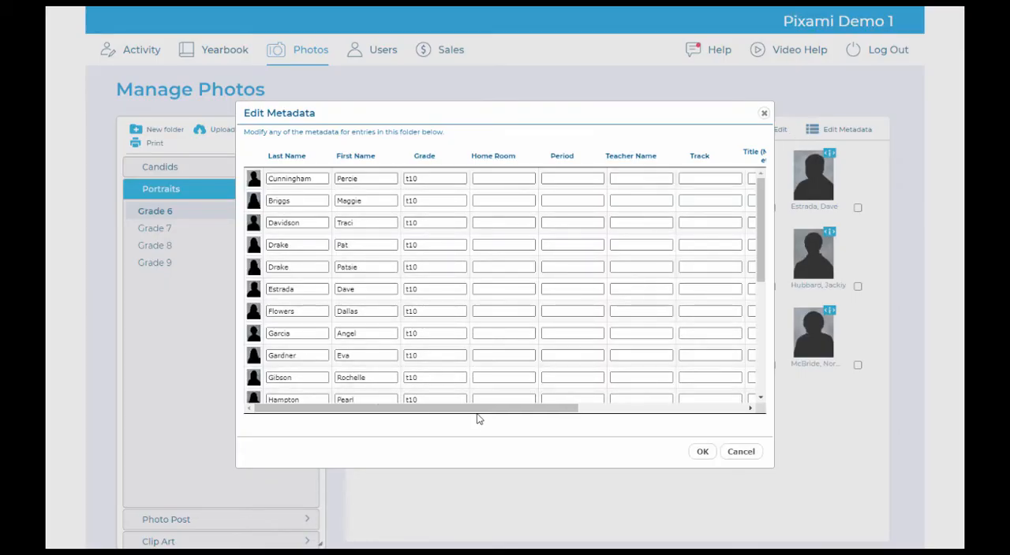
left_click_drag(476, 412, 586, 420)
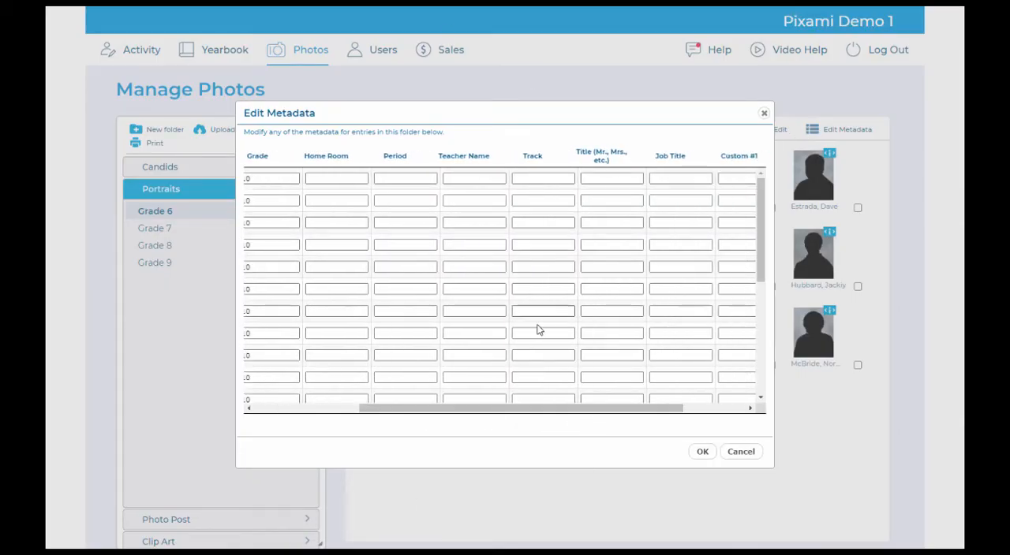
left_click(762, 115)
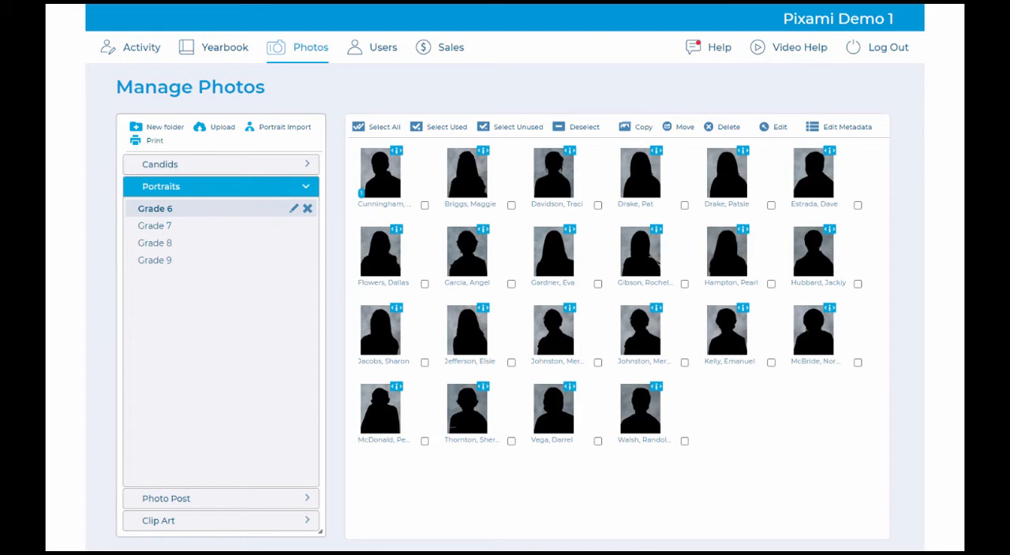
Step: Send an e-mail invitation to contribute photos to the Home Learning folder of Photo Post, filling in the recipient's e-mail address
left_click(197, 500)
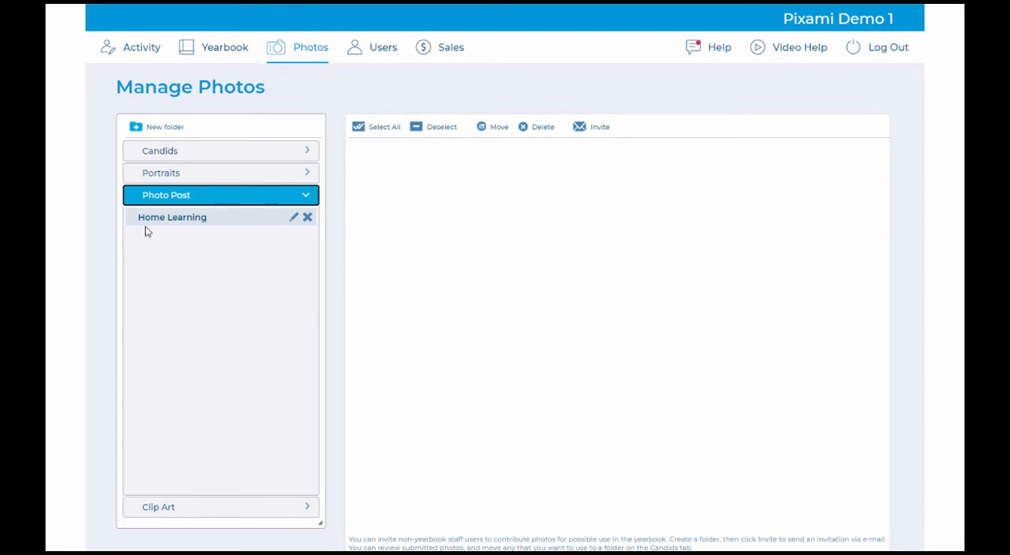
left_click(189, 223)
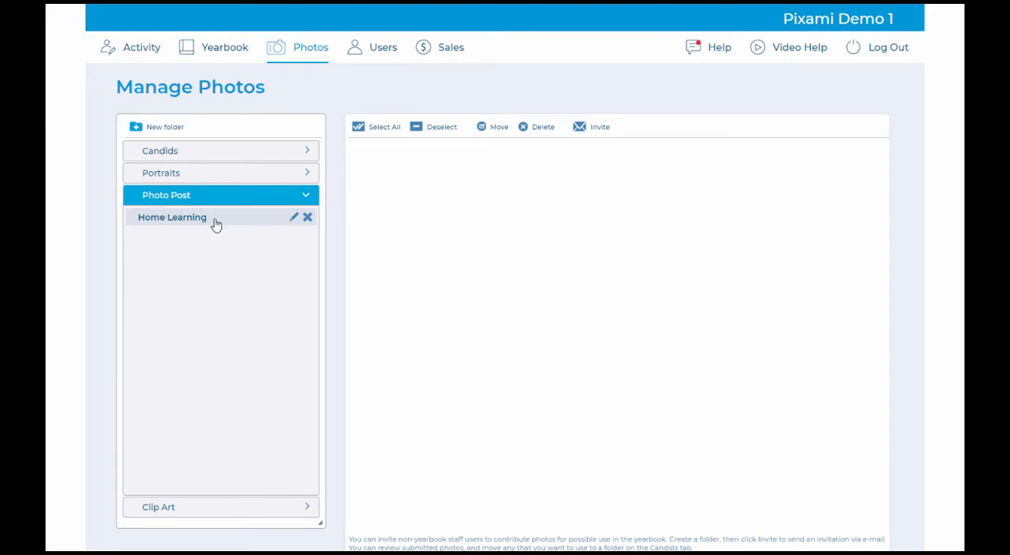
left_click(596, 127)
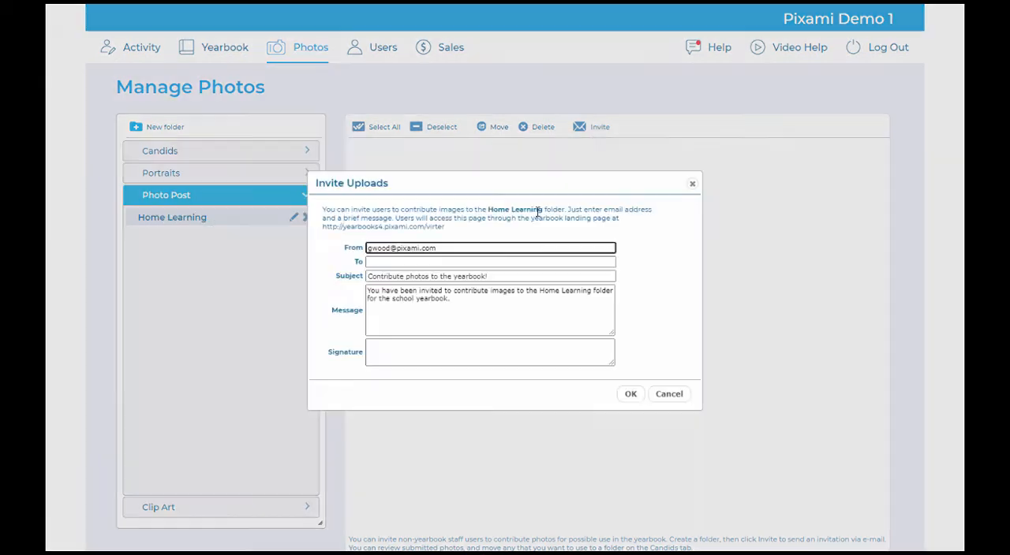
left_click(454, 262)
left_click(446, 286)
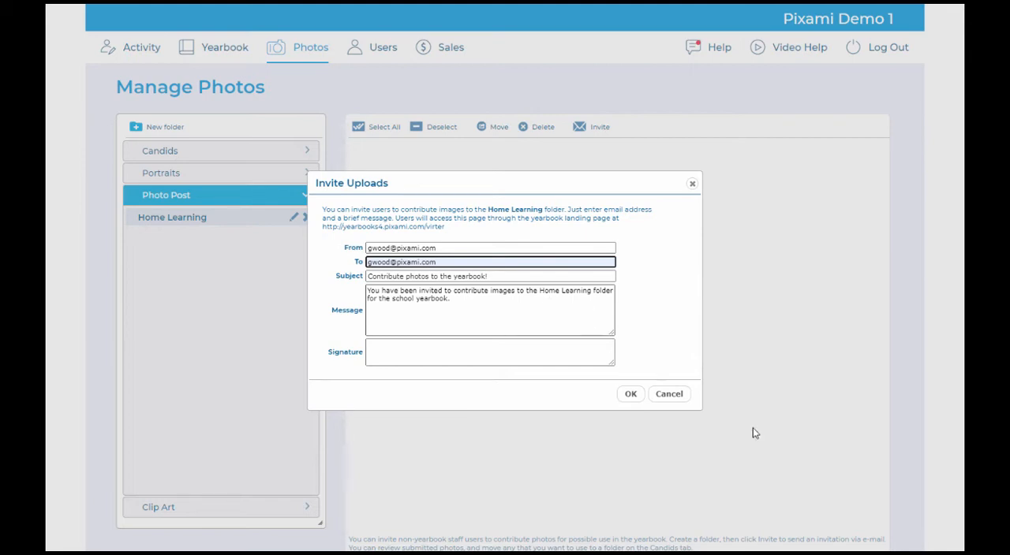
left_click(630, 394)
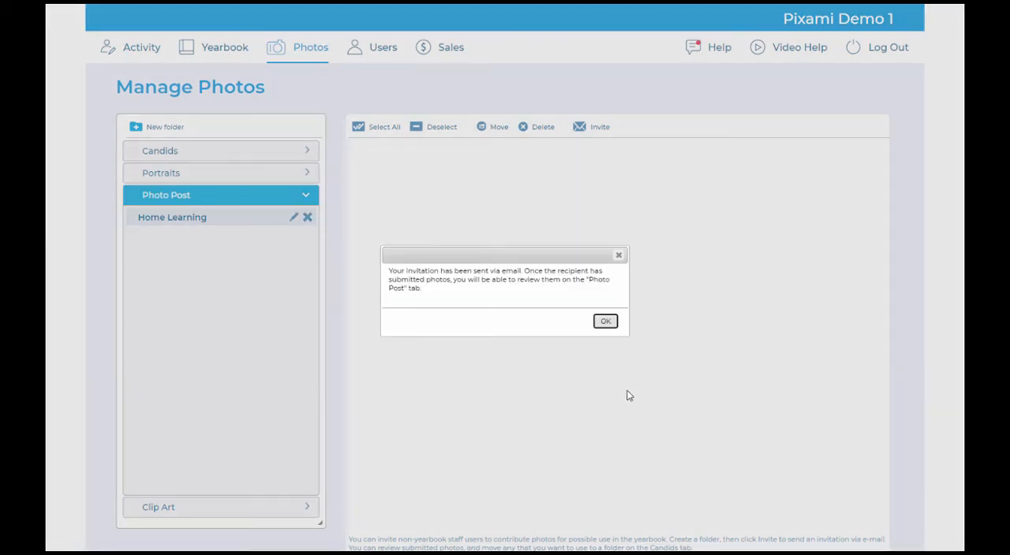
left_click(605, 322)
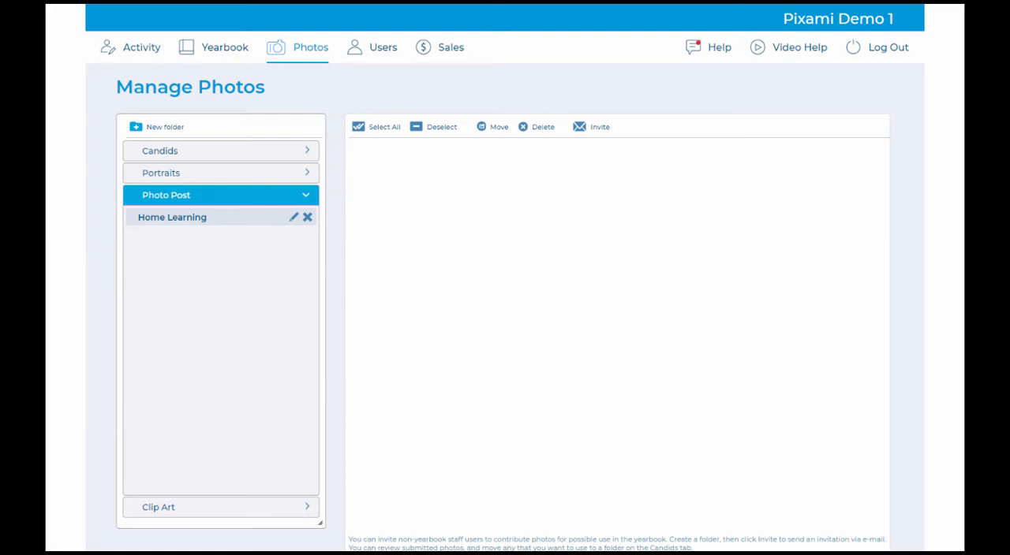
Step: Preview the H and Foothill High Huskies images in the Huskies logo clip art folder, then close the preview
left_click(203, 513)
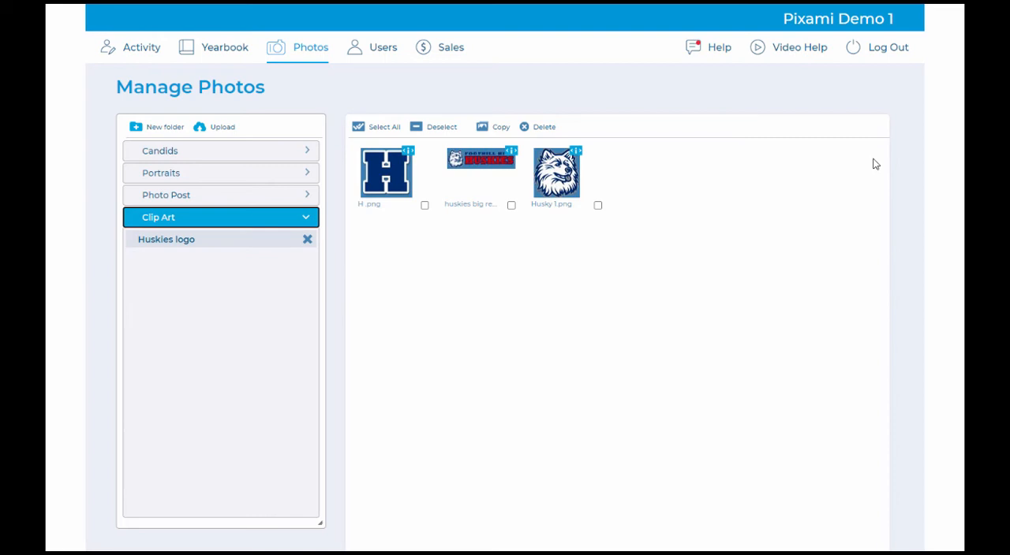
left_click(408, 155)
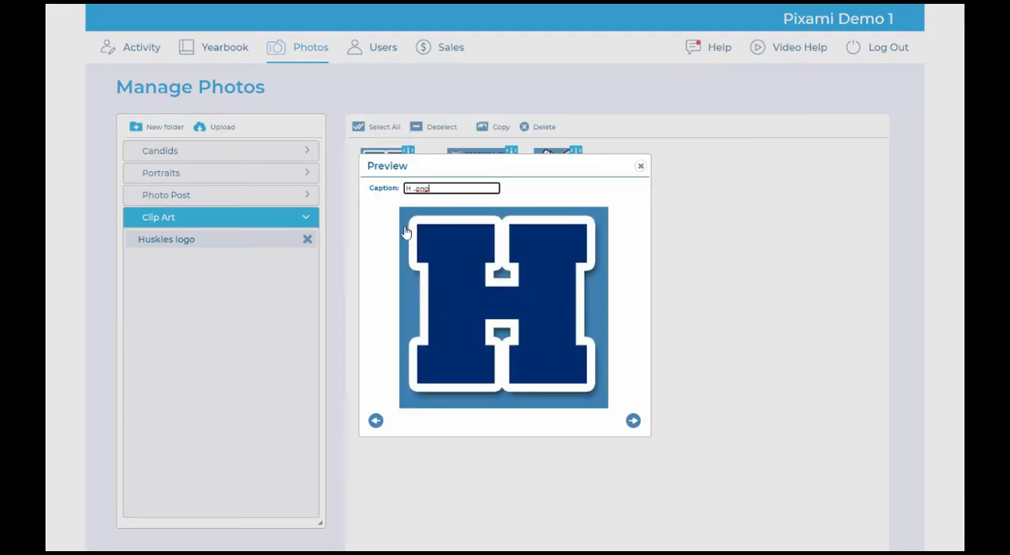
left_click(633, 422)
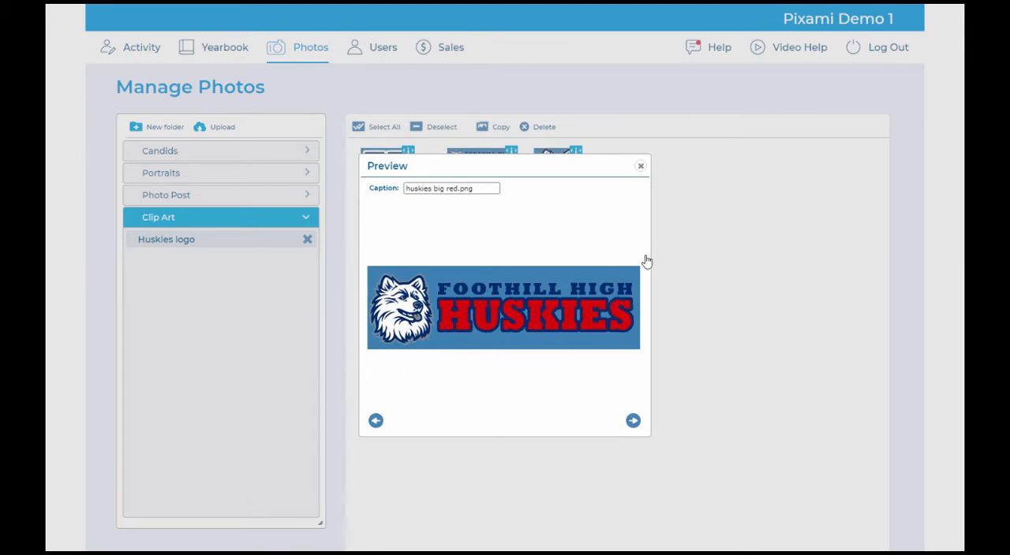
left_click(640, 169)
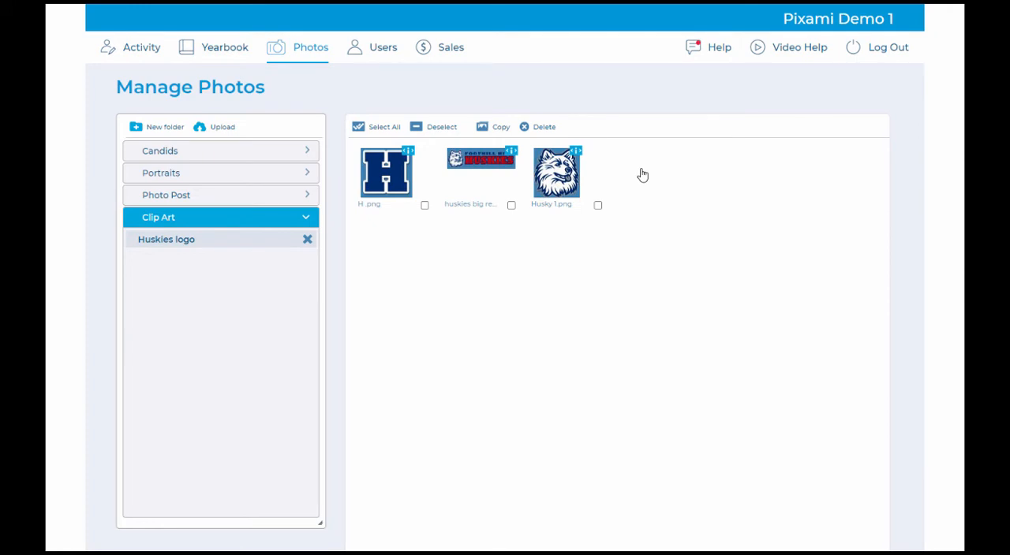
Step: Check out the Fun times yearbook section for editing and nudge the first photo frame on the spread's right page
left_click(222, 52)
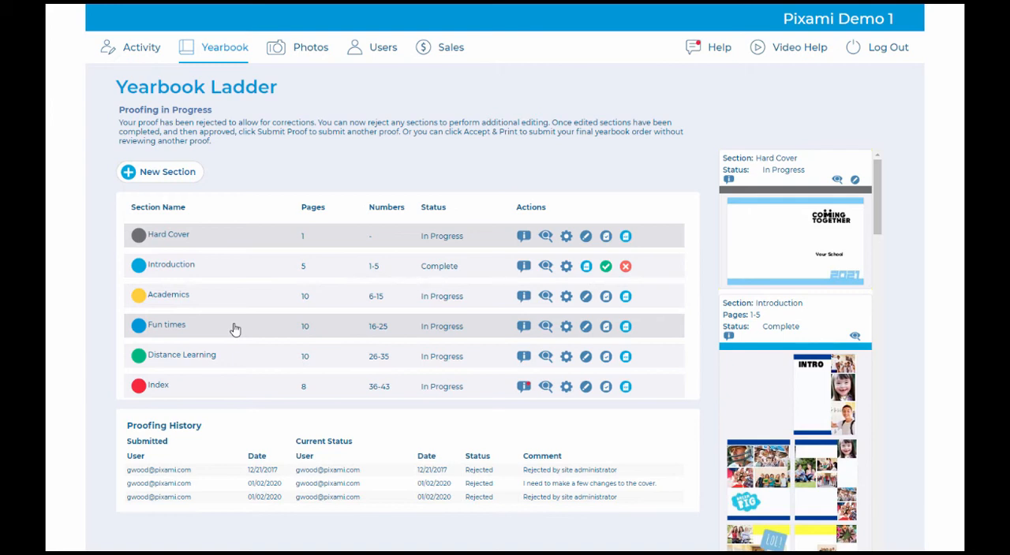
left_click(588, 328)
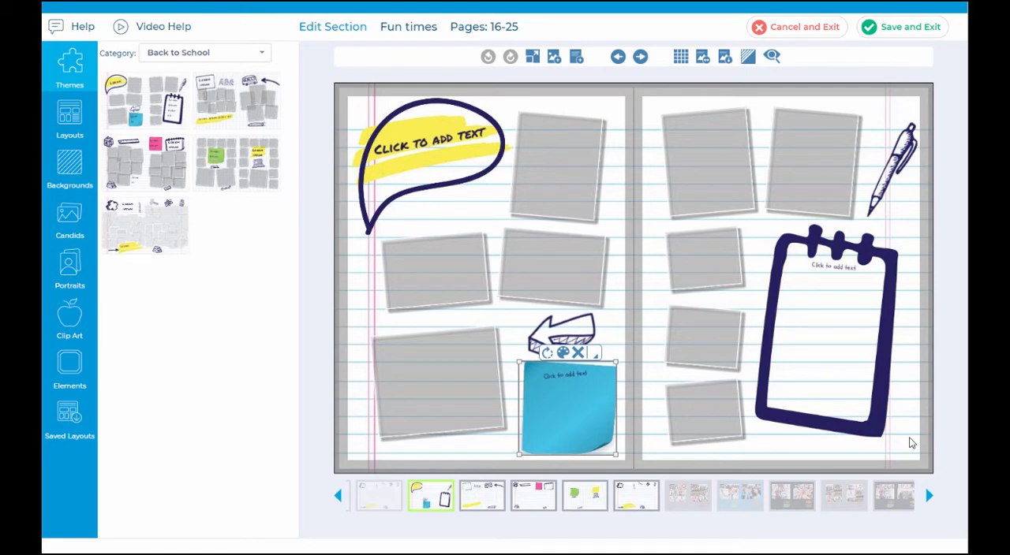
left_click_drag(698, 178, 712, 192)
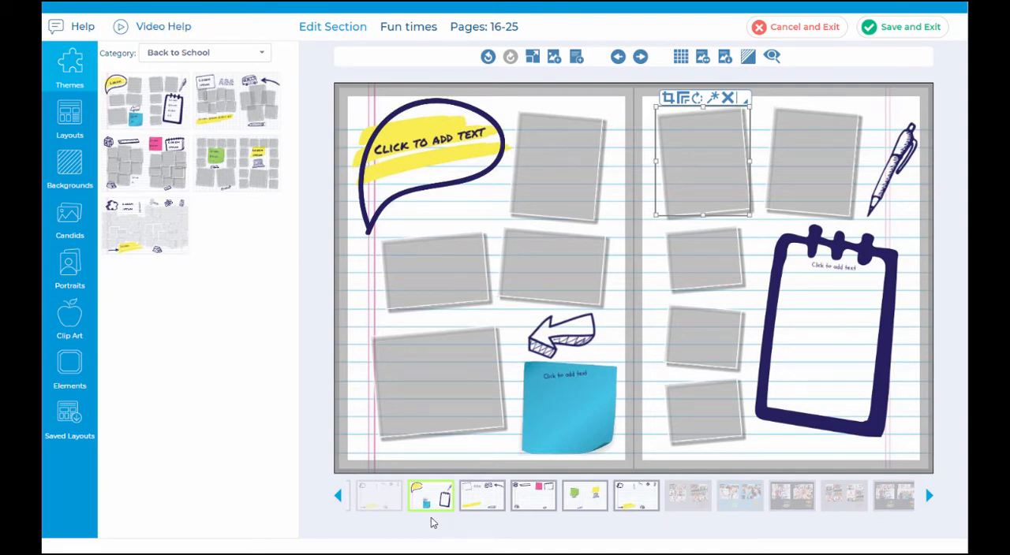
Step: Look through the next spreads of the Fun times section and return to the spread with the blue sticky note
left_click(481, 505)
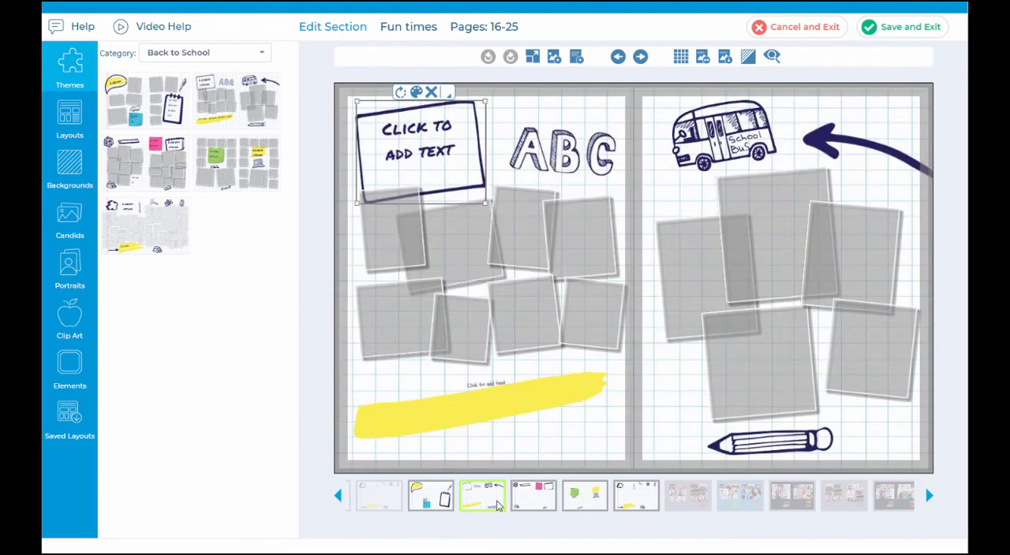
left_click(545, 502)
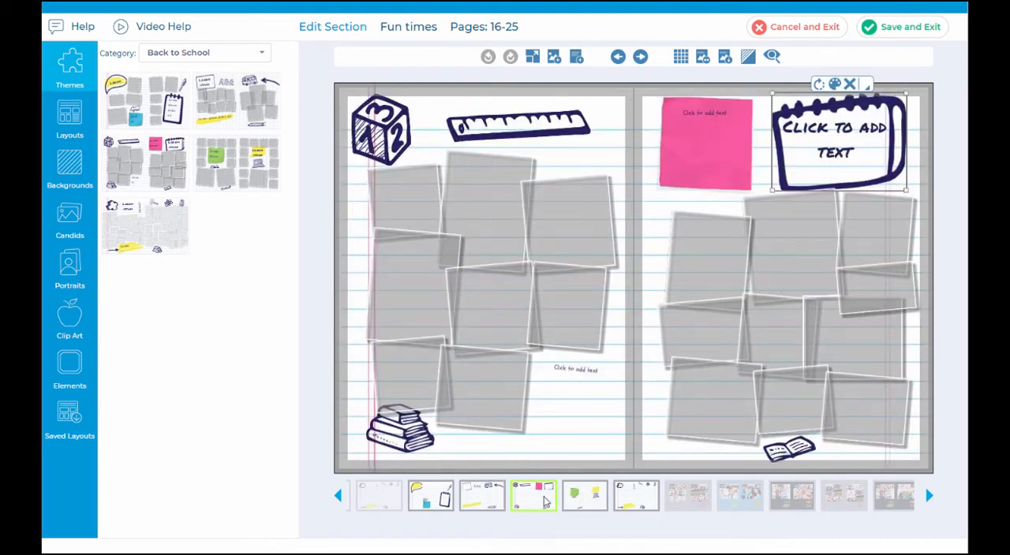
left_click(443, 499)
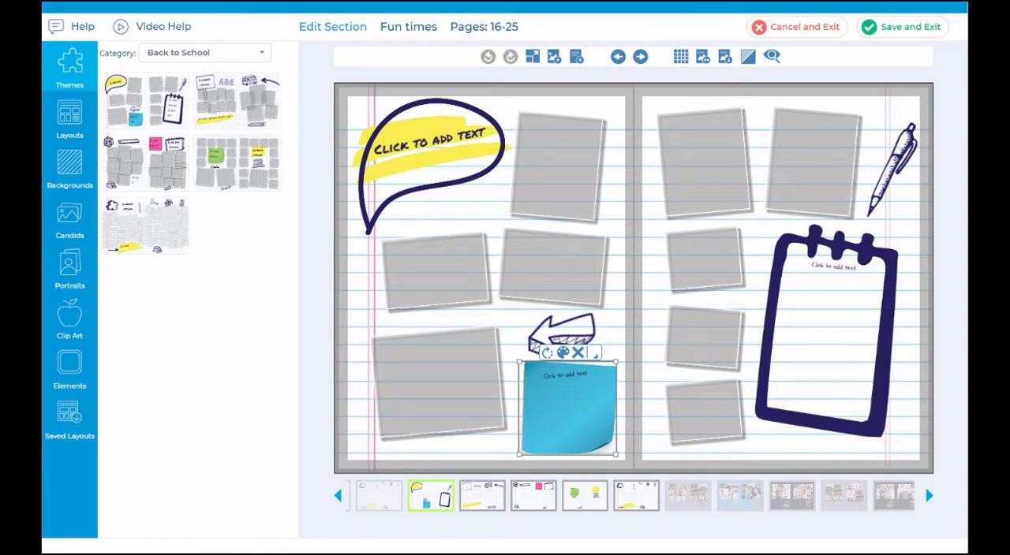
left_click(638, 58)
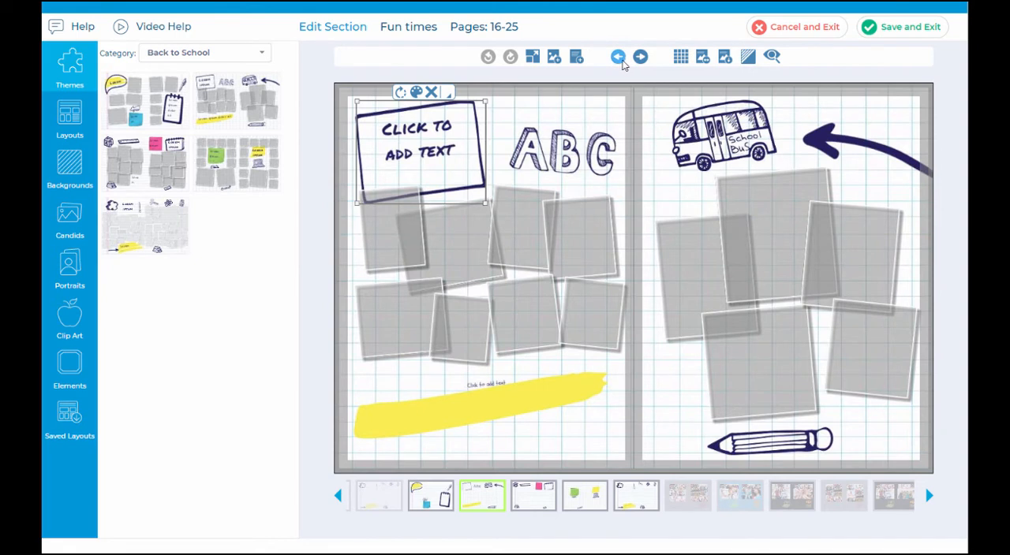
left_click(620, 60)
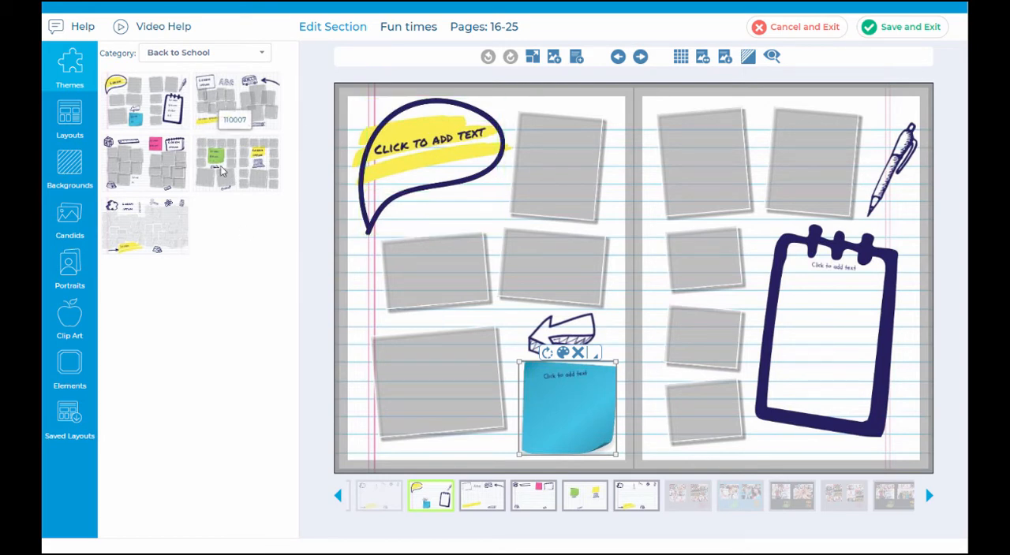
Step: Apply the Back to School theme layout with the pink sticky note to the spread and move its ruler slightly right
left_click_drag(235, 118, 465, 213)
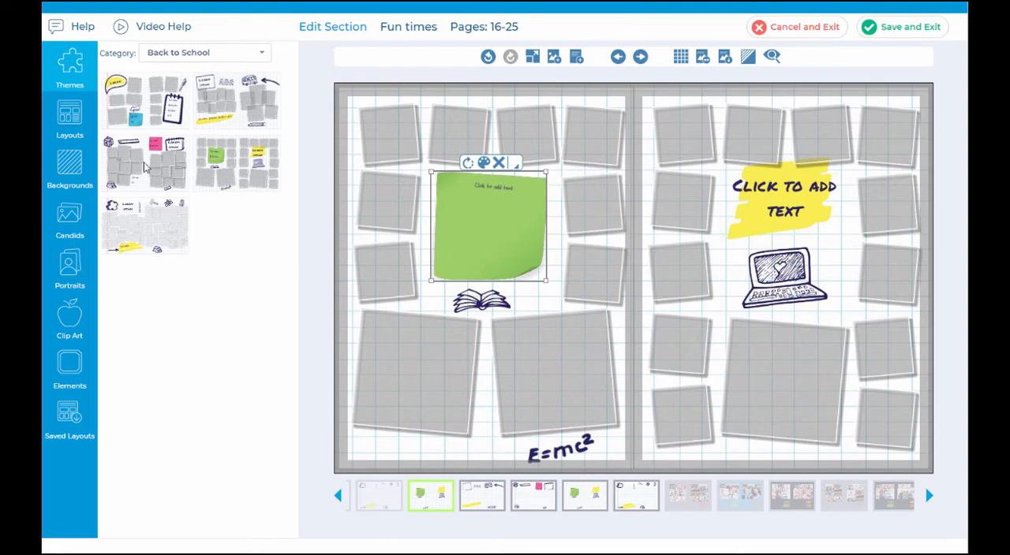
left_click_drag(148, 167, 505, 249)
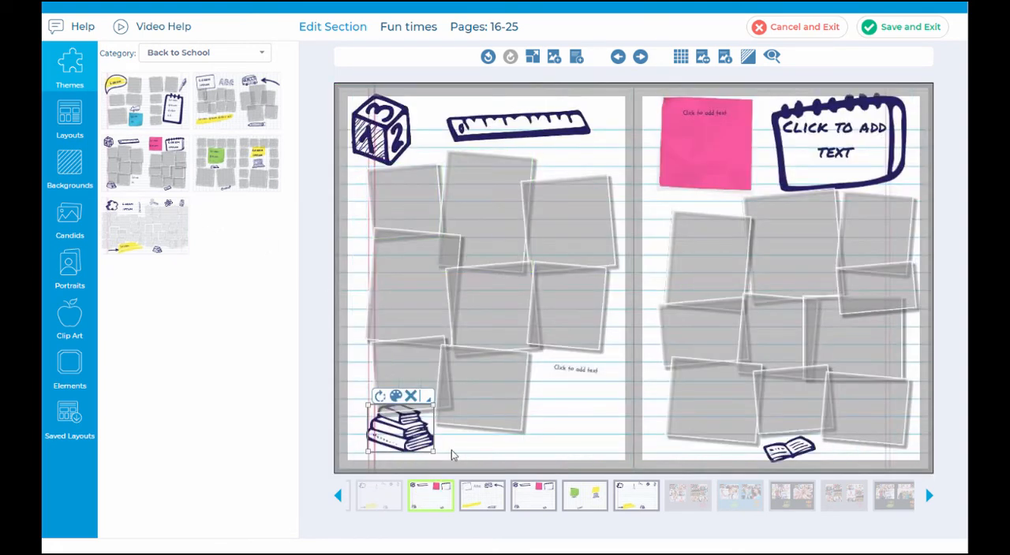
left_click(858, 126)
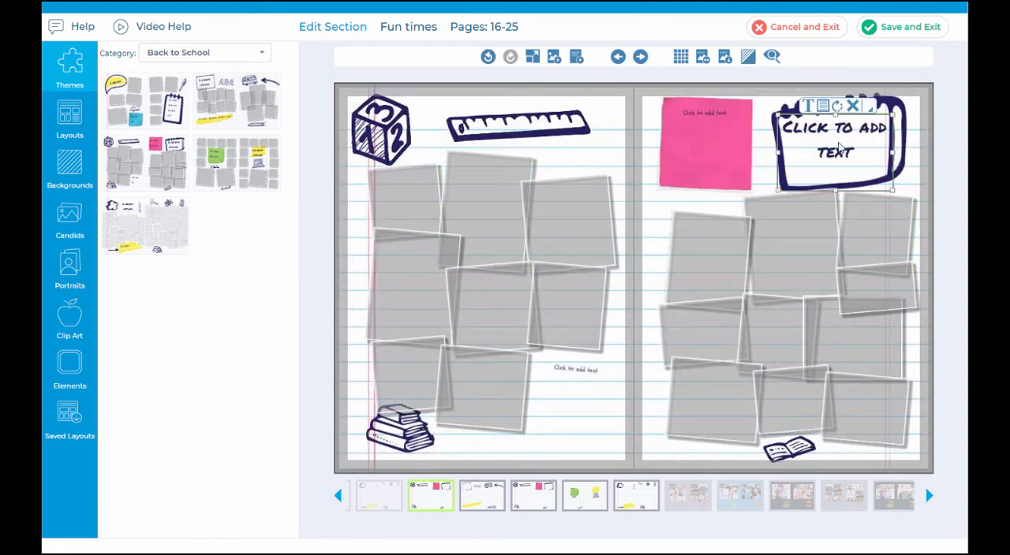
left_click_drag(557, 124, 579, 121)
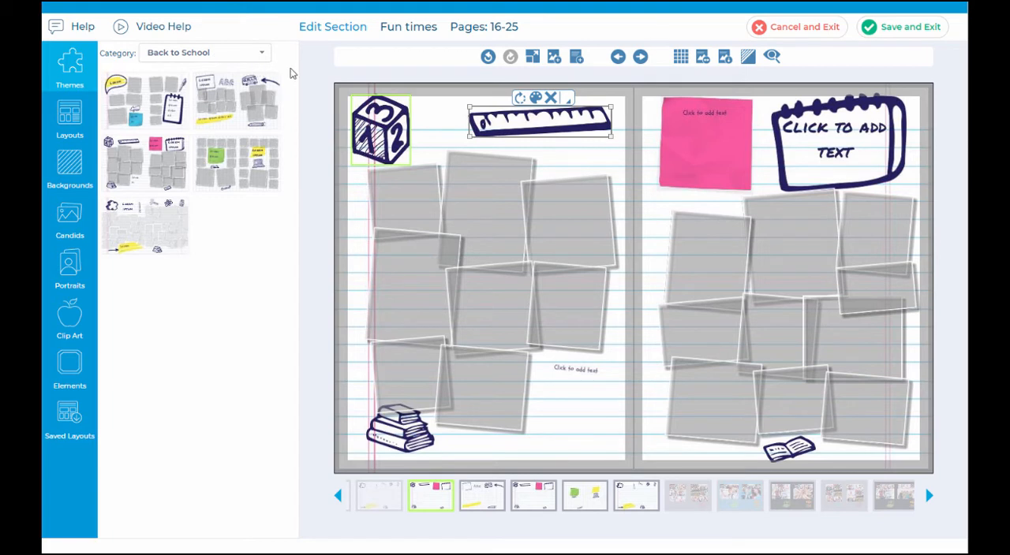
Step: Browse the Distance Learning and Maptastic theme categories and return to the Back to School themes
left_click(232, 55)
left_click(227, 119)
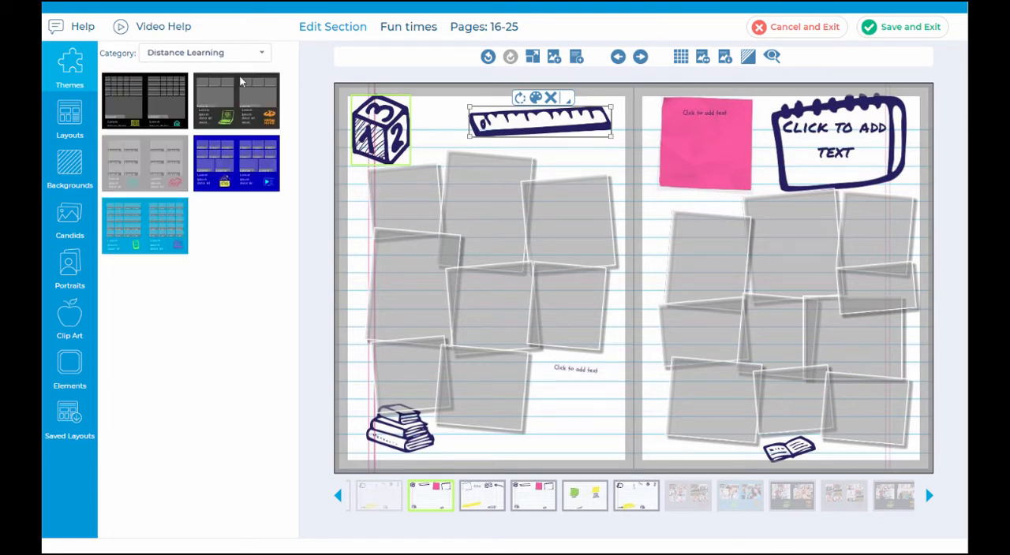
left_click(243, 57)
left_click(234, 193)
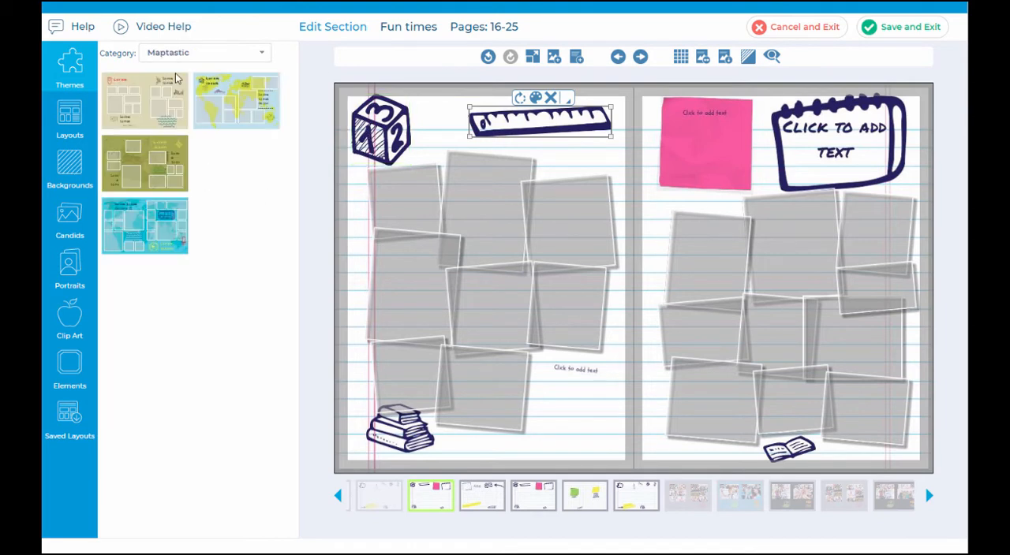
left_click(216, 52)
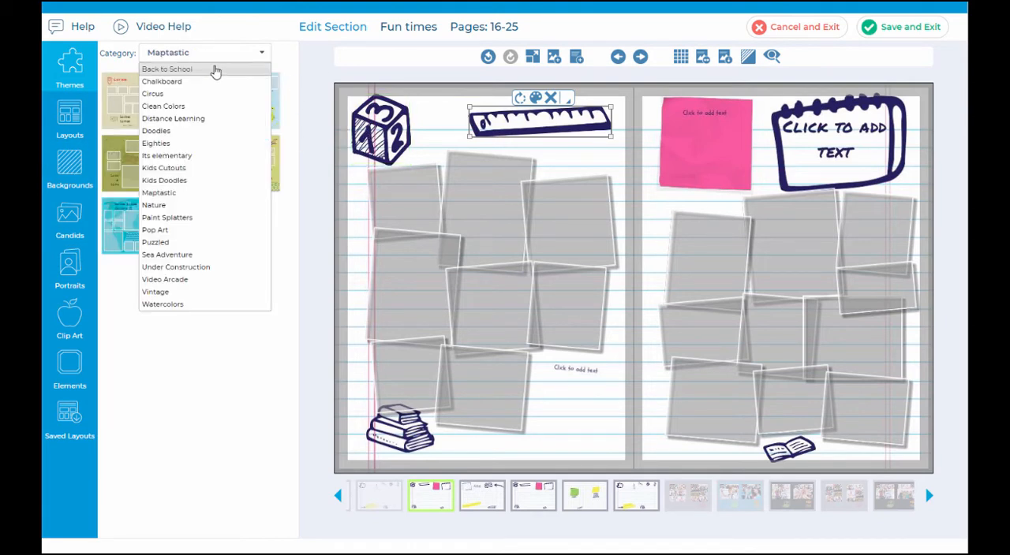
left_click(167, 69)
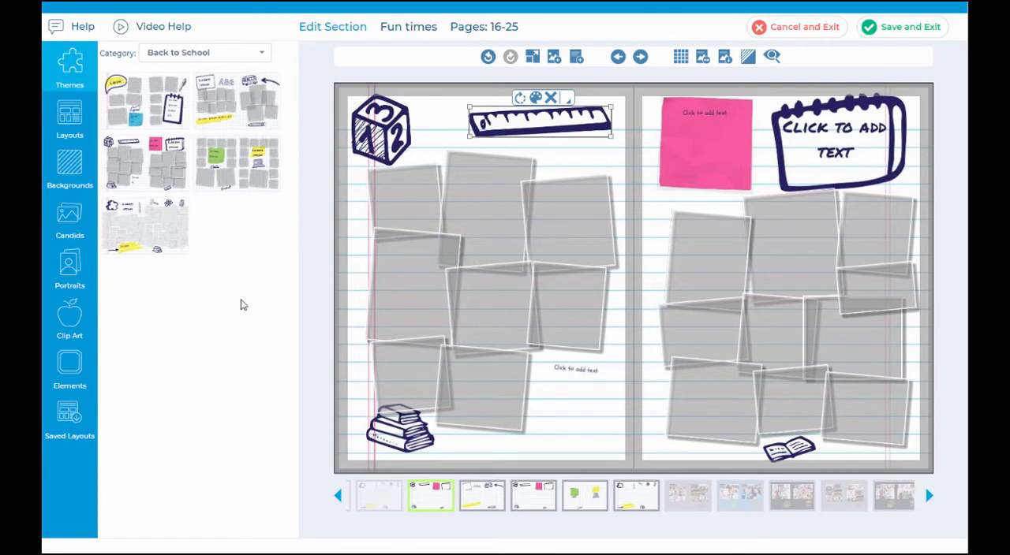
Step: Place the cheerleader pyramid and football helmet candids from the Fun times folder into two frames on the left page
left_click(75, 214)
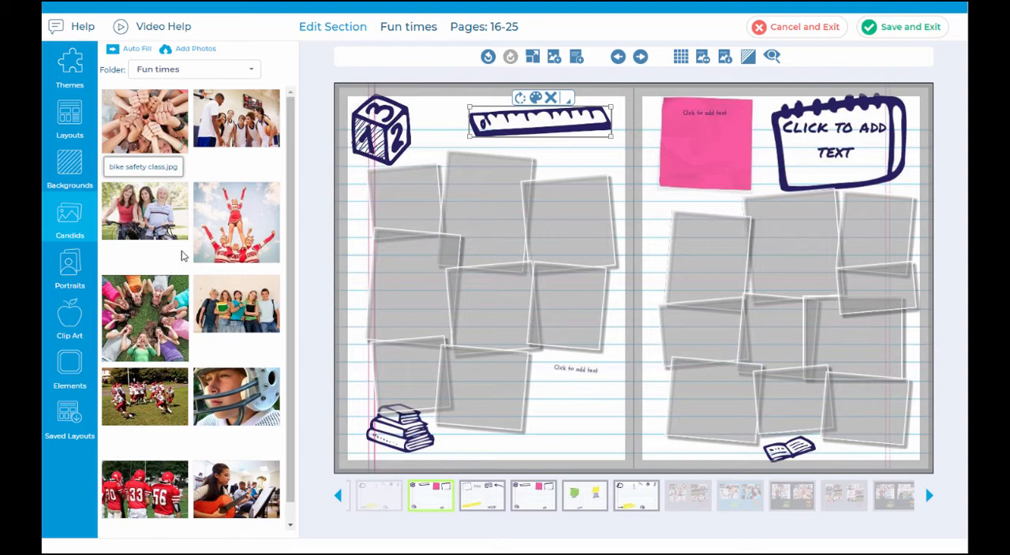
left_click(237, 73)
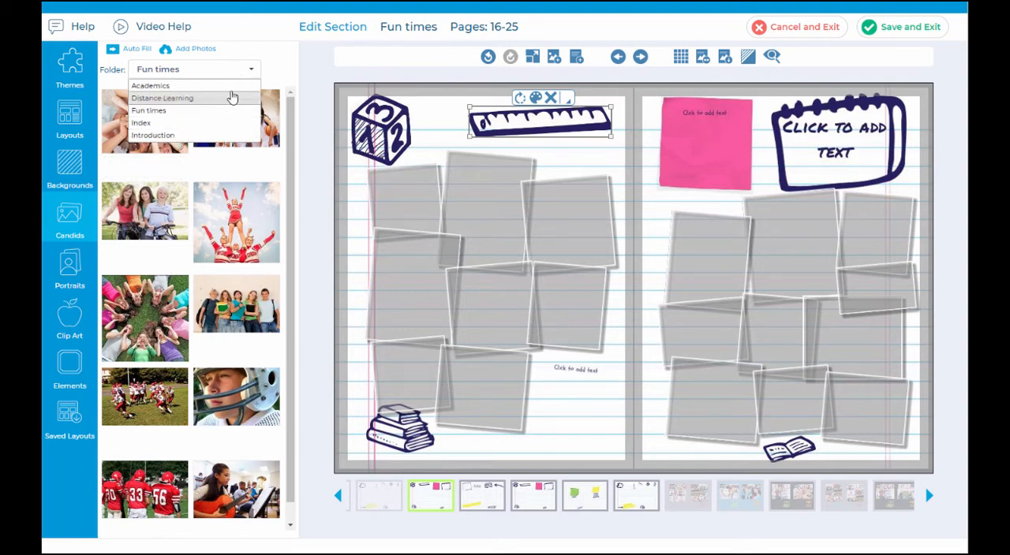
left_click(245, 61)
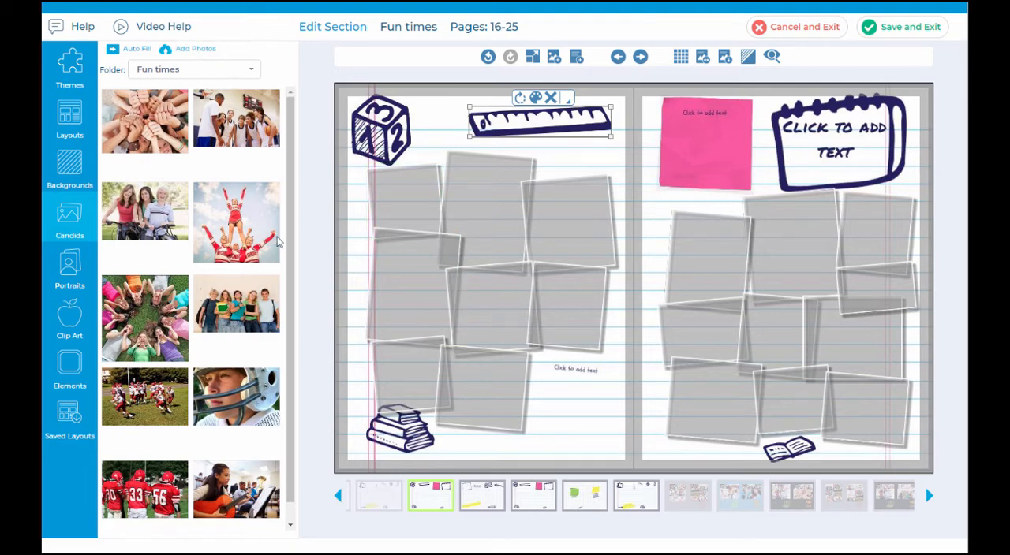
left_click_drag(246, 228, 329, 254)
left_click(394, 276)
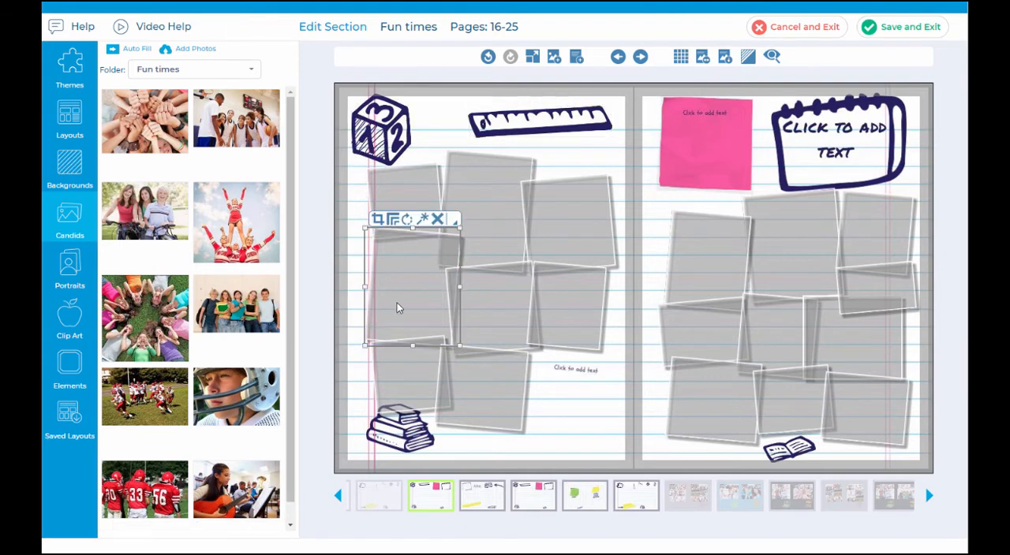
left_click(236, 221)
left_click_drag(201, 401, 582, 224)
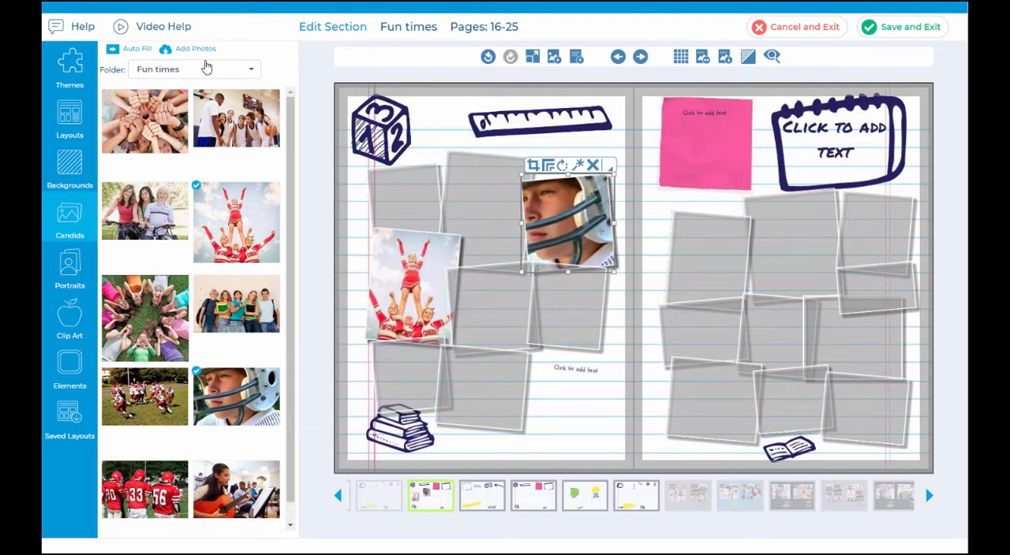
Step: Auto-fill the spread with the Fun times candids, filling only the empty photo frames
left_click(131, 49)
left_click(385, 309)
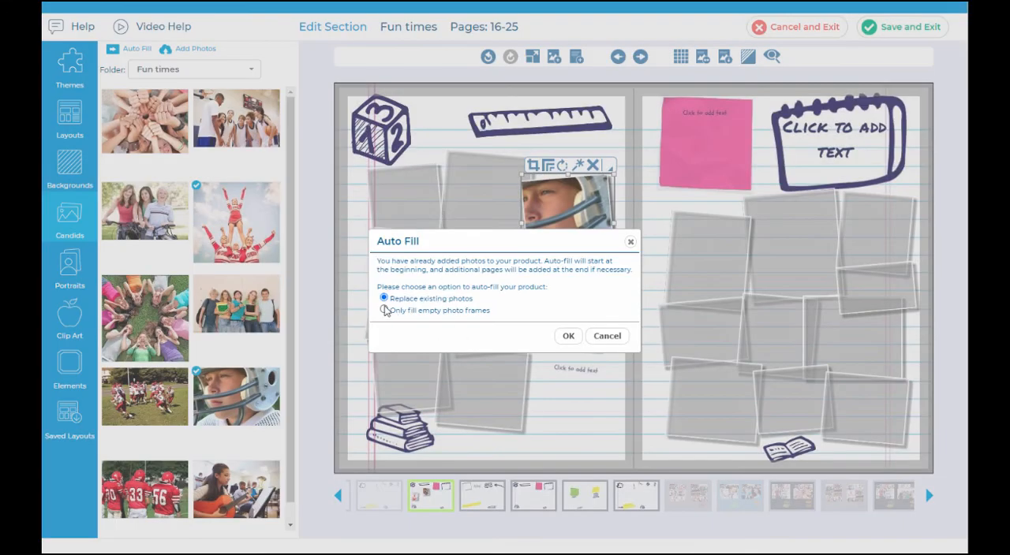
left_click(568, 337)
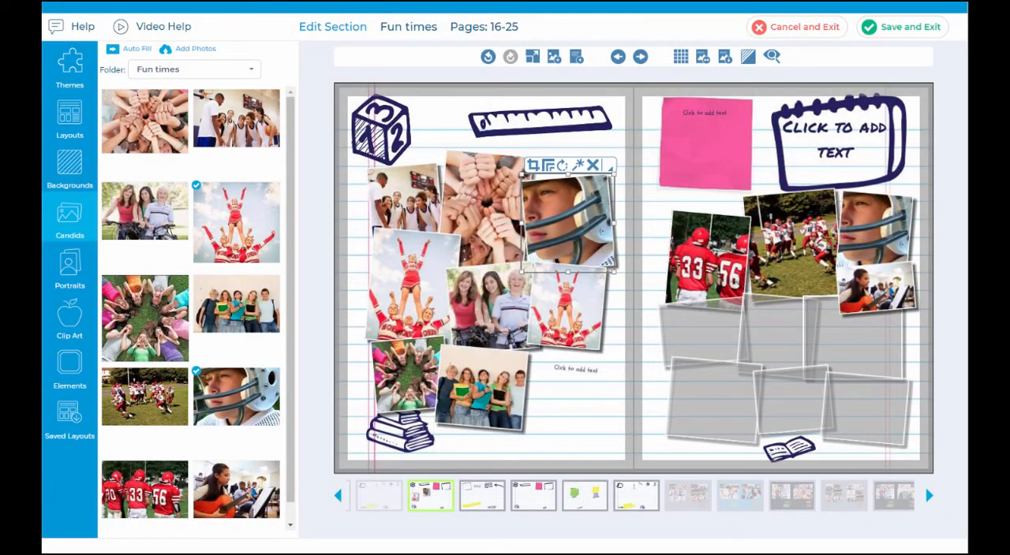
left_click(369, 433)
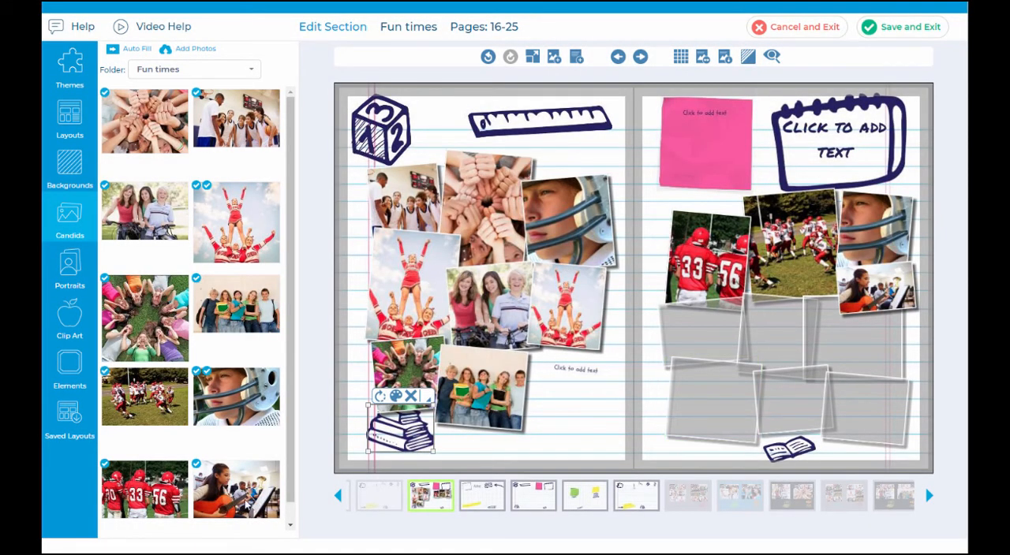
Step: Replace the duplicate cheerleader photo on the left page with the guitar player candid and shift its crop toward the photo's left edge
left_click_drag(247, 503, 603, 325)
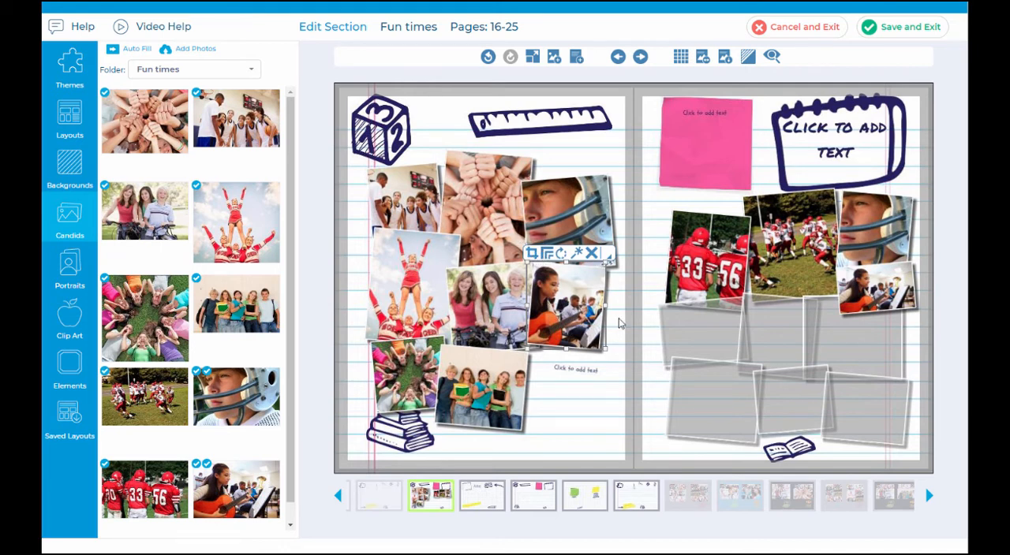
left_click(533, 255)
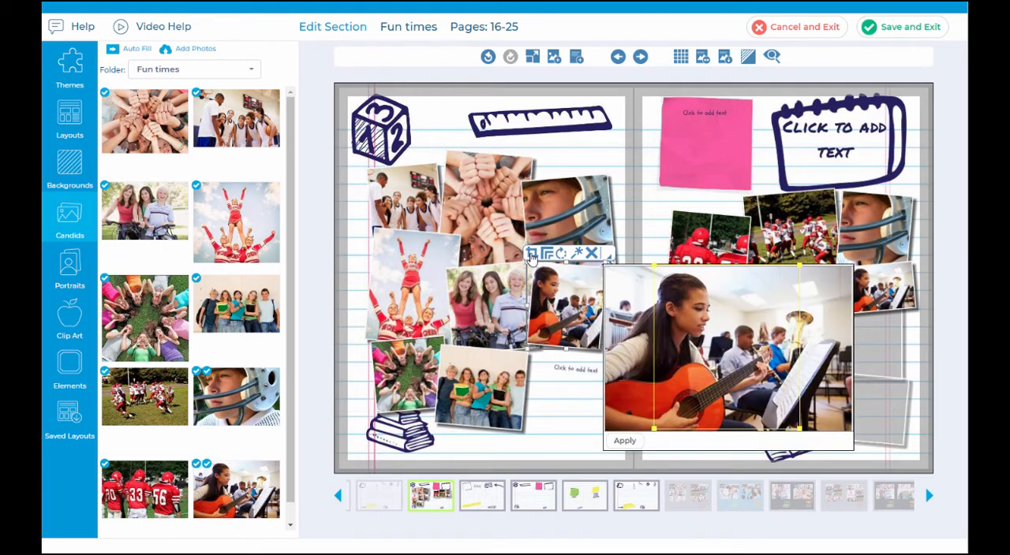
left_click_drag(768, 367, 722, 367)
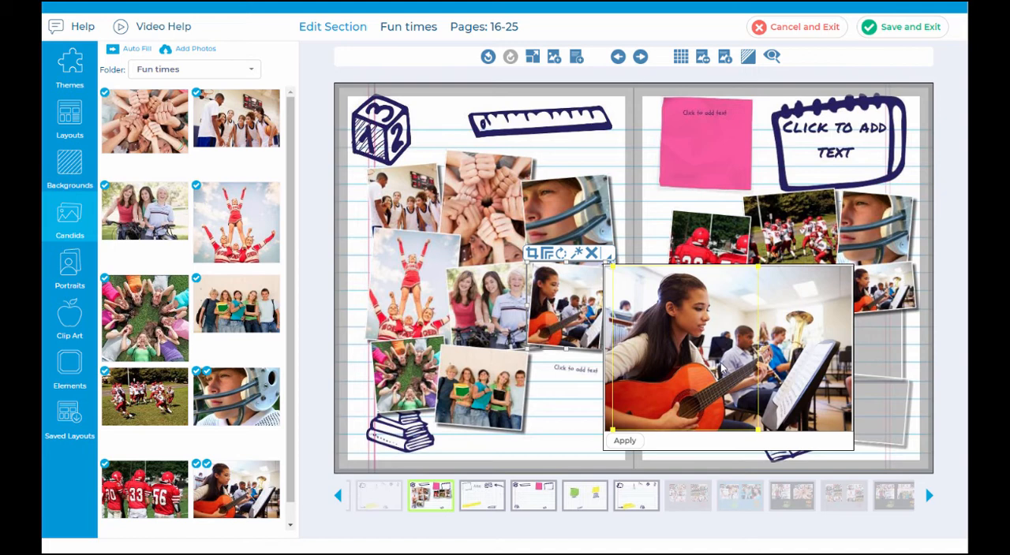
left_click(625, 442)
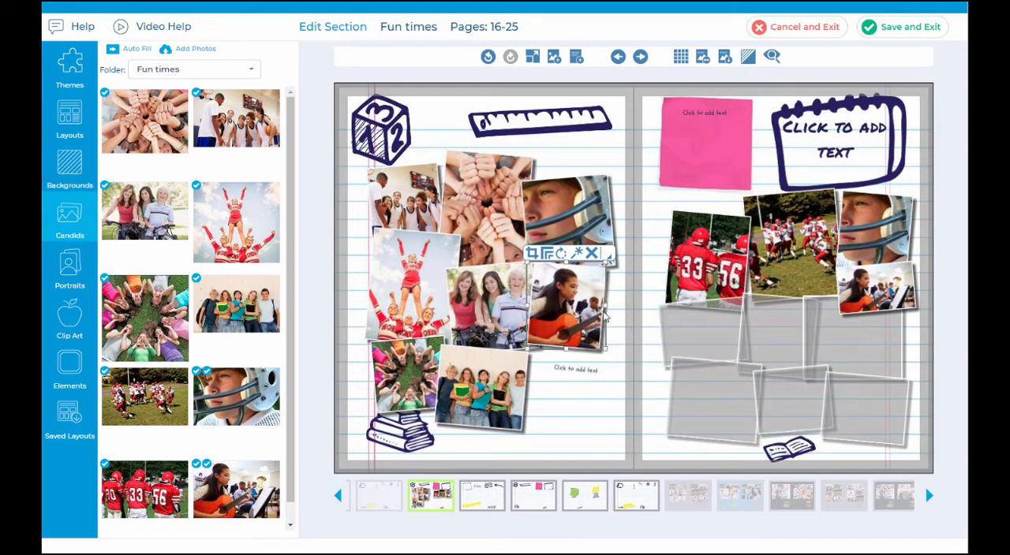
Step: Widen the guitar player photo's frame slightly toward the right edge of the left page
left_click_drag(606, 312, 620, 310)
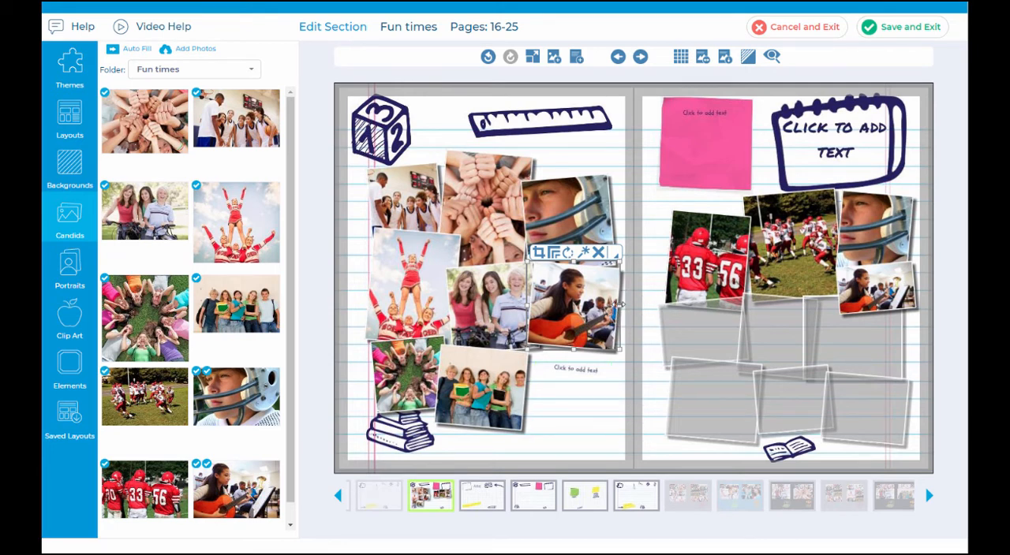
left_click_drag(621, 303, 632, 309)
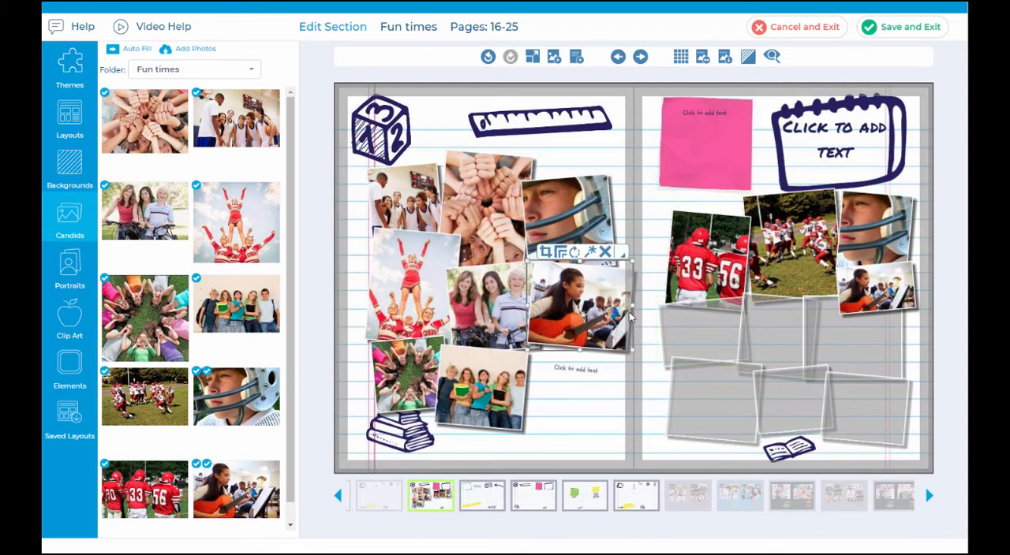
left_click_drag(631, 303, 625, 306)
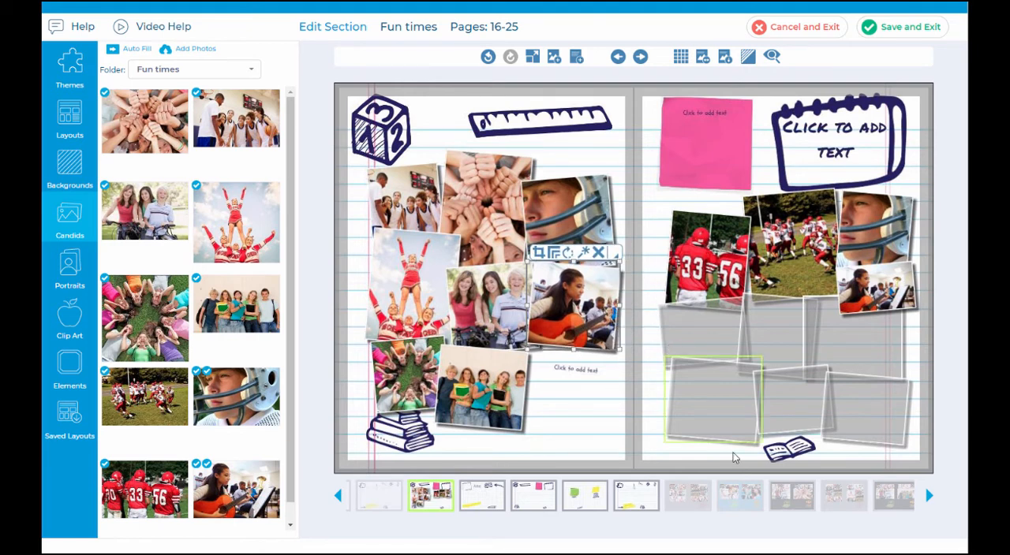
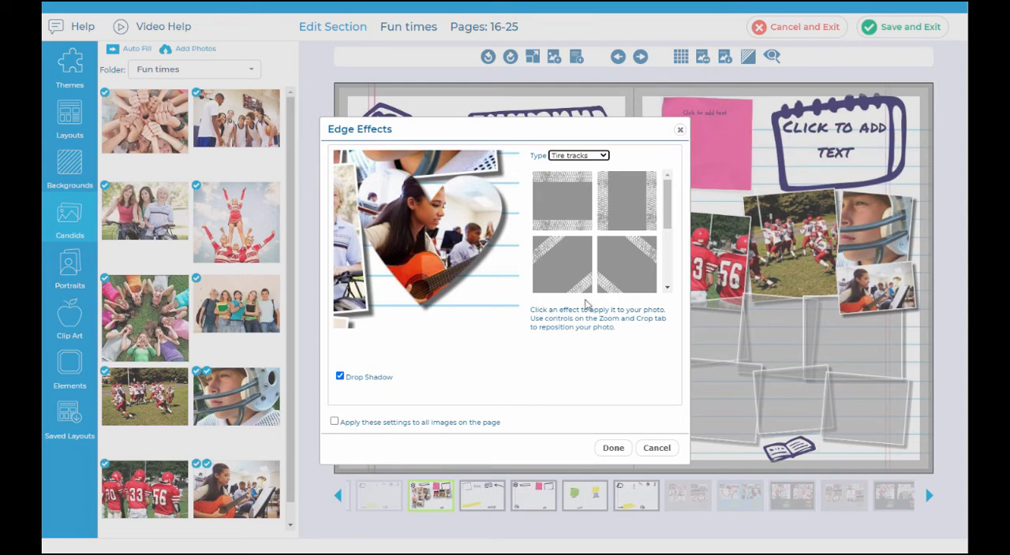
Step: Preview the Tire tracks and Puzzled edge effects on the guitar player photo without keeping them, and look through the photo's additional options
left_click(640, 197)
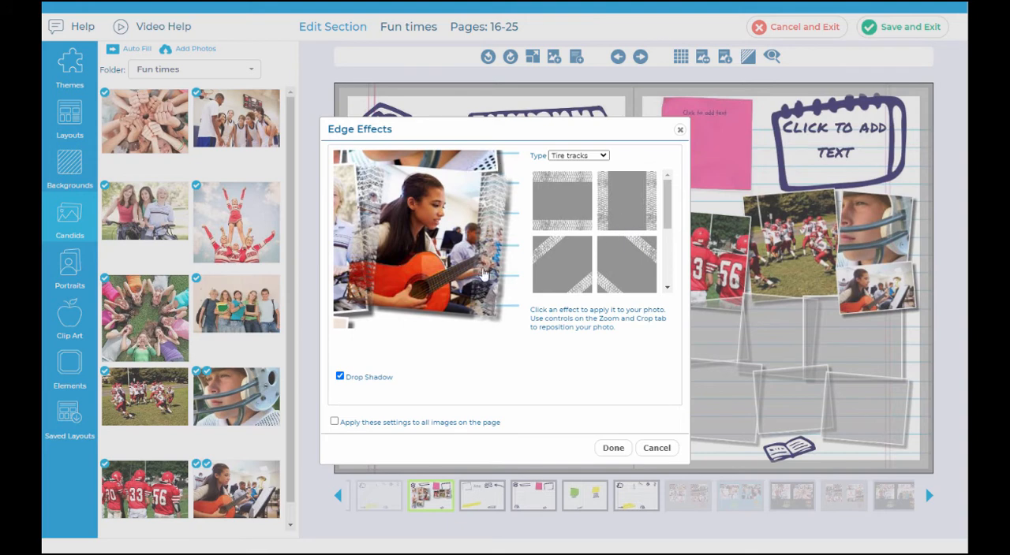
left_click(569, 155)
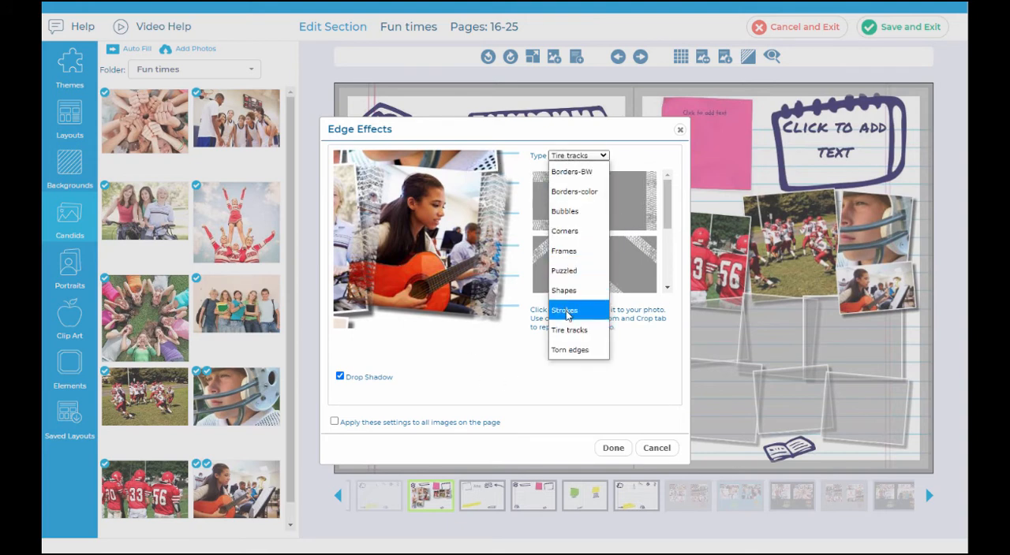
left_click(588, 274)
left_click(626, 213)
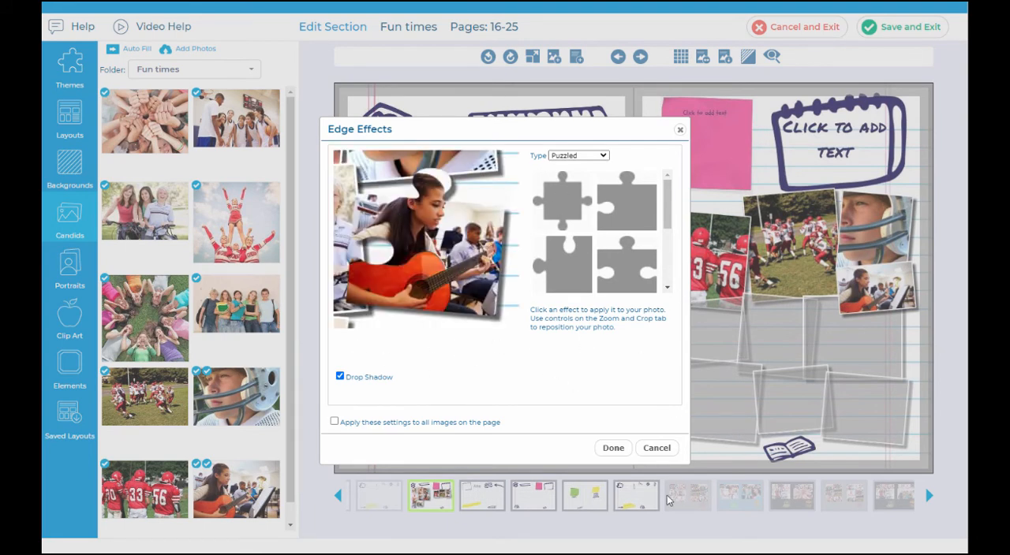
left_click(665, 448)
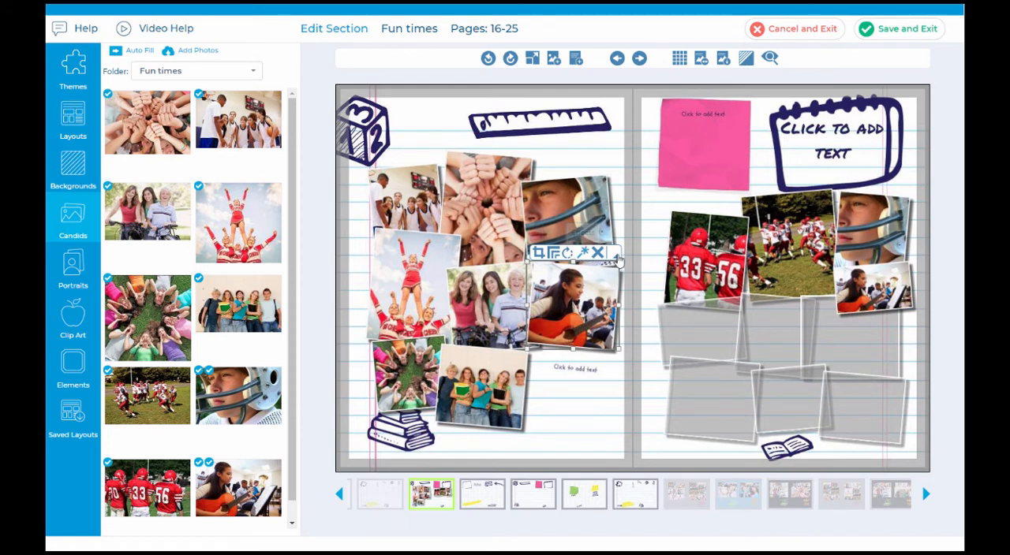
left_click(614, 257)
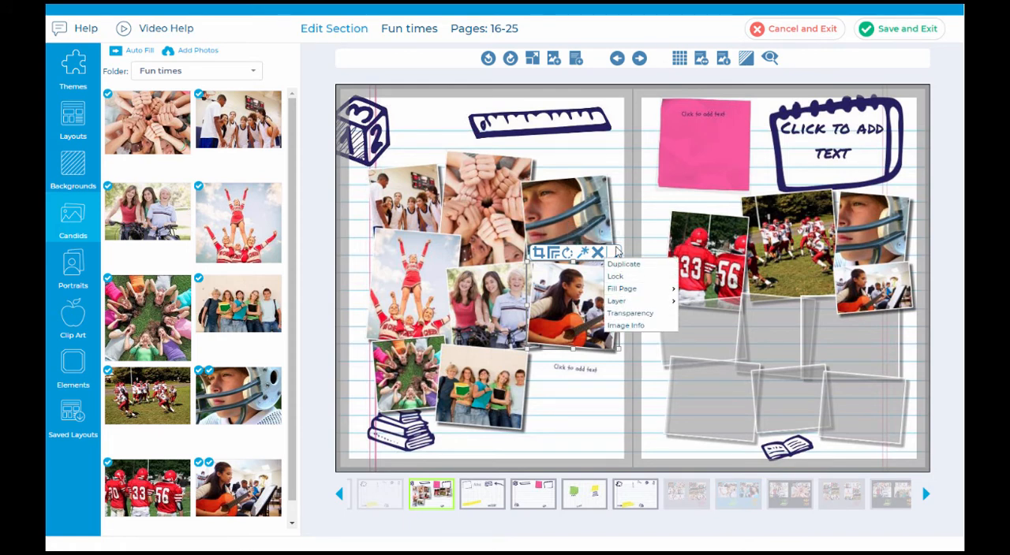
left_click(614, 255)
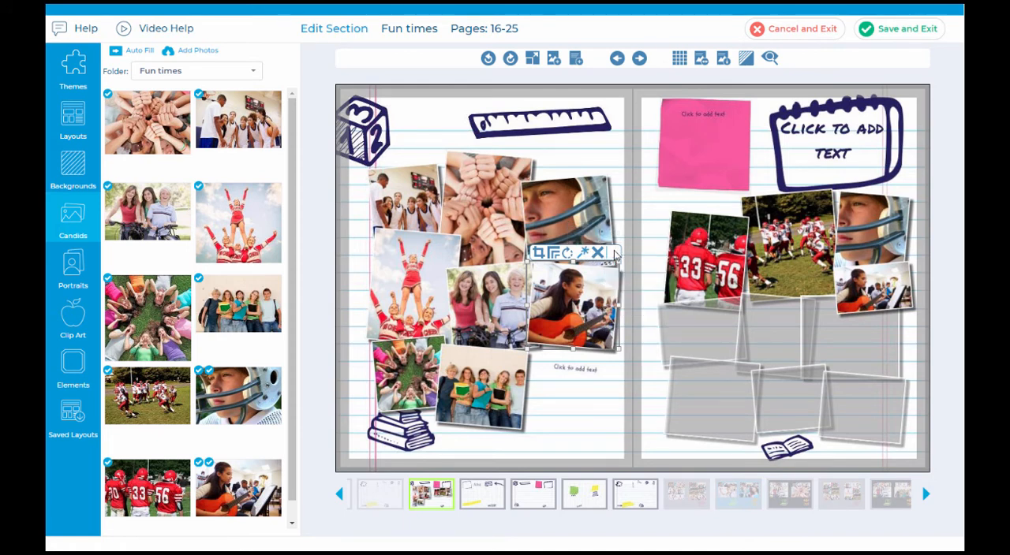
Step: Enter "This was a really great day!" in the text box below the guitar player photo, correcting the misspelled word with the spelling suggestion
left_click(588, 404)
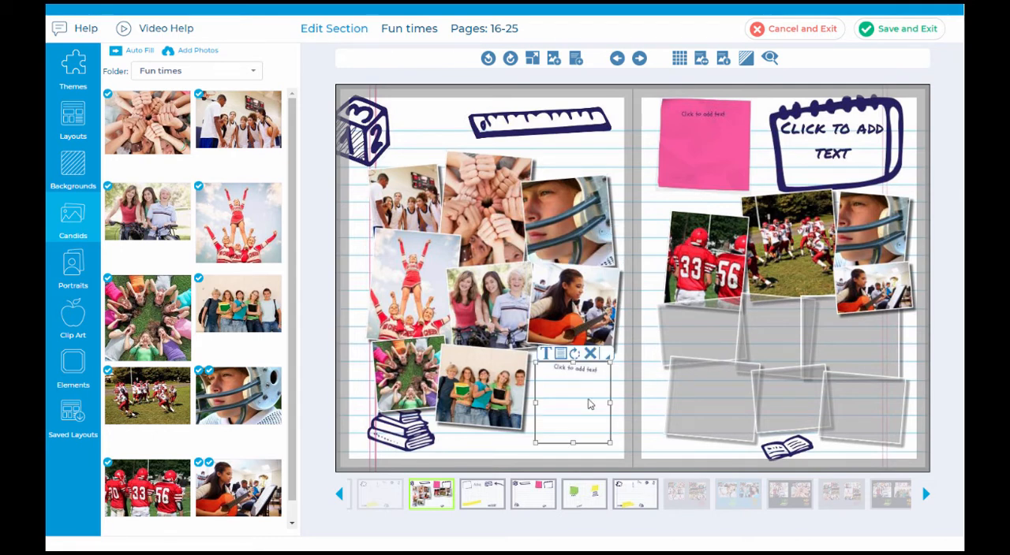
left_click(544, 354)
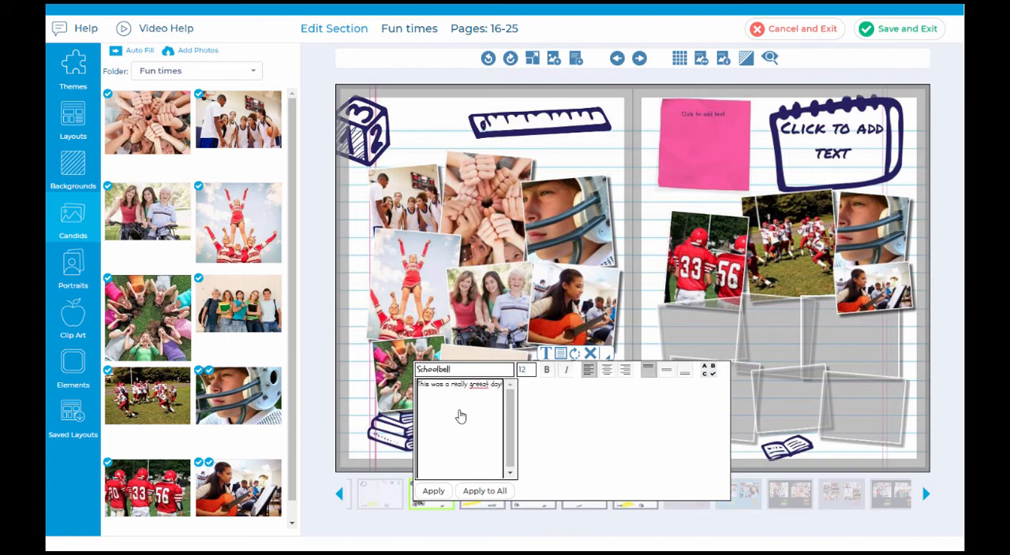
right_click(481, 386)
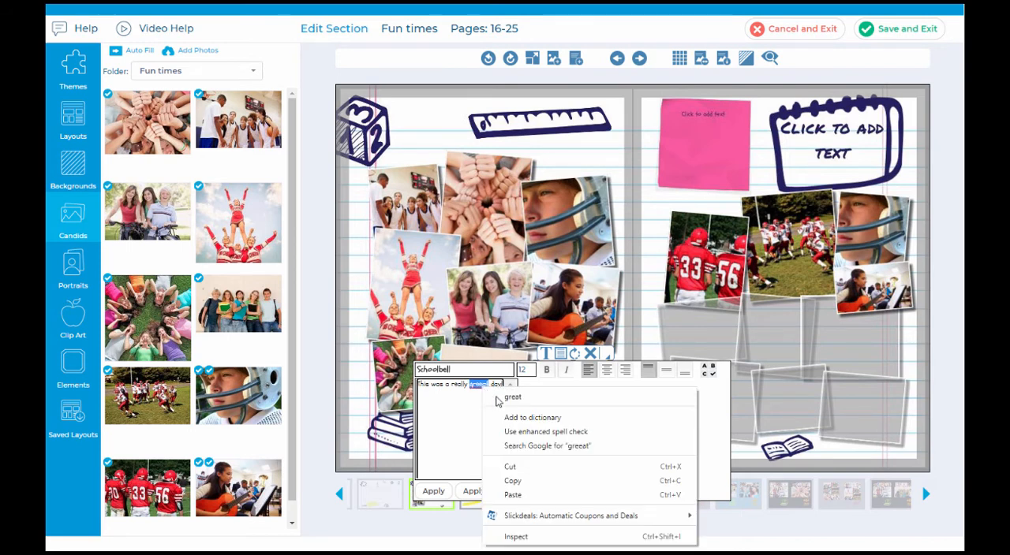
left_click(505, 395)
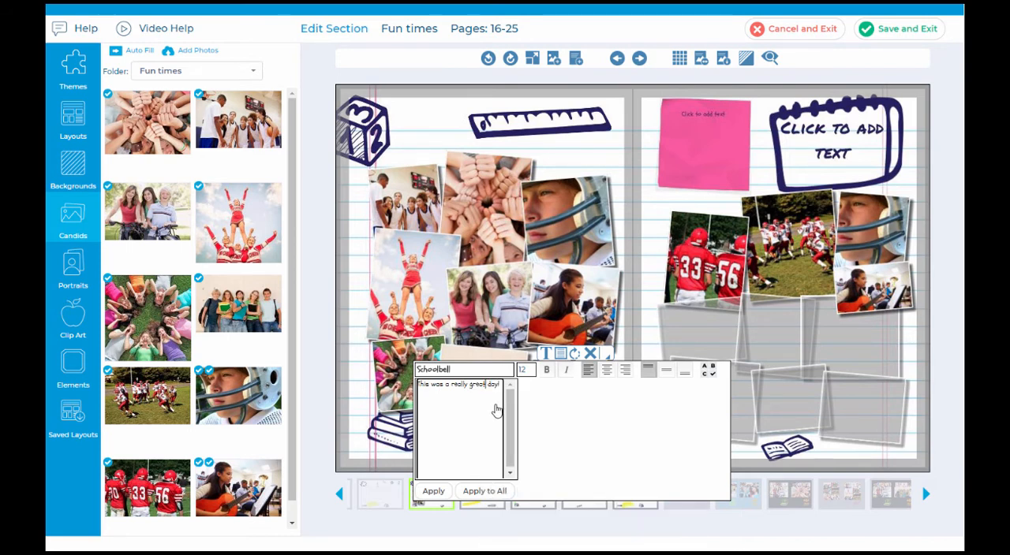
left_click(483, 370)
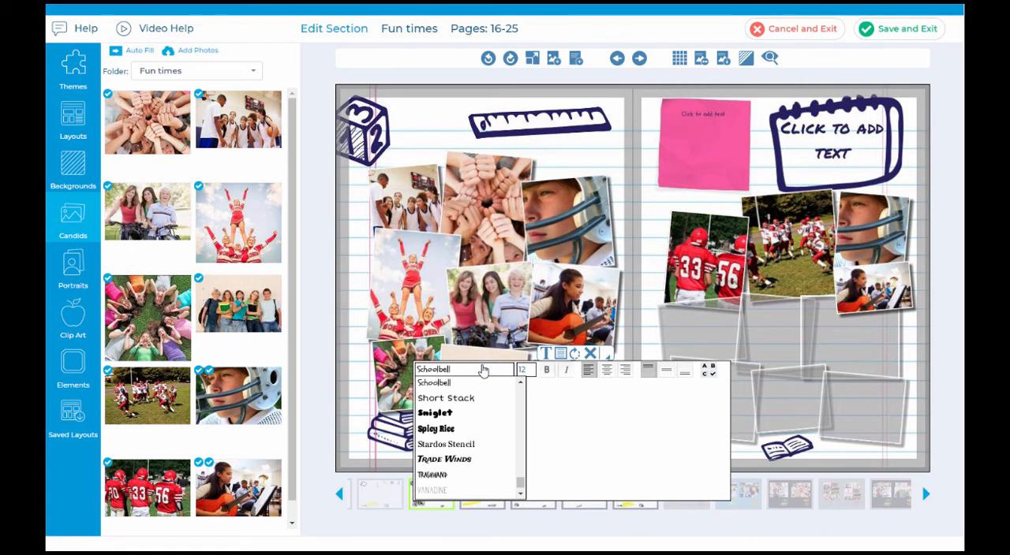
left_click(559, 409)
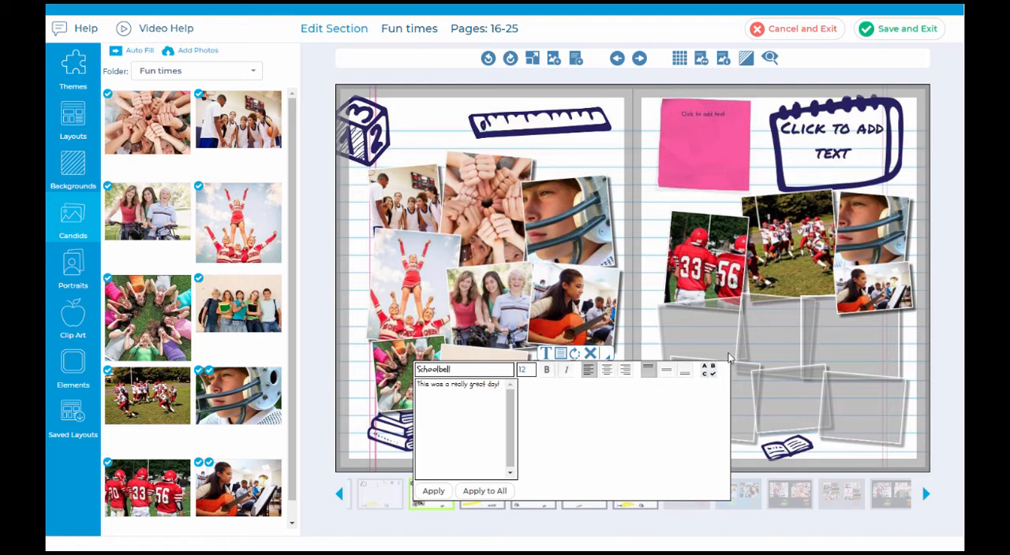
left_click(434, 496)
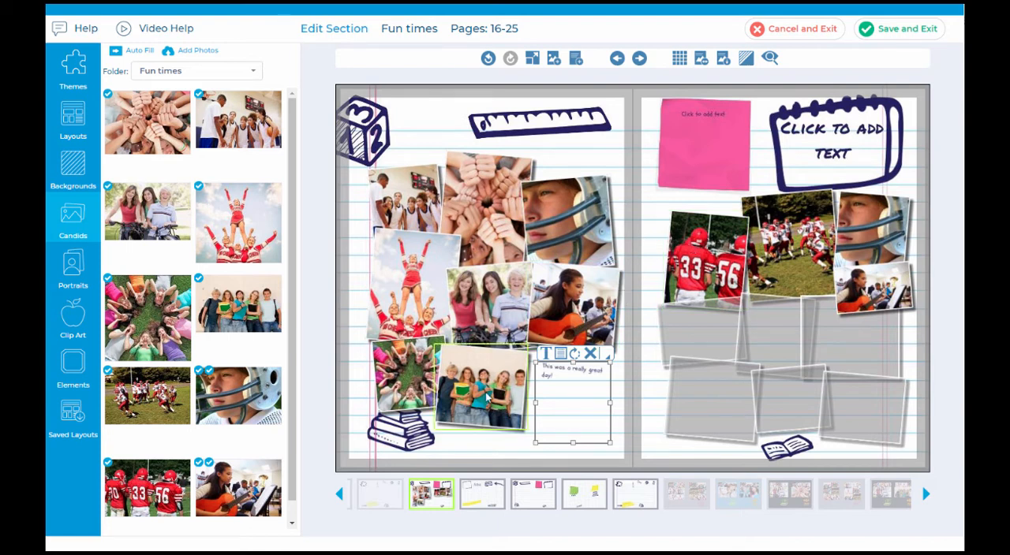
Step: Try the red color #f53449 on the caption text below the guitar player photo, and undo the color change
left_click(560, 354)
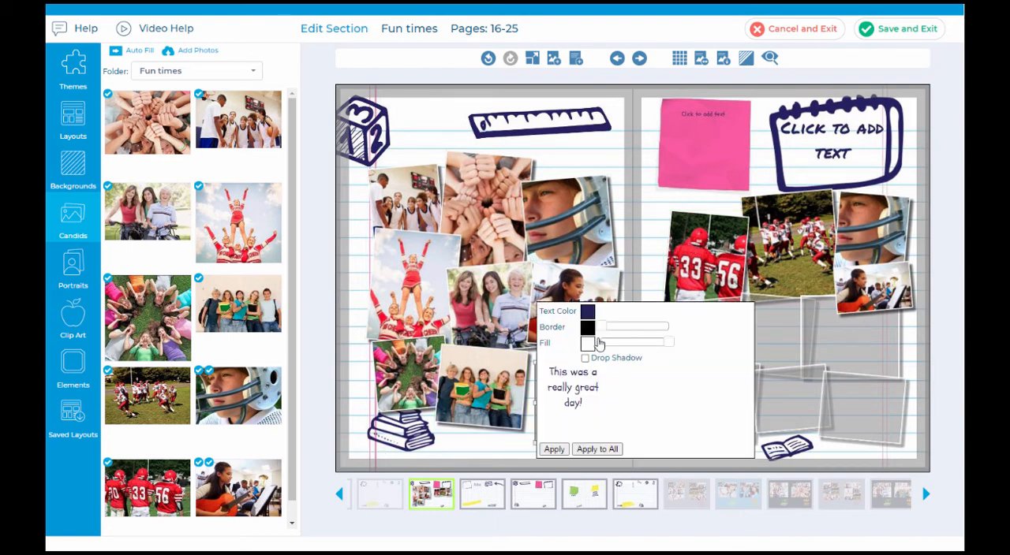
left_click(588, 311)
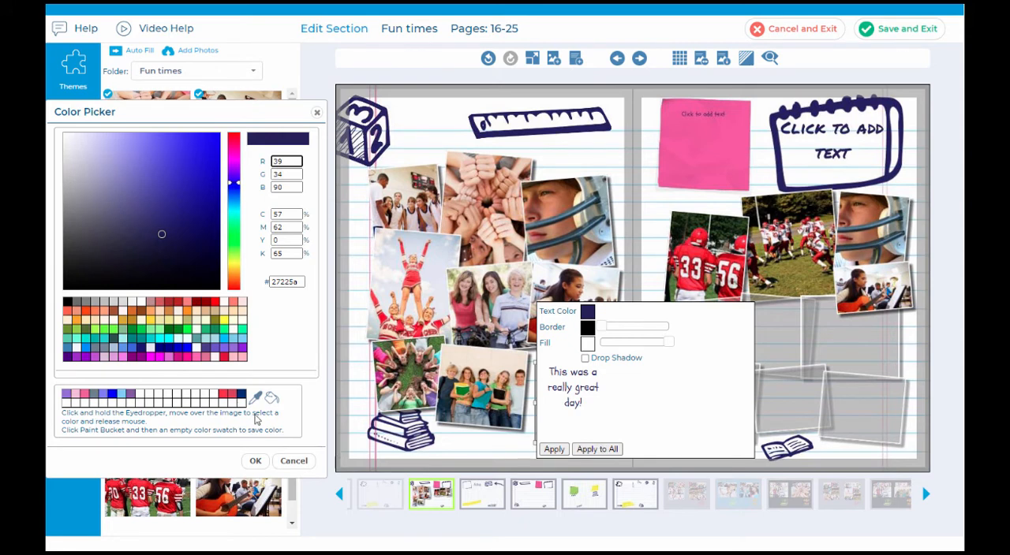
left_click(223, 394)
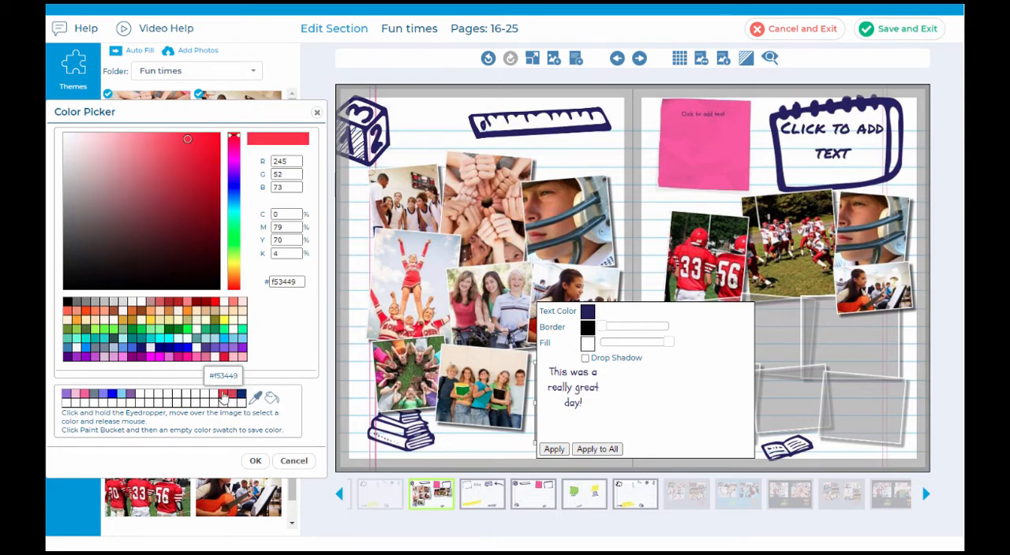
left_click(254, 461)
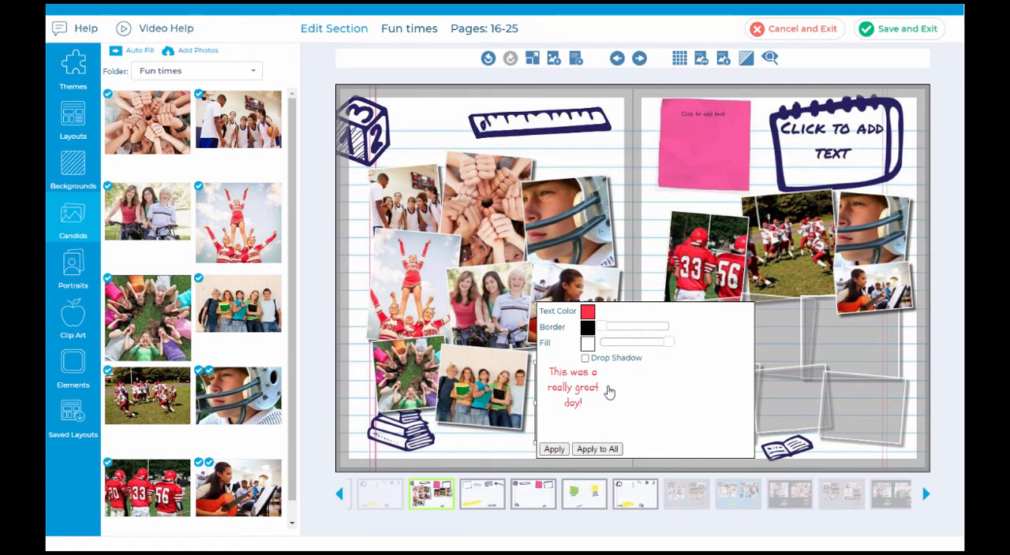
left_click(554, 448)
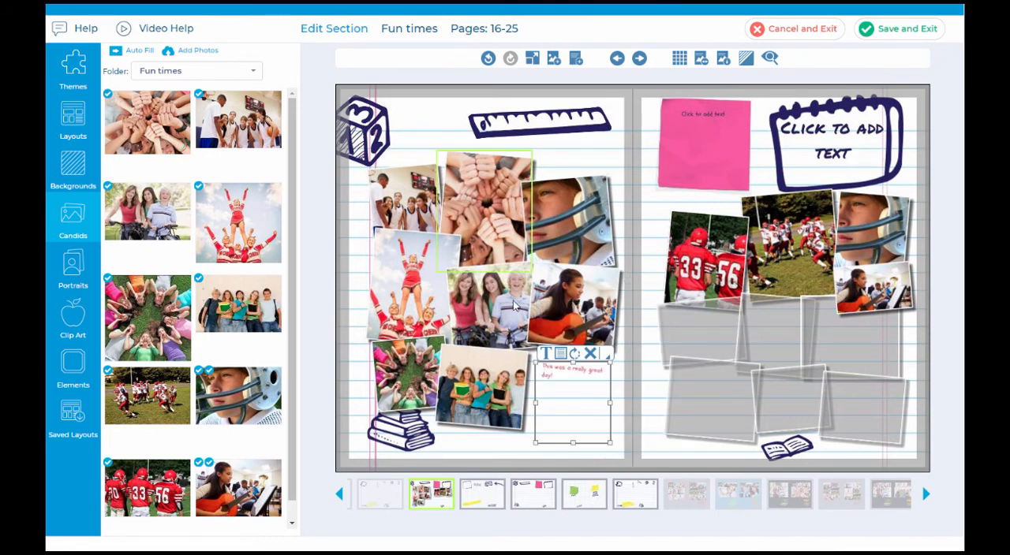
left_click(489, 58)
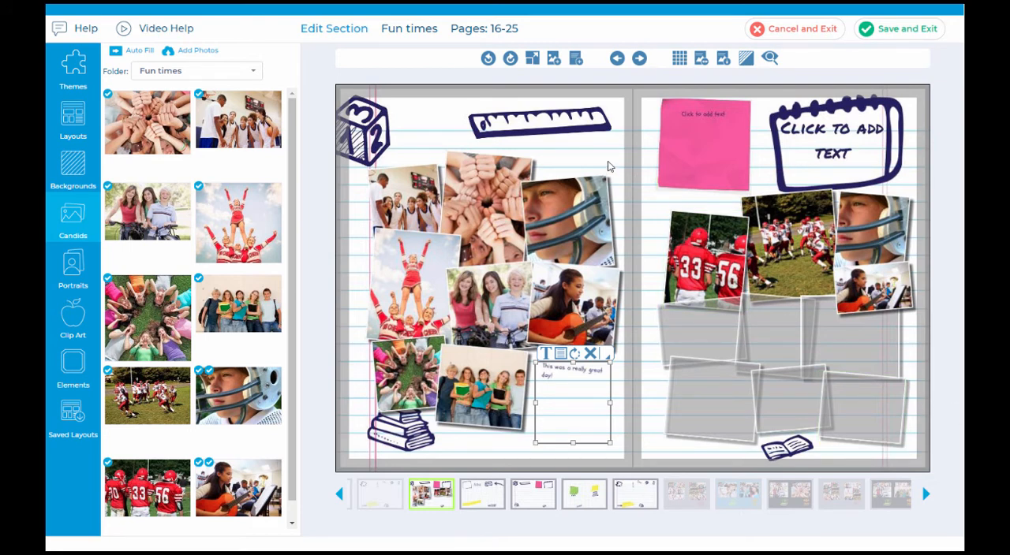
Step: Shrink the ruler drawing on the left page and move it just above the football helmet photo
left_click(557, 135)
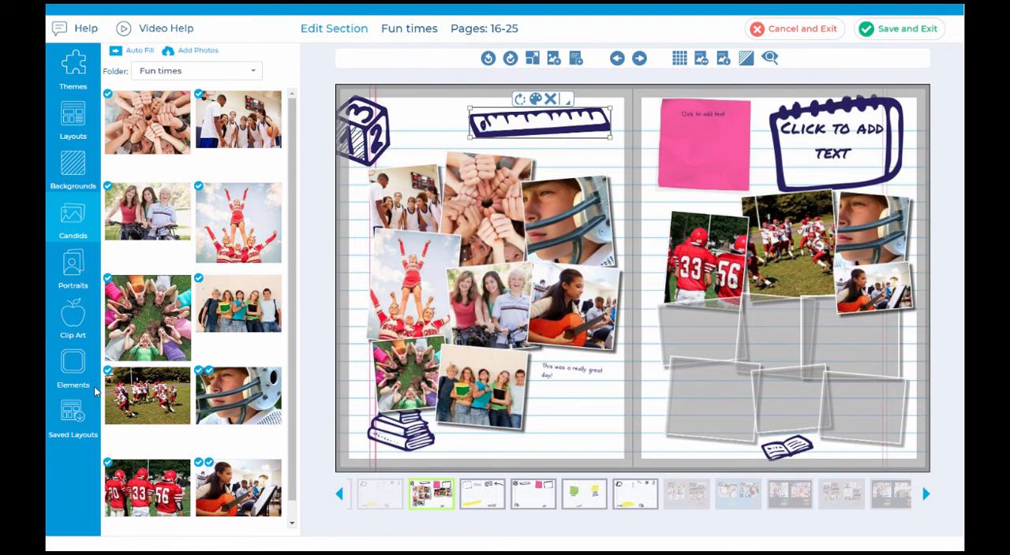
left_click_drag(539, 125, 527, 132)
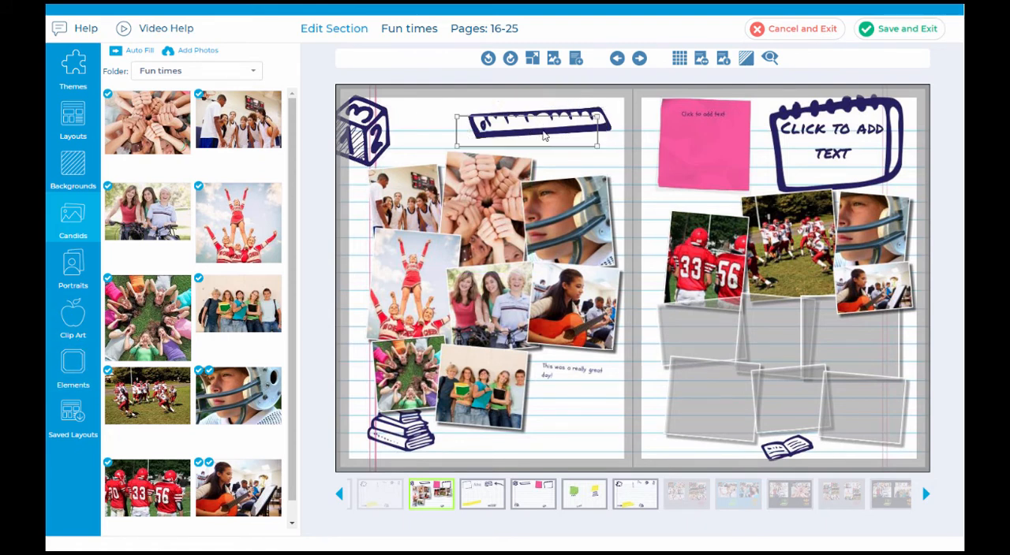
left_click_drag(598, 145, 582, 160)
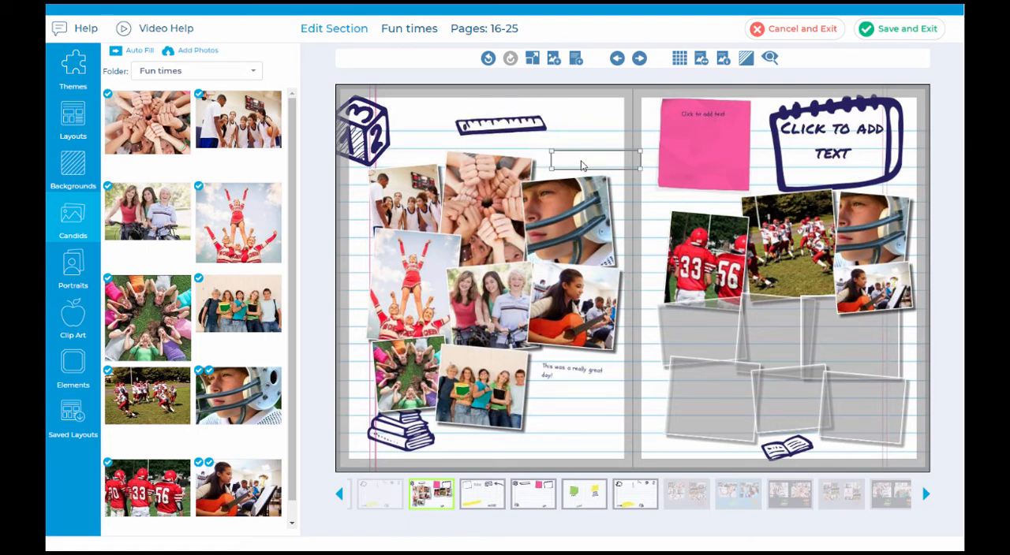
Step: Recolor the number cube drawing purple (#8a2be2) and place it overlapping the upper-left corner of the basketball team photo
left_click_drag(360, 136, 403, 139)
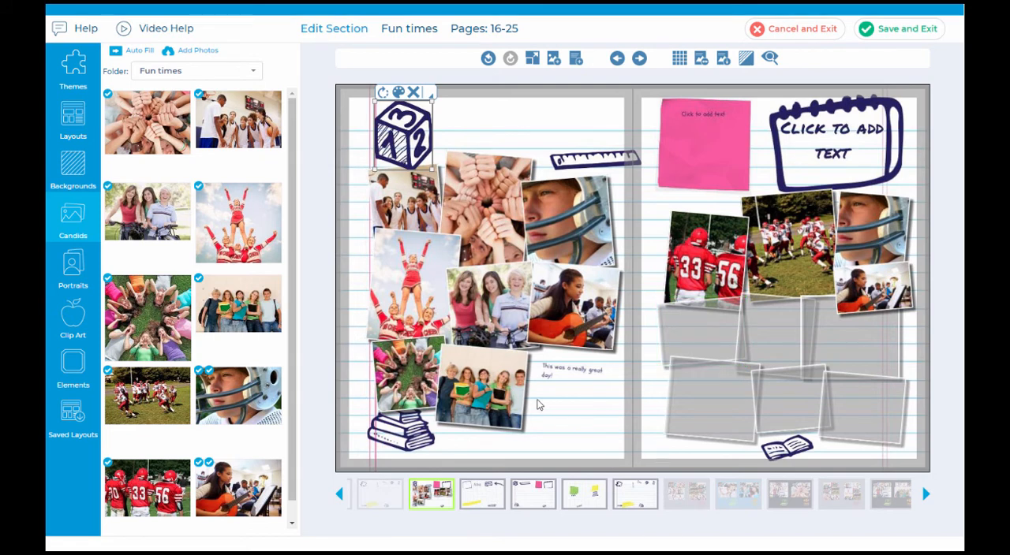
left_click(400, 93)
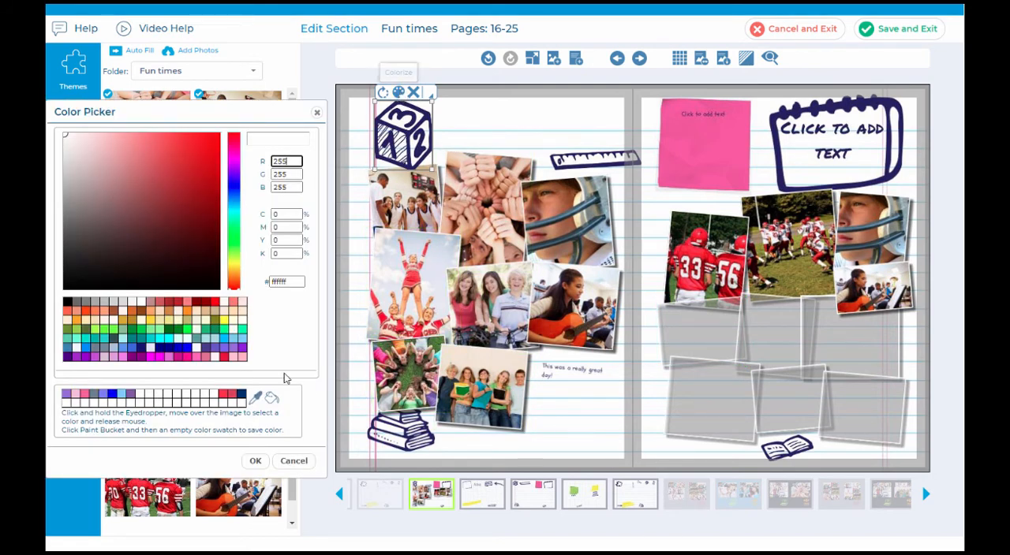
left_click(242, 348)
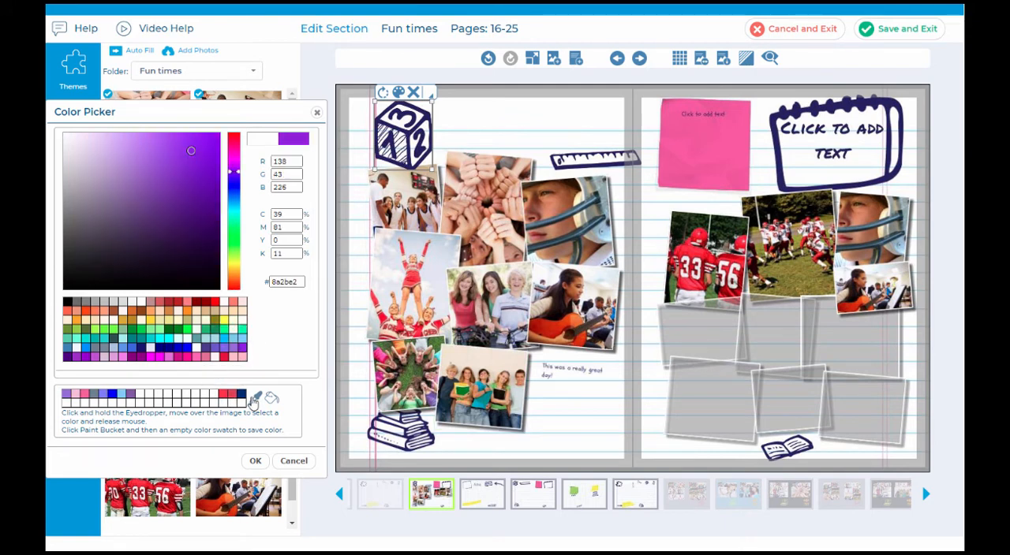
left_click(255, 461)
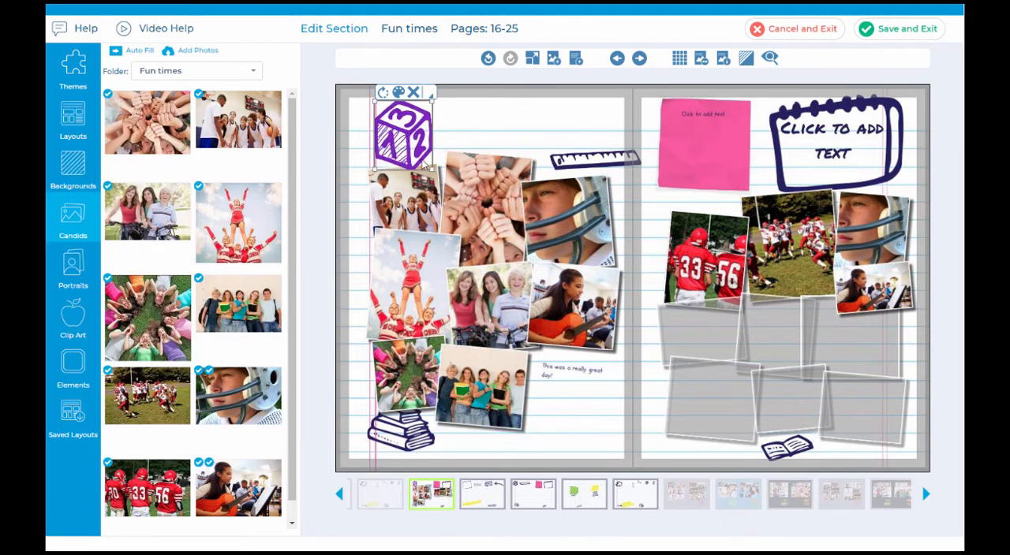
left_click_drag(424, 128, 404, 154)
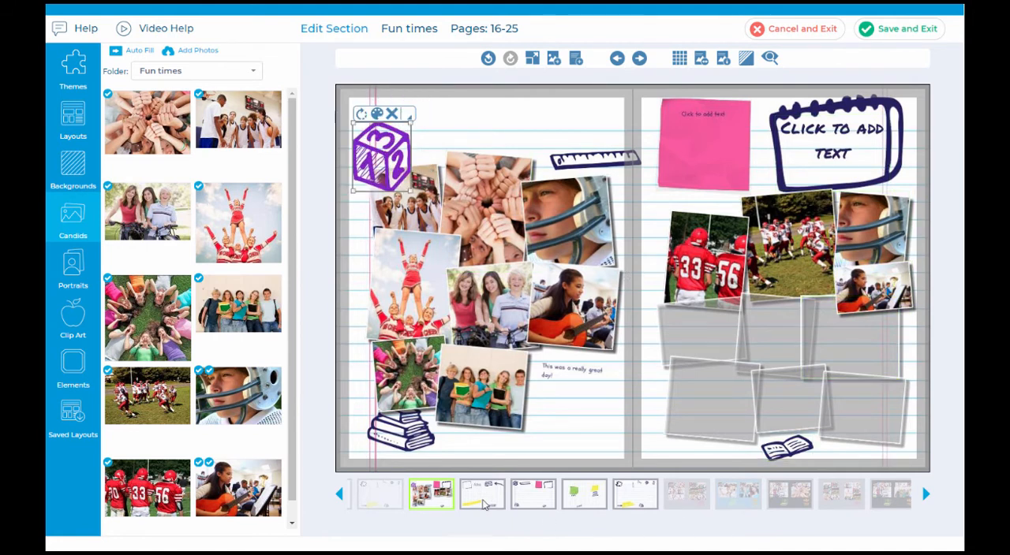
Step: Adjust the layering of the stack of books drawing on the left page and shift it slightly to the left
left_click(408, 434)
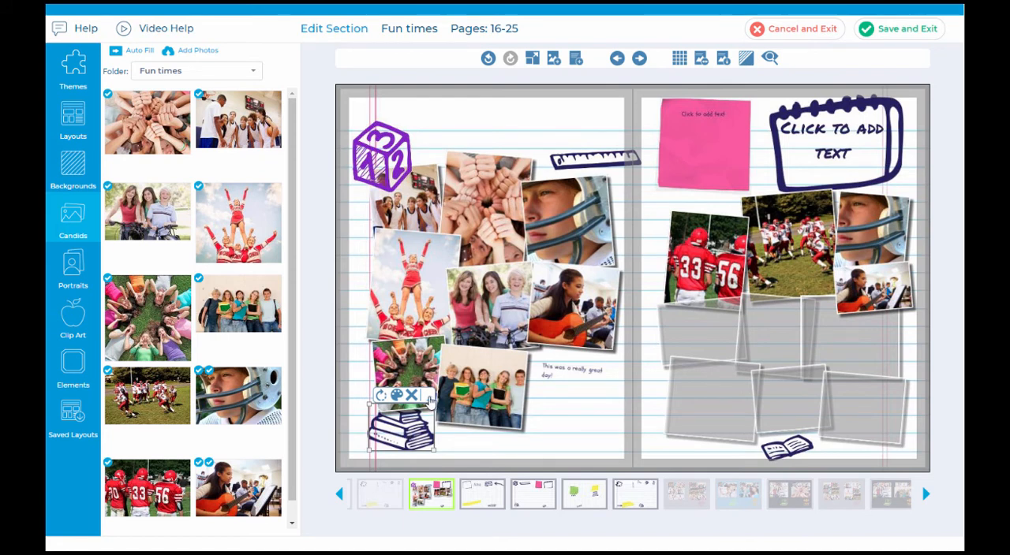
right_click(420, 403)
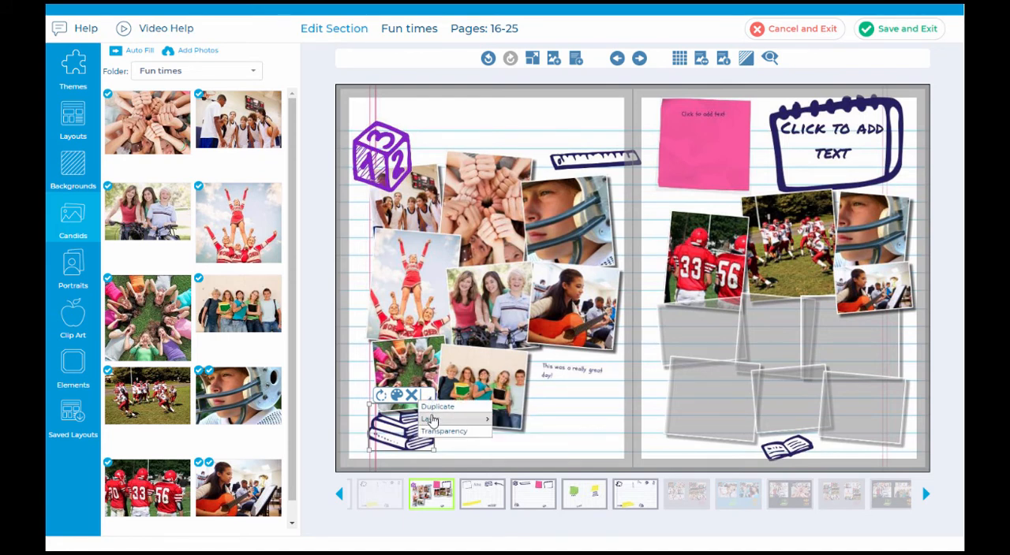
mouse_move(441, 421)
left_click(552, 438)
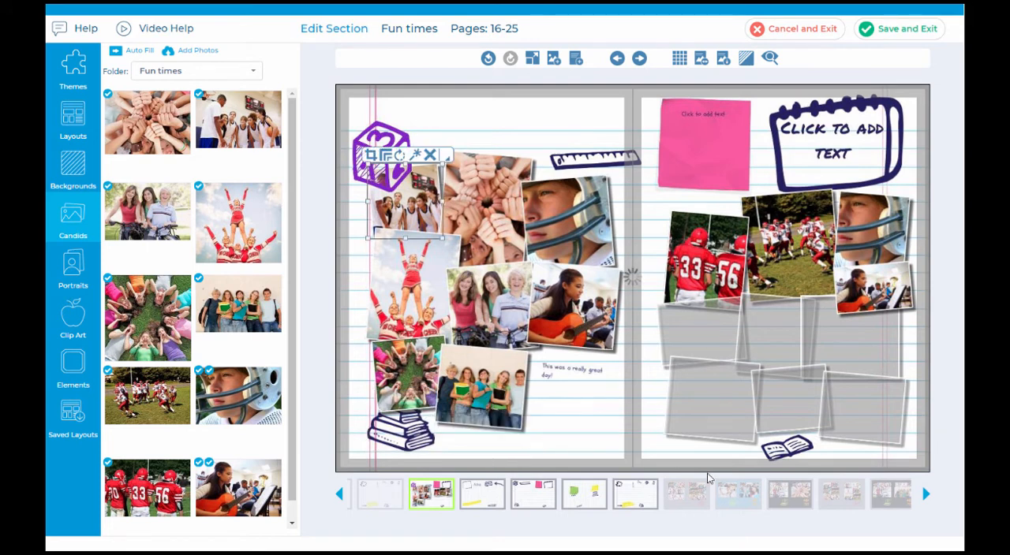
left_click(420, 446)
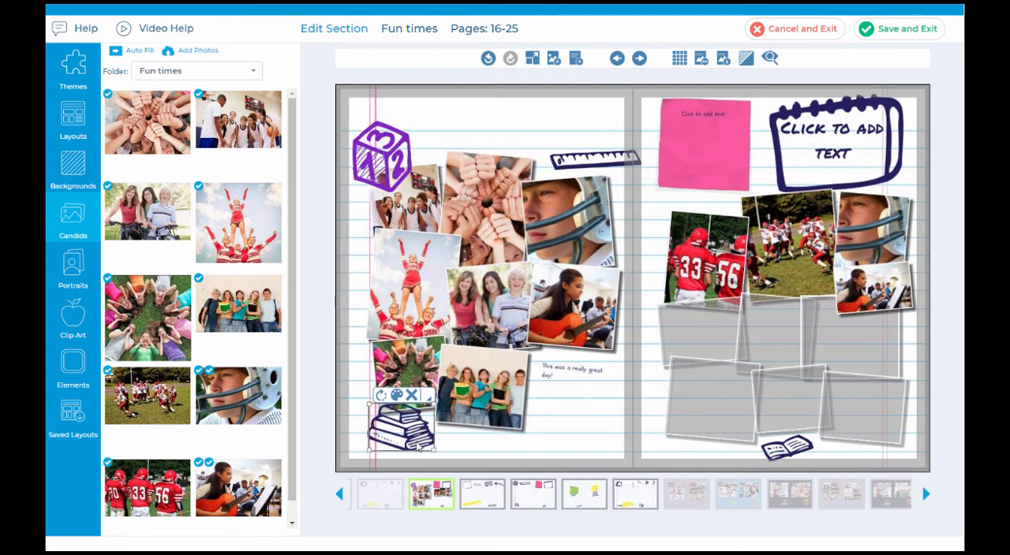
left_click_drag(418, 447, 414, 446)
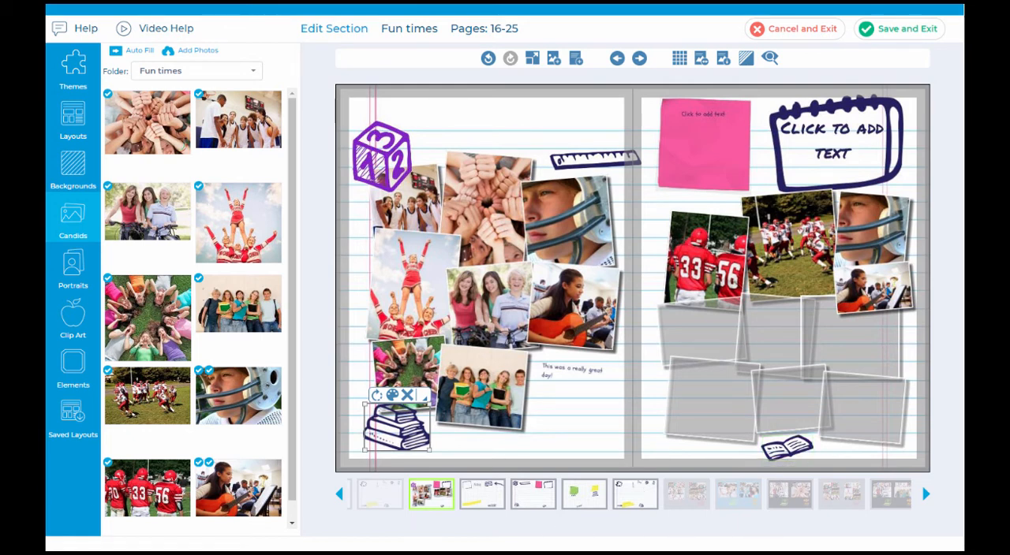
Step: Add the alarm clock element from the Back to School folder over the lower group photo on the left page
left_click(75, 364)
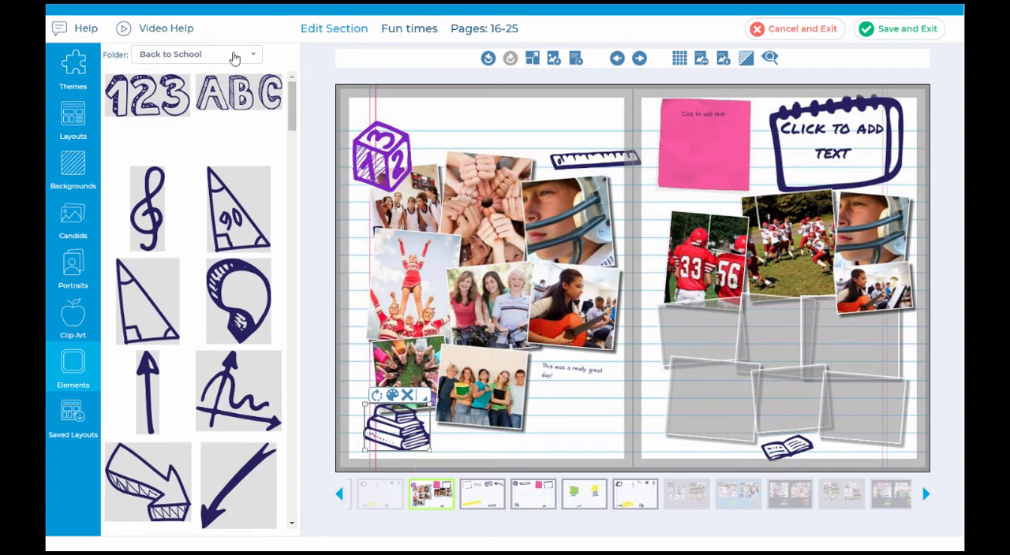
left_click_drag(292, 110, 306, 276)
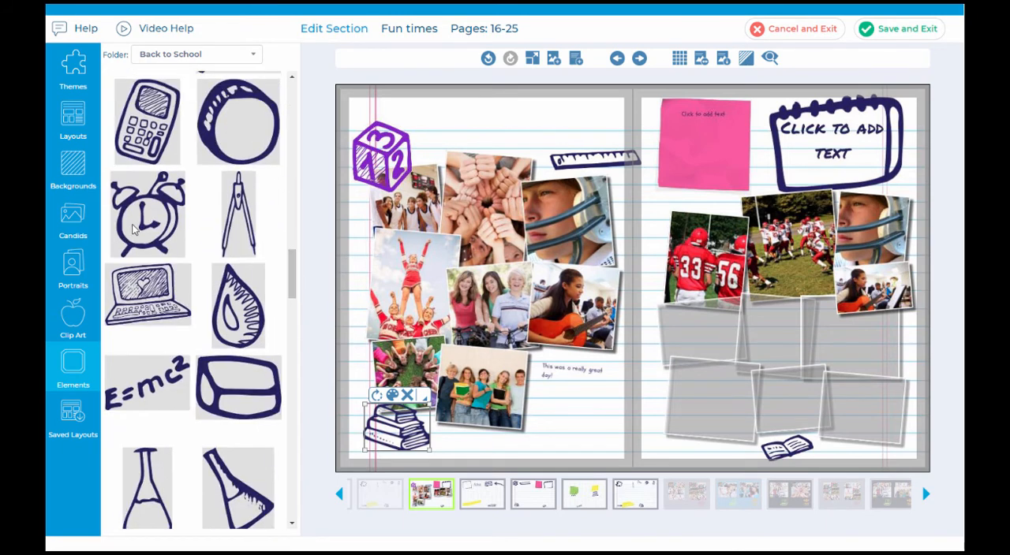
left_click(485, 411)
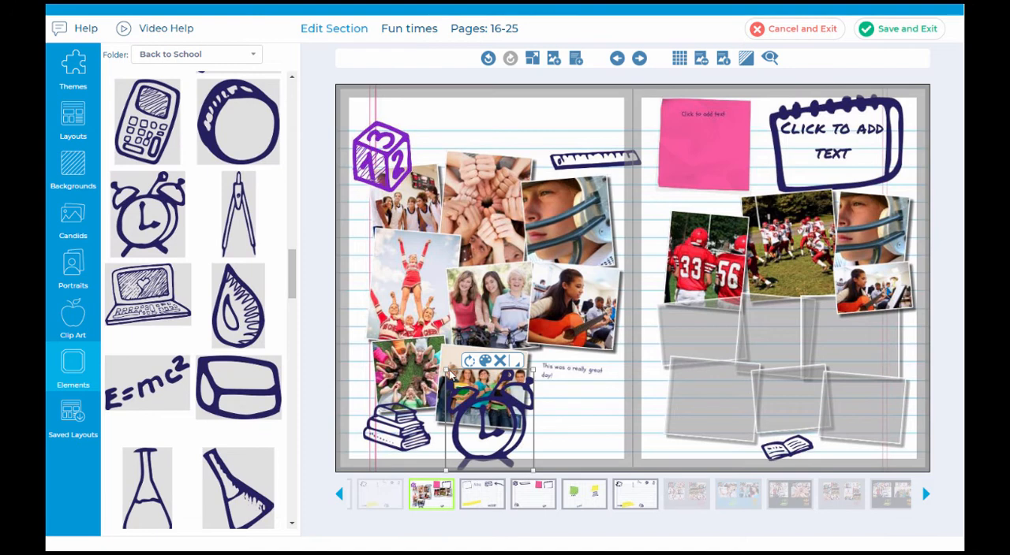
Step: Shrink the alarm clock and place it below the caption on the left page, and delete the stack of books drawing
left_click_drag(448, 371, 481, 410)
left_click_drag(517, 439, 599, 427)
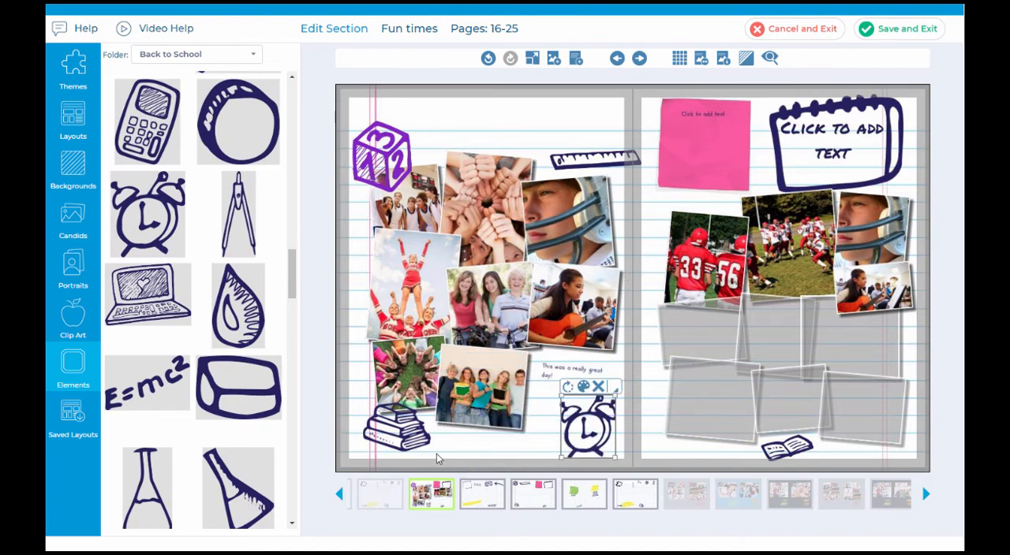
left_click(394, 445)
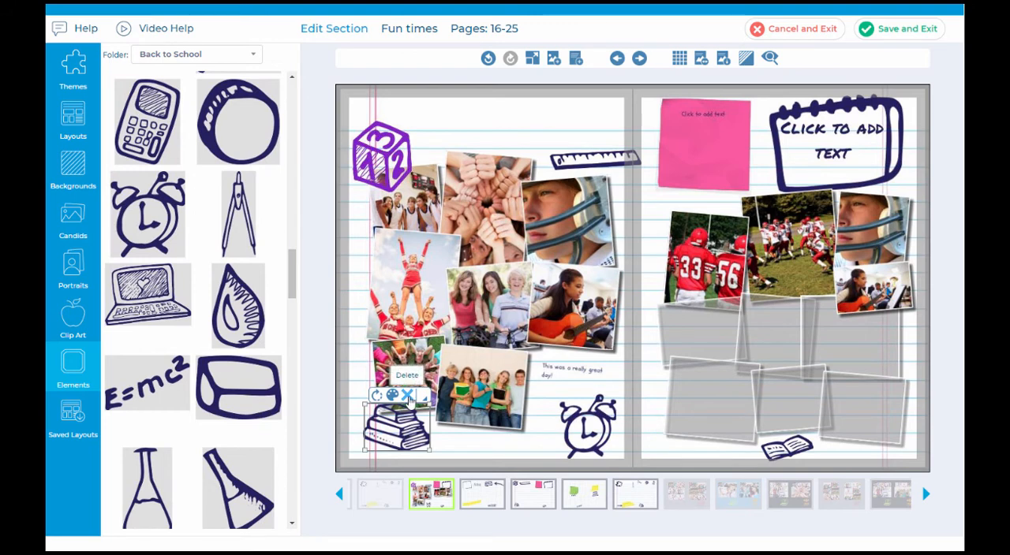
left_click(410, 397)
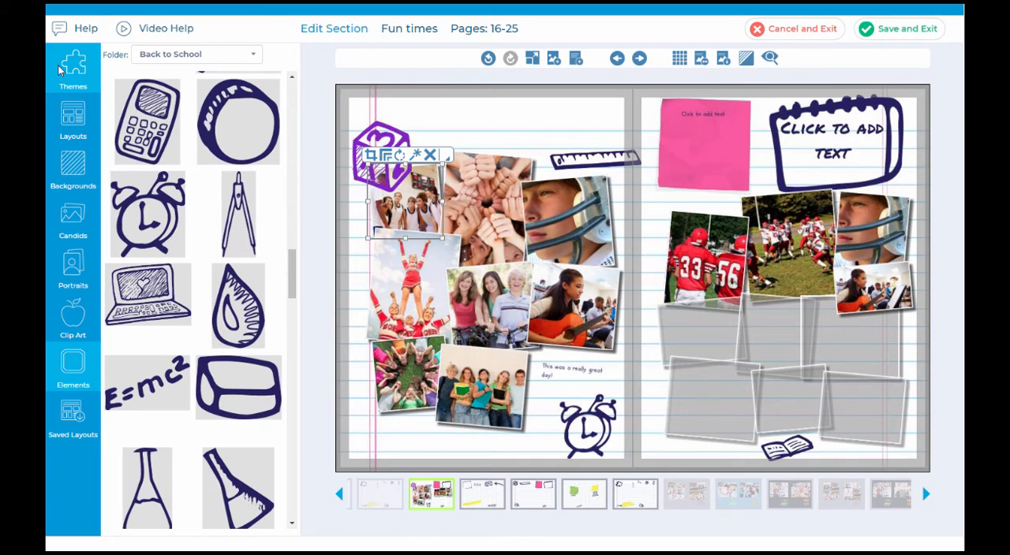
Step: Replace the notepad's placeholder text on the right page with "Fun Times" and enlarge its font size
left_click(840, 157)
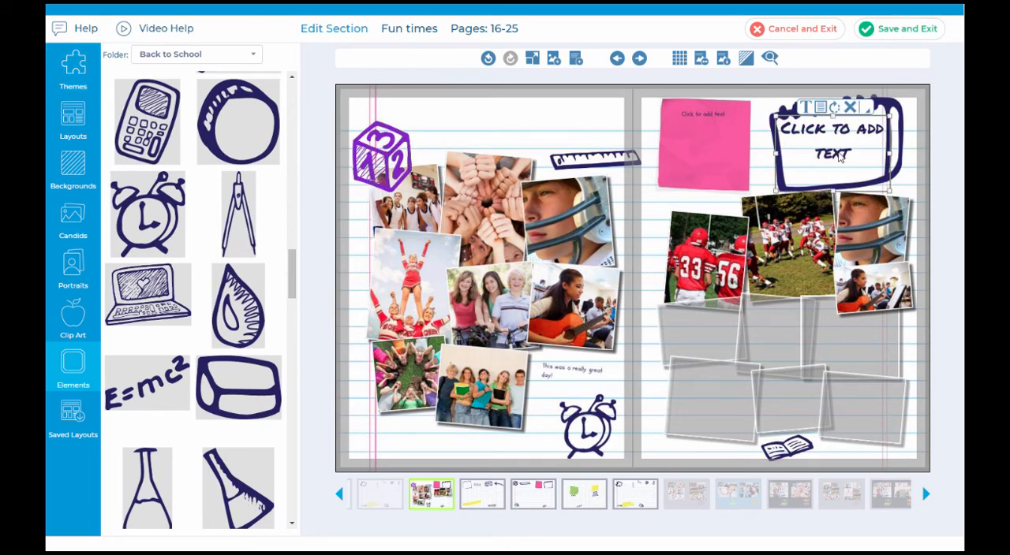
left_click(805, 108)
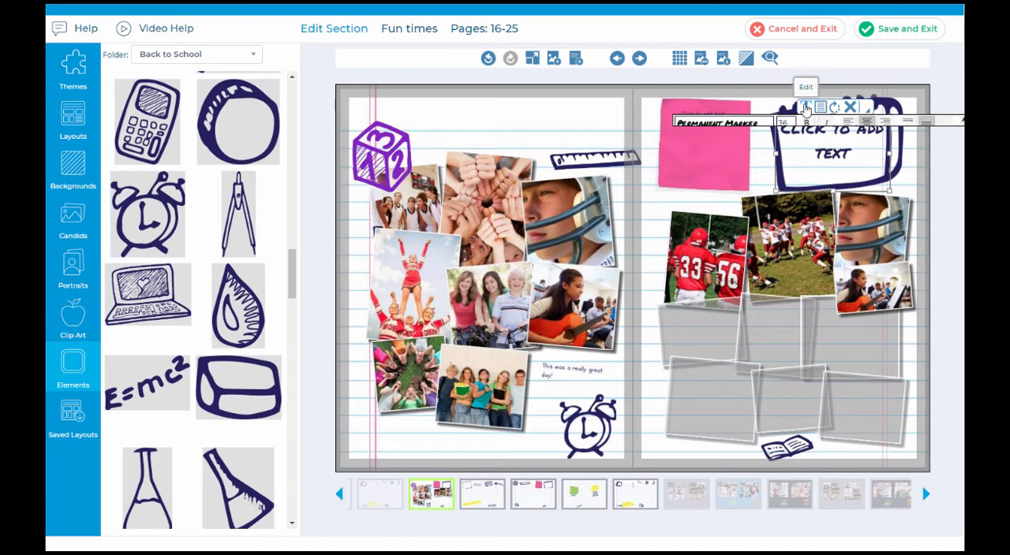
type("Fu")
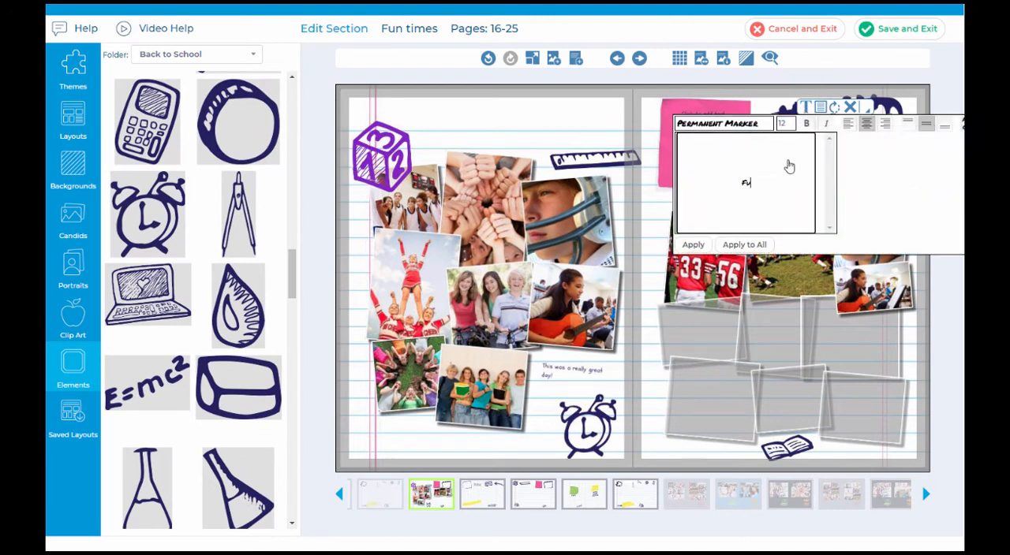
type("n Times")
left_click_drag(765, 185, 701, 187)
left_click(783, 124)
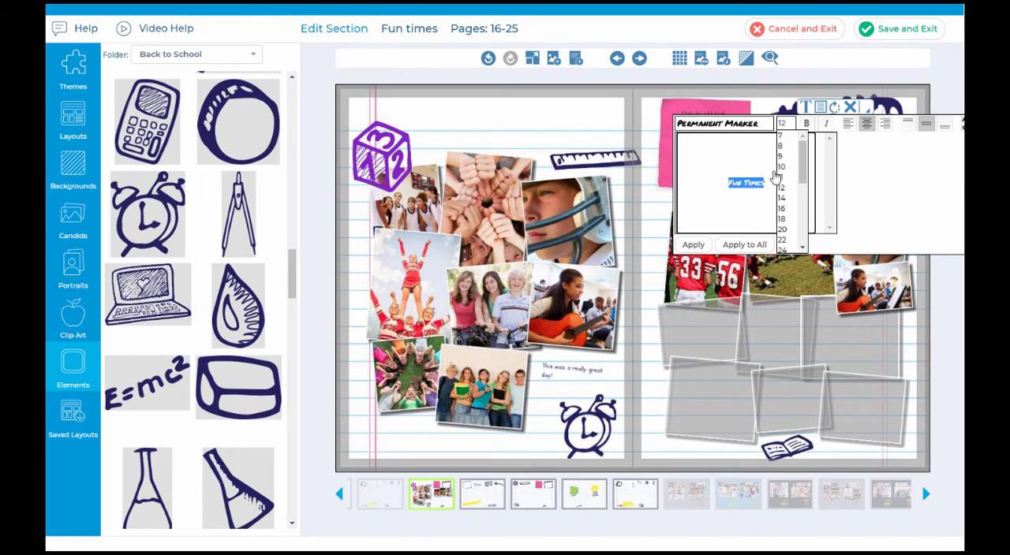
scroll(785, 189, "down", 3)
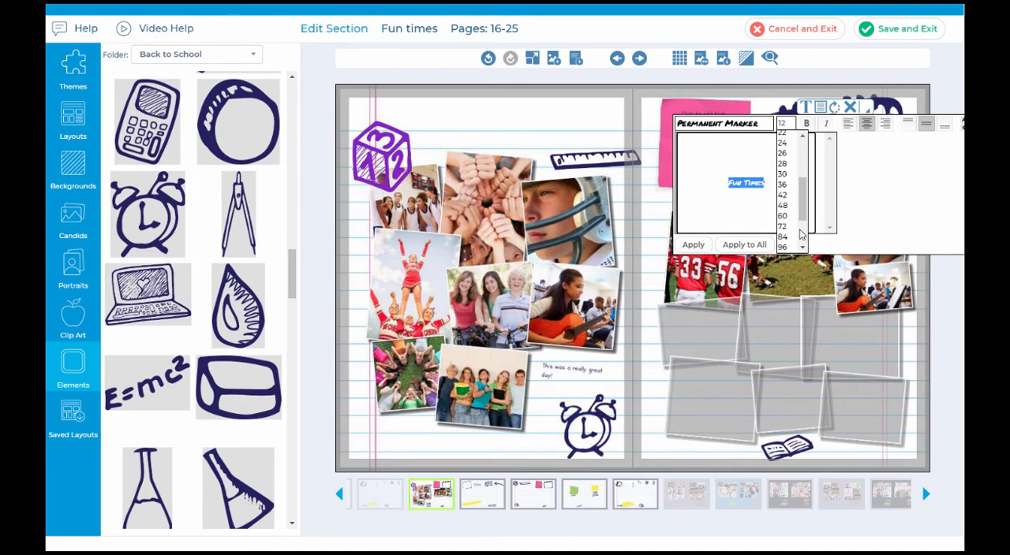
left_click(788, 186)
left_click(693, 244)
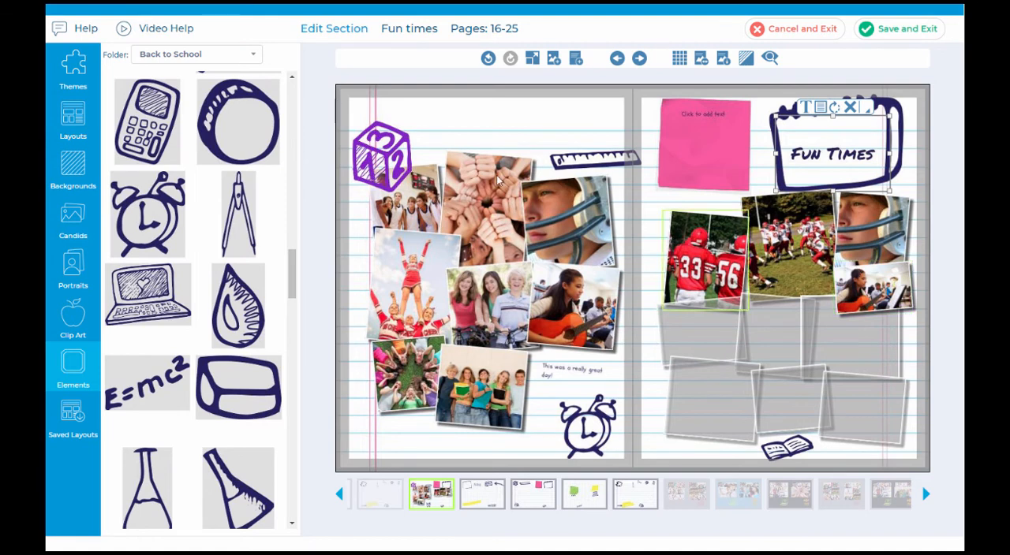
Step: Browse the decorative elements in the Terrazzo and Popular Words folders
left_click(185, 60)
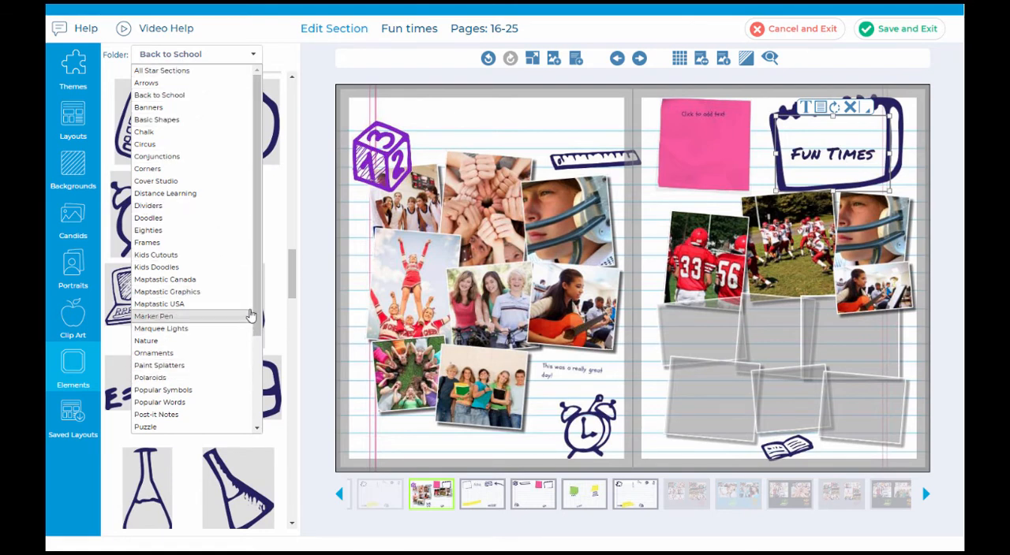
scroll(256, 305, "down", 3)
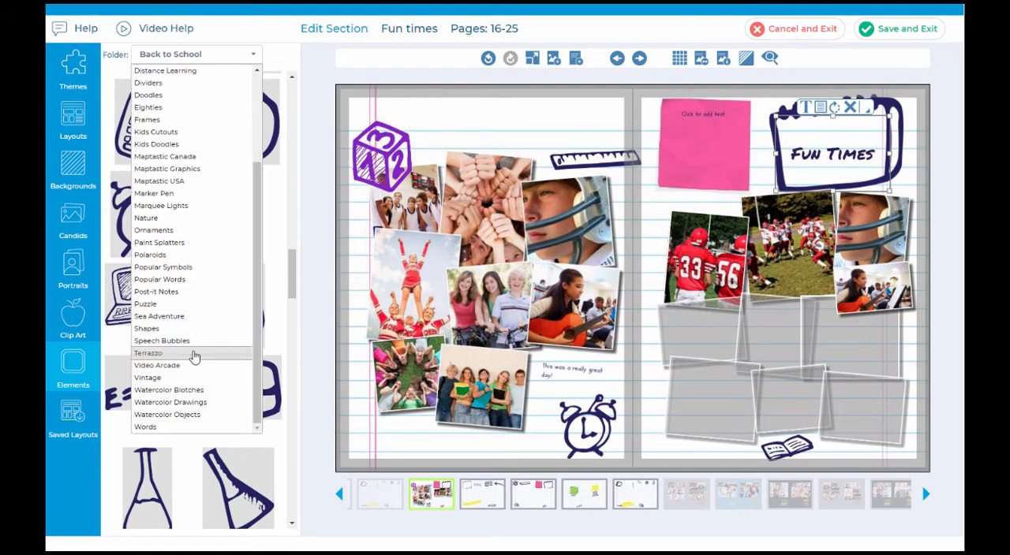
left_click(194, 356)
left_click(225, 55)
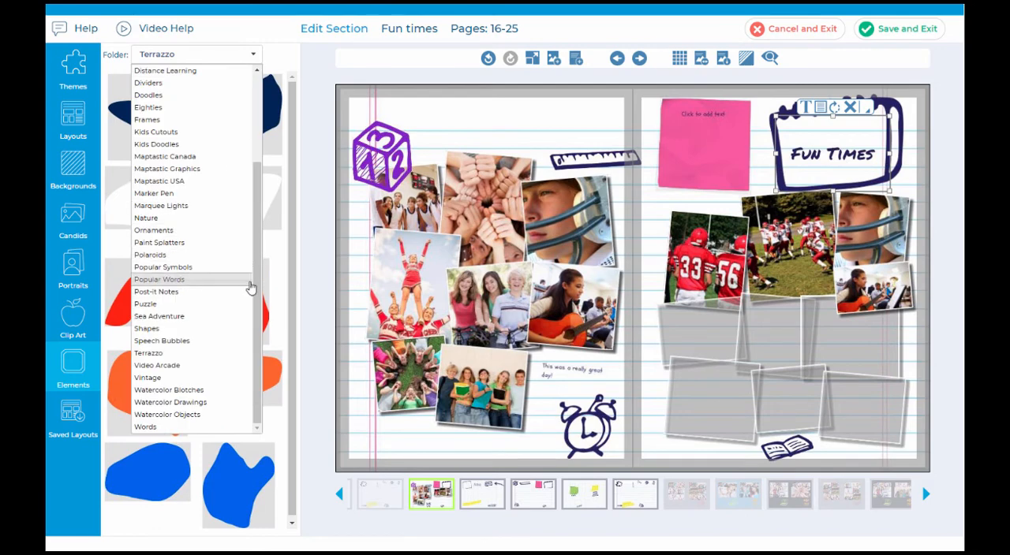
left_click(249, 281)
left_click_drag(293, 220, 341, 160)
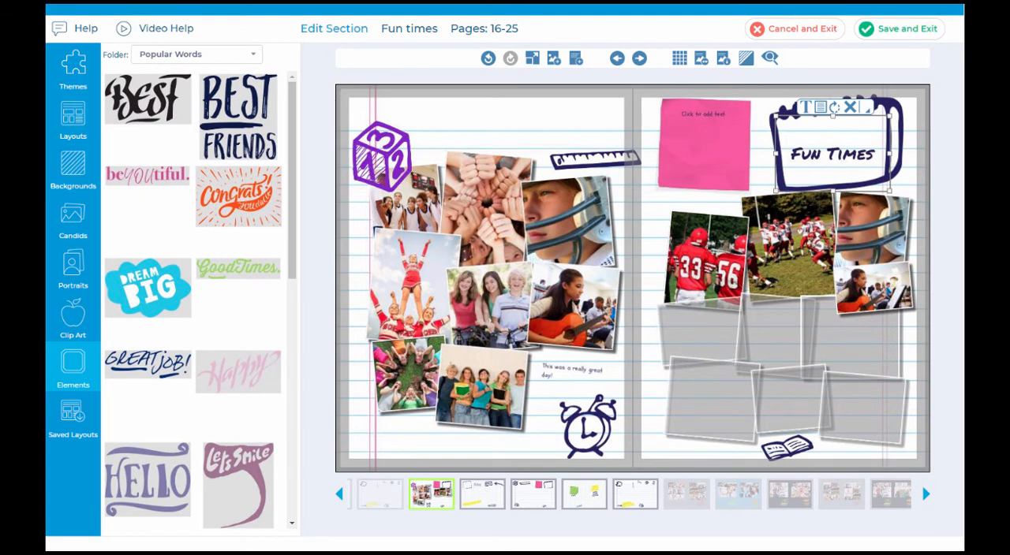
Step: Browse the page layouts in the Bleeds B and Editorial A categories
left_click(75, 119)
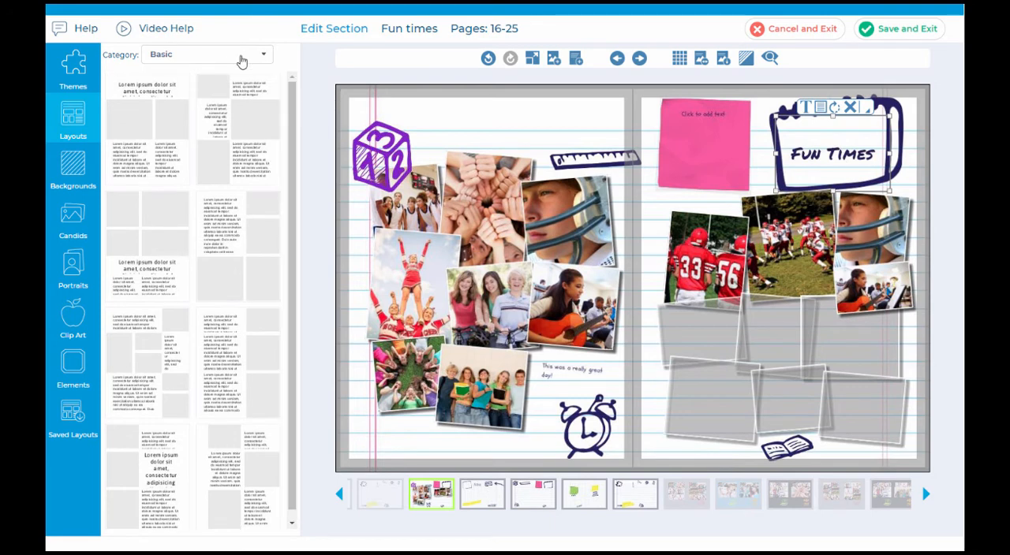
left_click(241, 62)
left_click(214, 97)
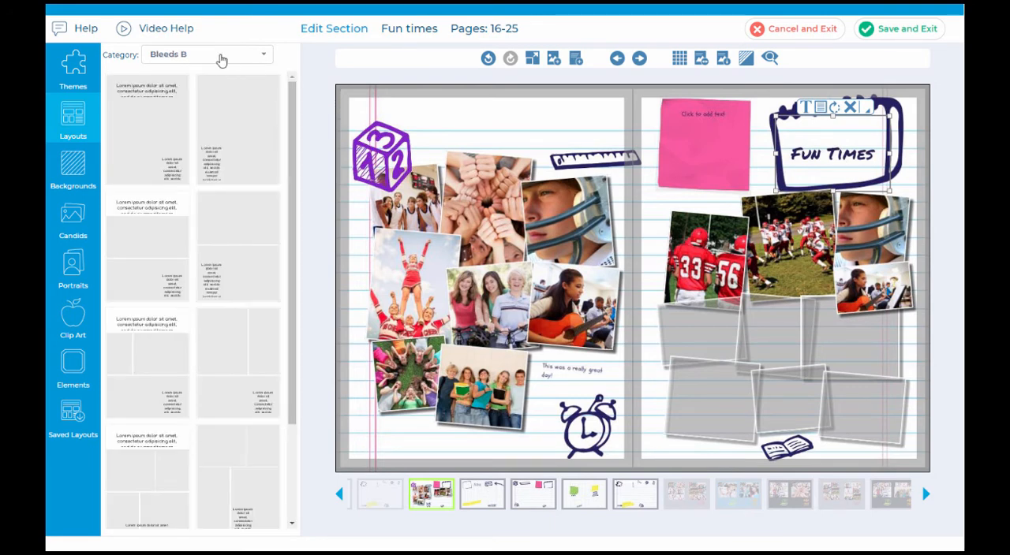
left_click(222, 61)
left_click(192, 150)
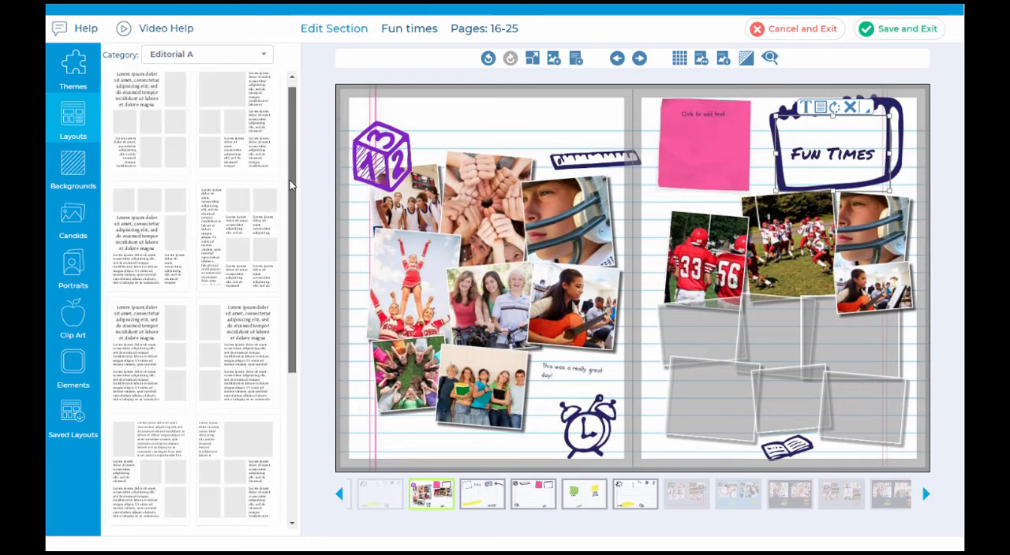
Step: Apply a Basic layout with five photos and several text areas to the left page
left_click(205, 61)
left_click(207, 72)
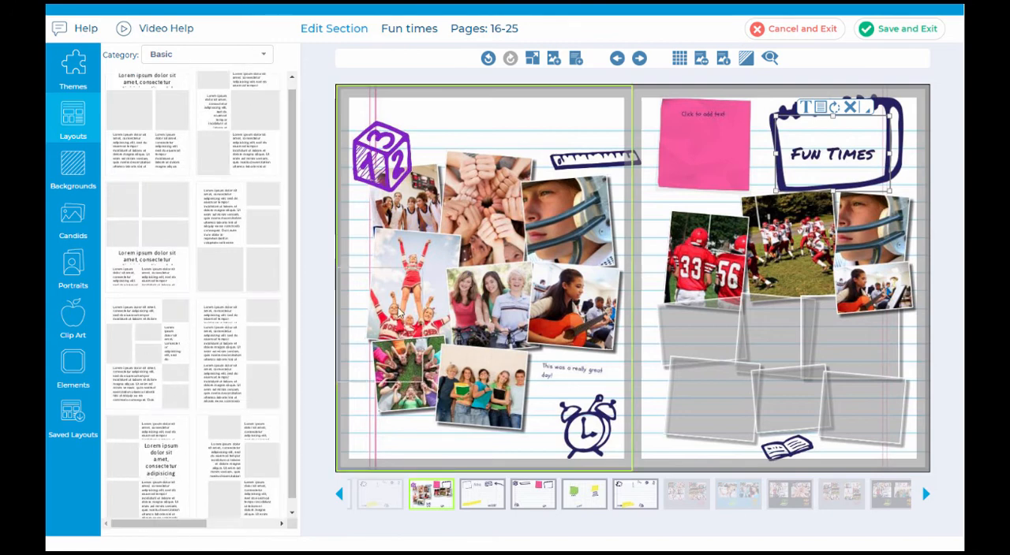
left_click_drag(398, 313, 404, 322)
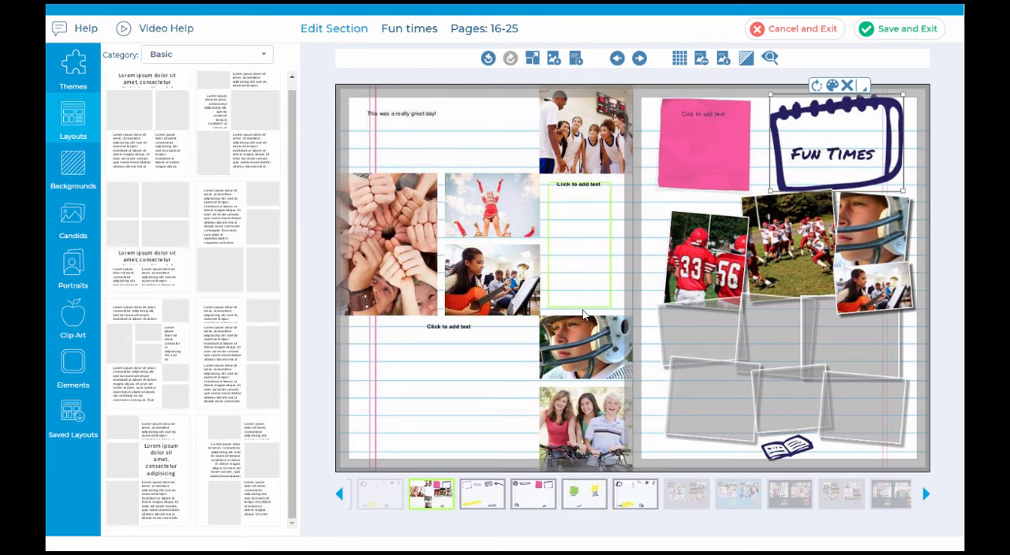
Step: Delete the large frame with the joined hands photo from the left page
left_click(378, 234)
left_click(428, 167)
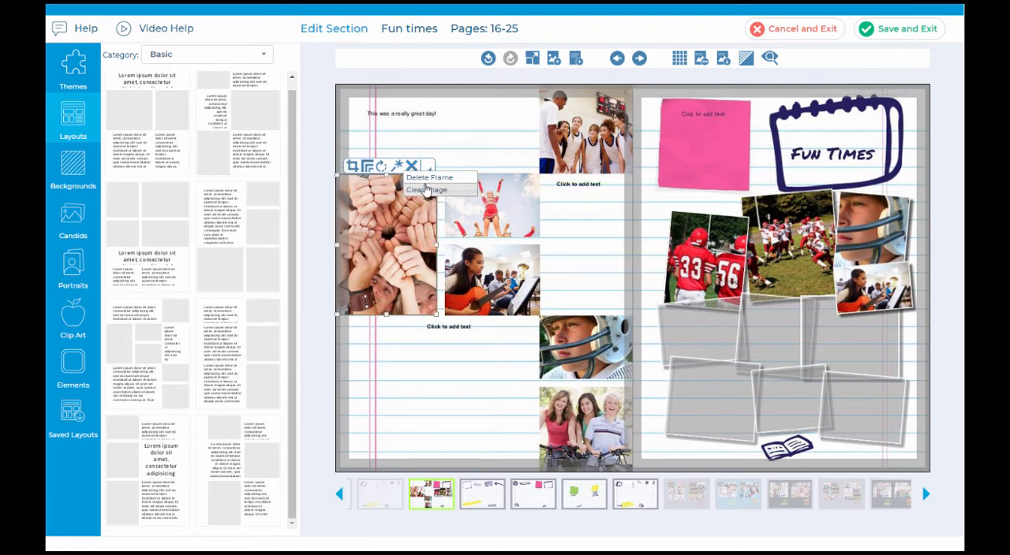
left_click(429, 179)
Step: Move the cheerleader photo to the left margin, make it taller, and shift the guitar player photo up beside it
left_click(514, 218)
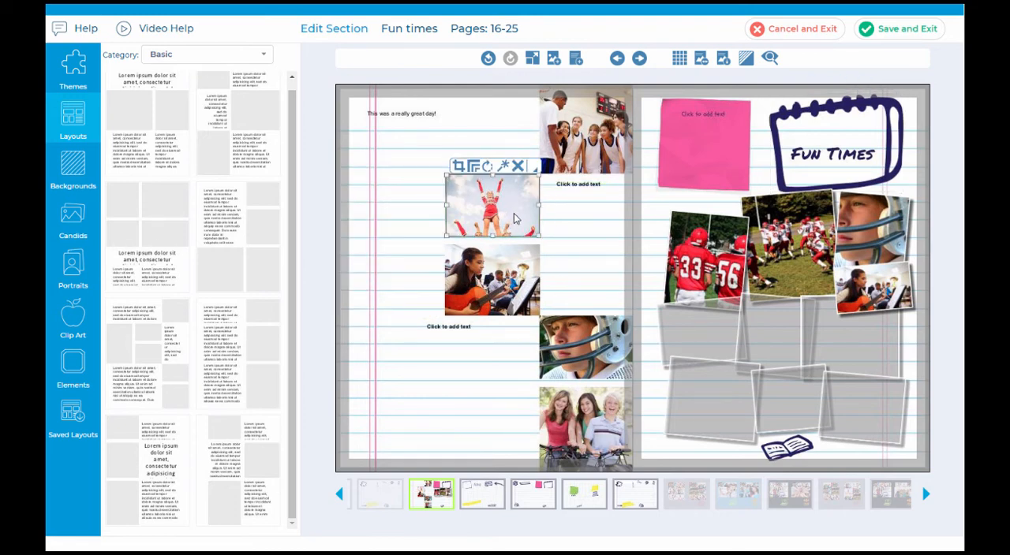
left_click_drag(514, 218, 391, 349)
left_click(492, 292)
left_click_drag(493, 292, 483, 262)
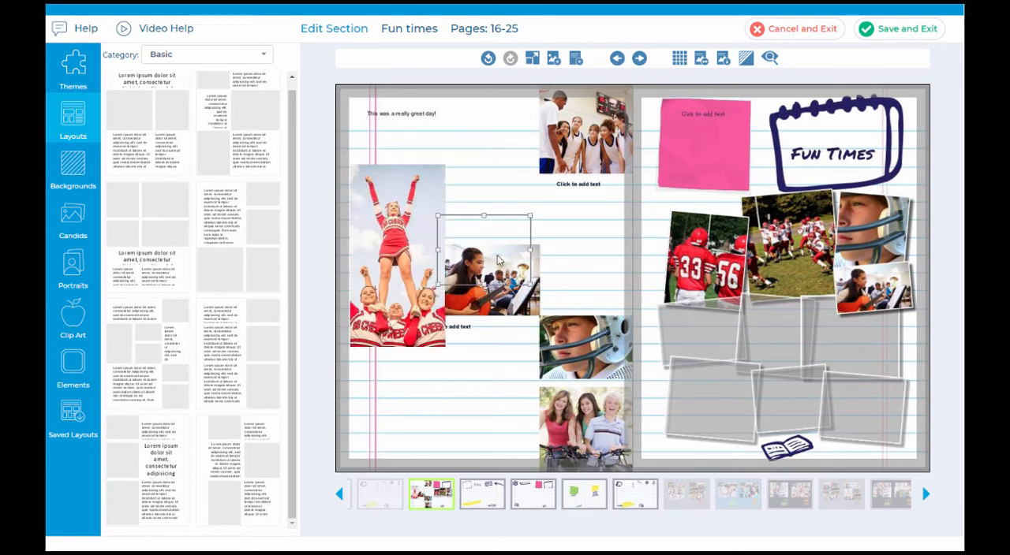
Step: Show the page grid and set its spacing to 1/2
left_click(679, 61)
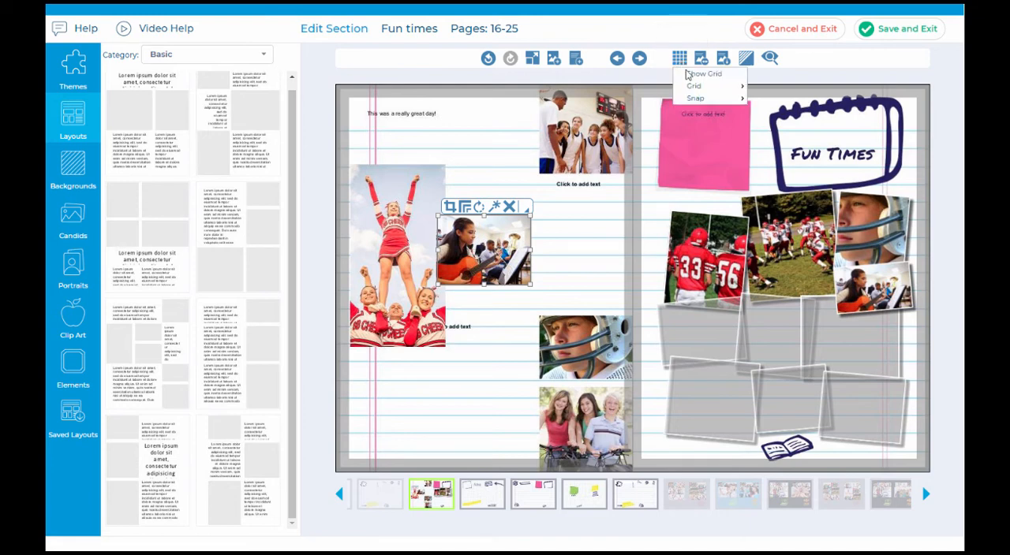
left_click(705, 75)
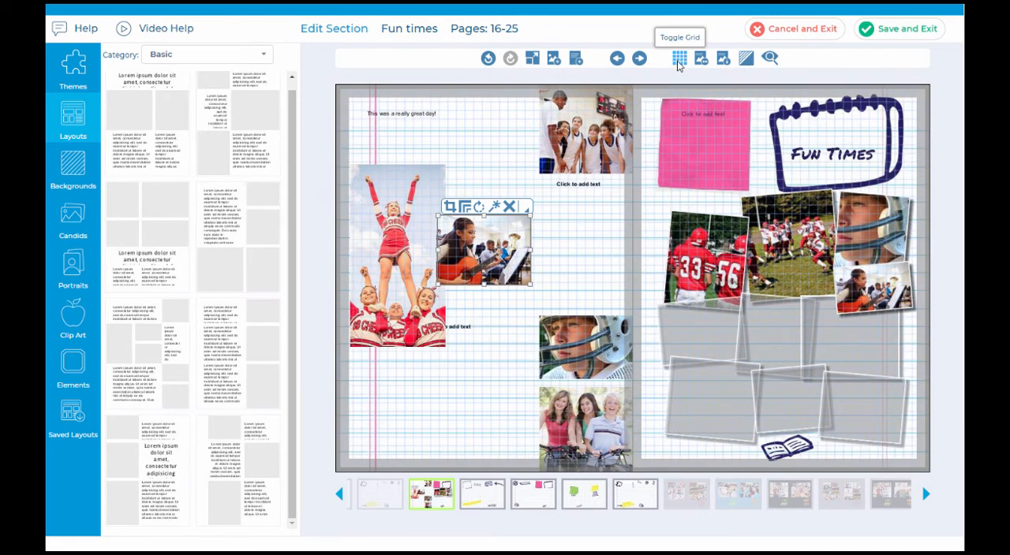
left_click(679, 59)
mouse_move(696, 89)
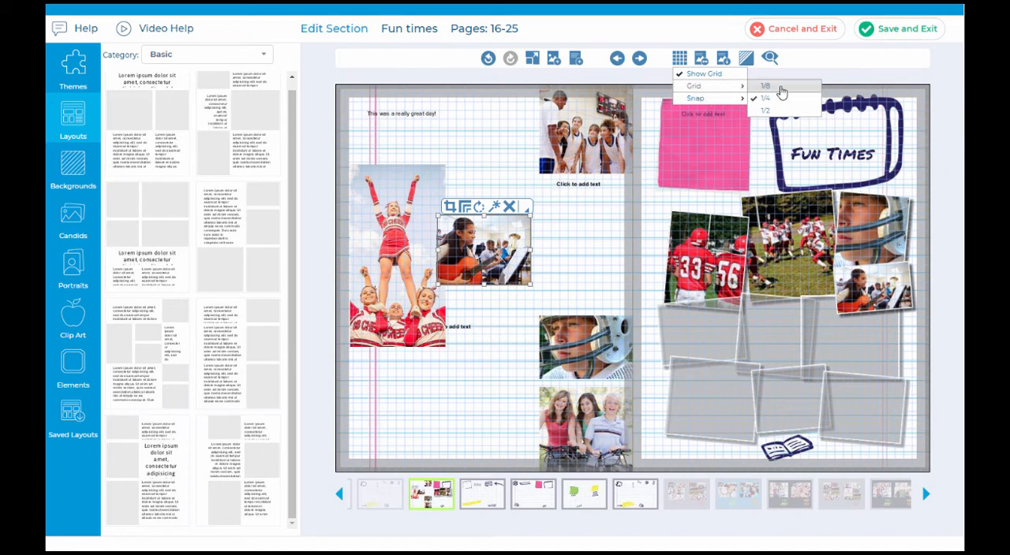
left_click(778, 113)
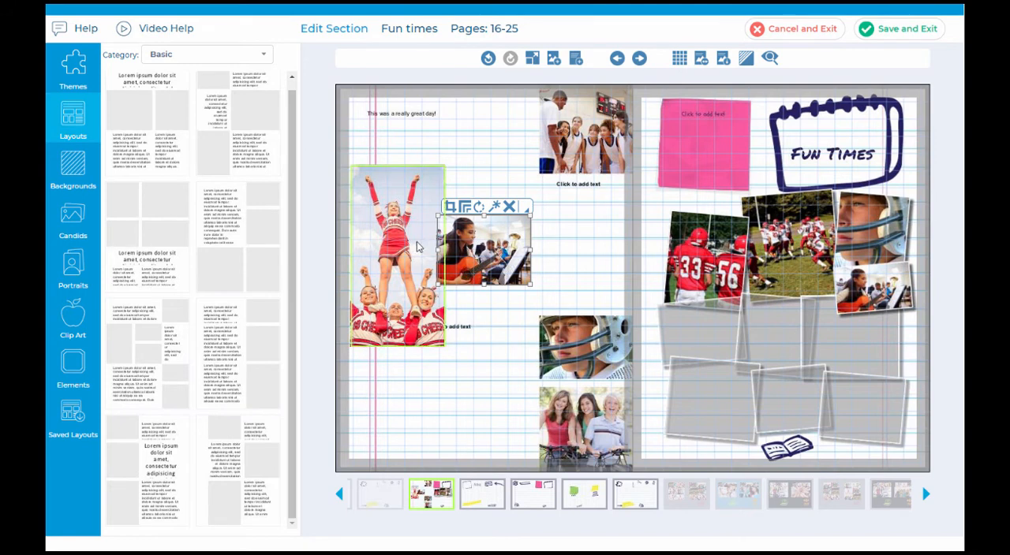
Step: Enlarge the guitar player photo, then shrink the lower text box and place it beneath the cheerleader photo
left_click_drag(489, 256, 570, 301)
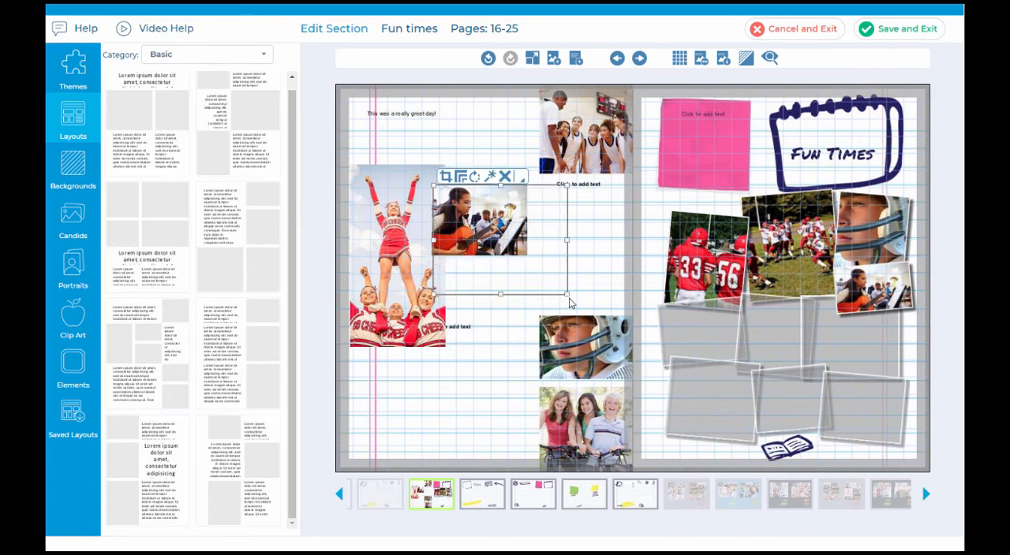
left_click(444, 350)
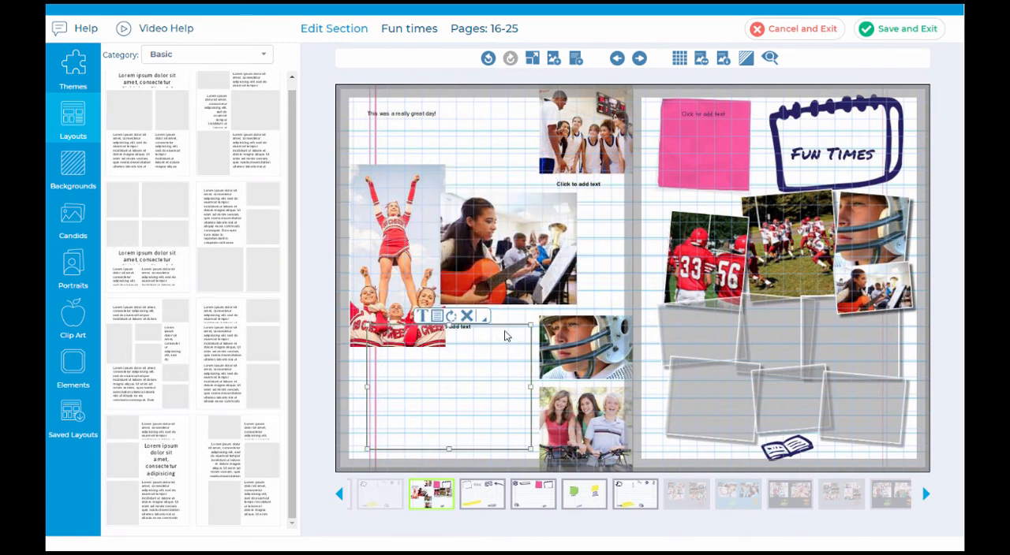
left_click_drag(491, 351, 416, 379)
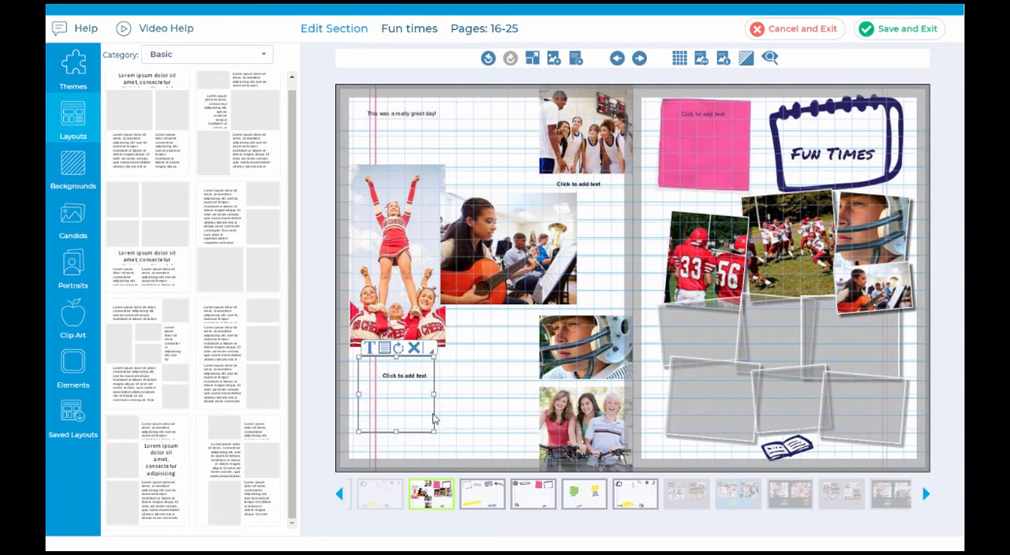
Step: Stack the football helmet and three friends photos below the guitar player photo, shortening the friends photo to fit inside the page margin
left_click_drag(576, 355, 487, 354)
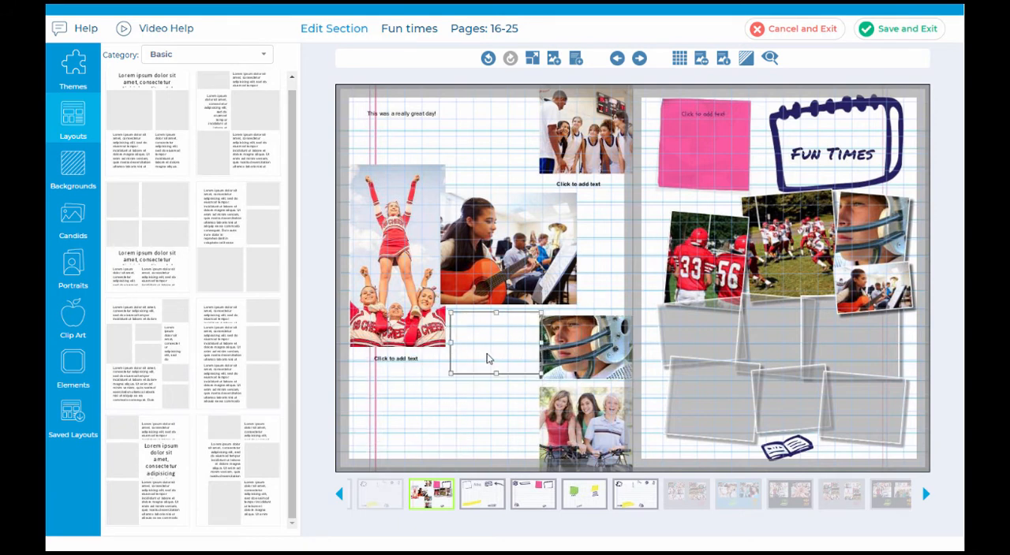
left_click(582, 412)
left_click_drag(599, 416, 509, 413)
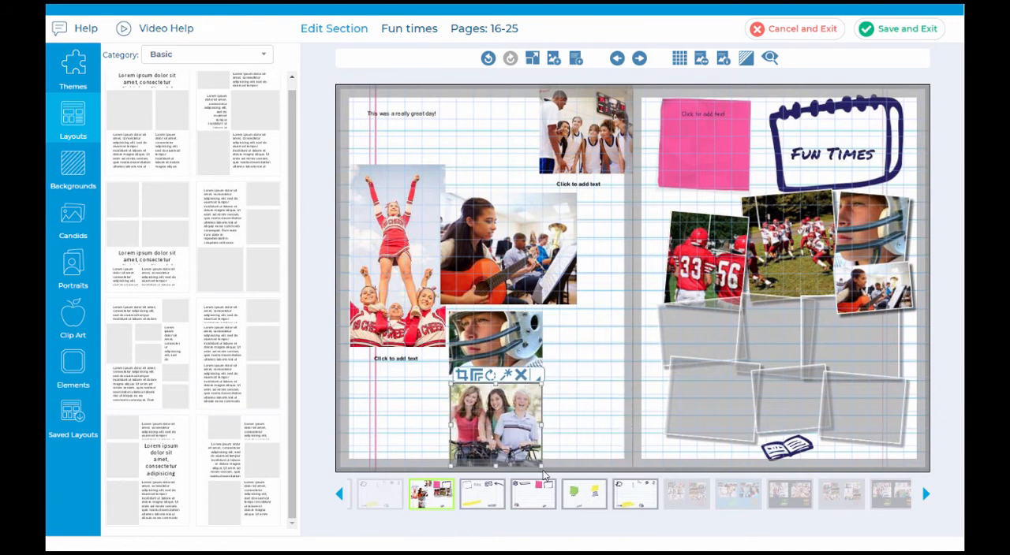
left_click_drag(543, 467, 544, 452)
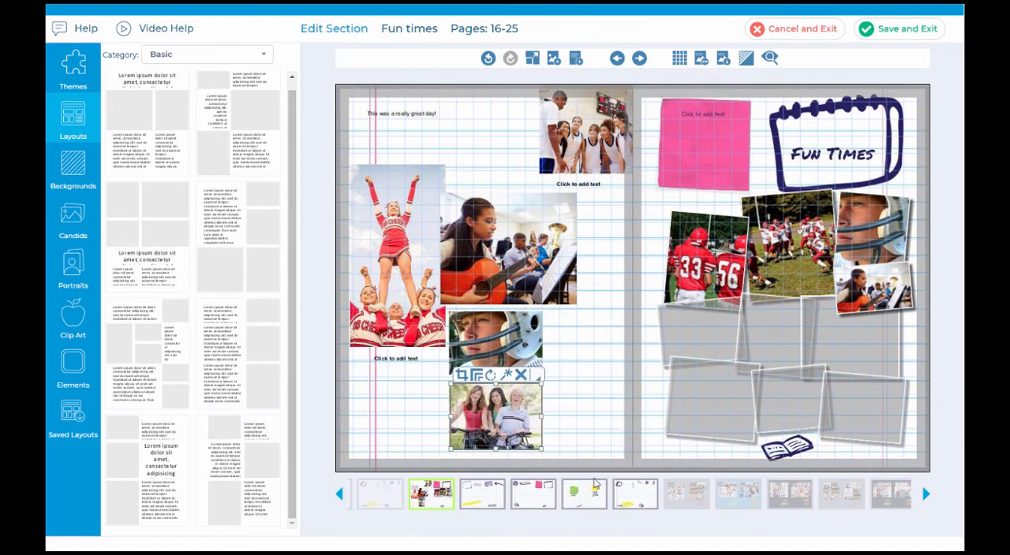
Step: Shorten the basketball team photo and place it above the guitar player photo, and fit a shortened text box in the left page's upper-right corner
left_click(582, 147)
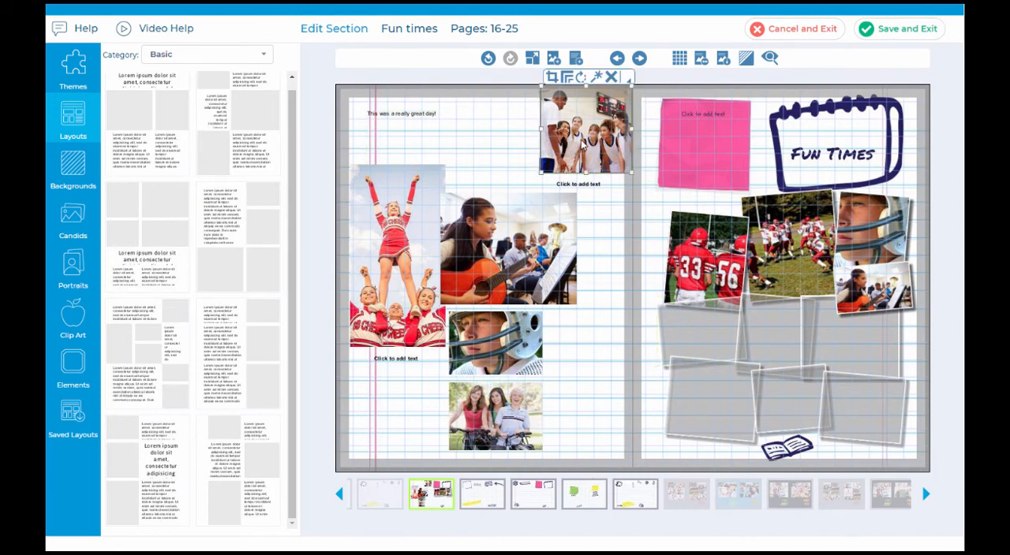
left_click_drag(581, 147, 498, 209)
left_click(592, 190)
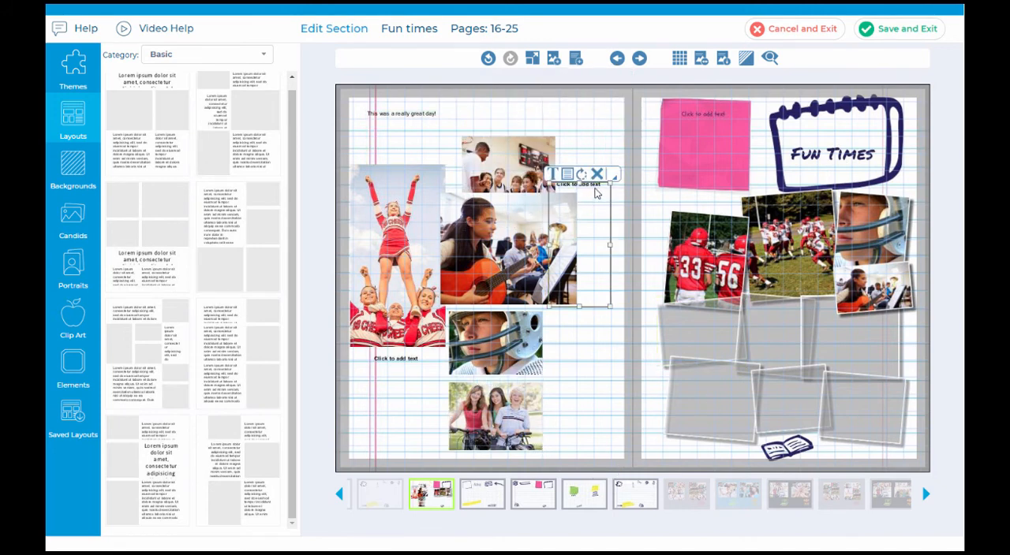
left_click_drag(582, 242, 597, 167)
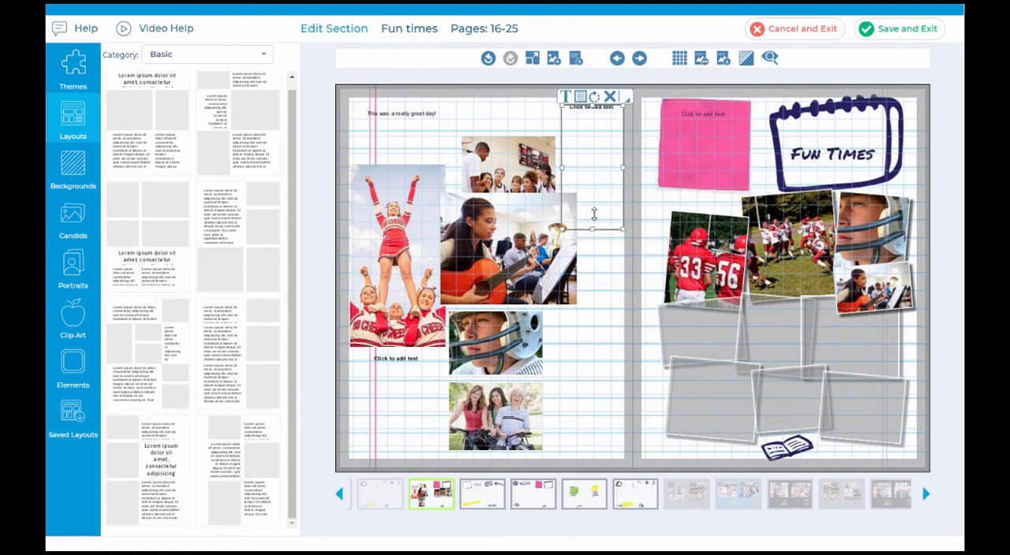
left_click_drag(594, 214, 597, 190)
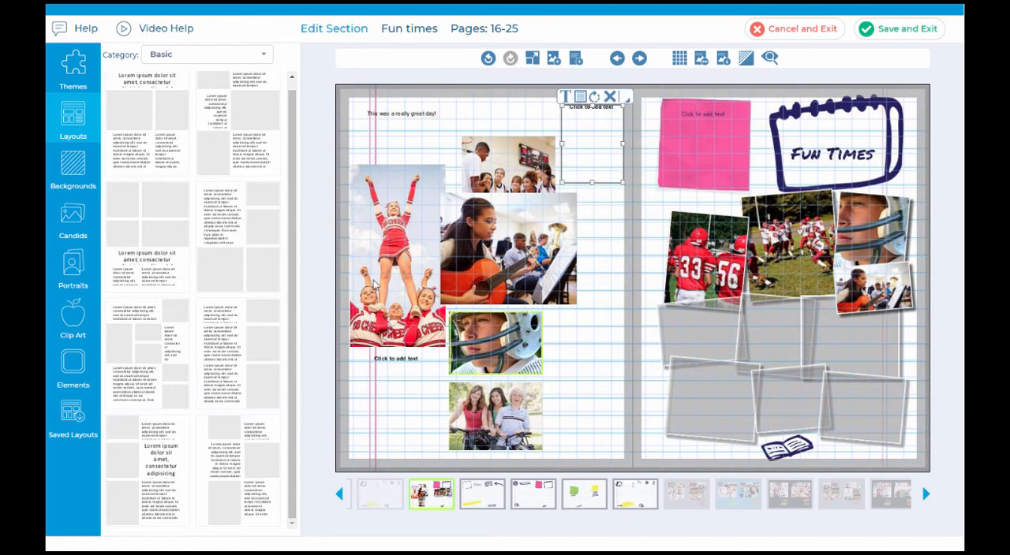
Step: Add the husky head clip art from the Huskies logo folder to the left page's lower-right corner, beside the three friends photo
left_click(76, 319)
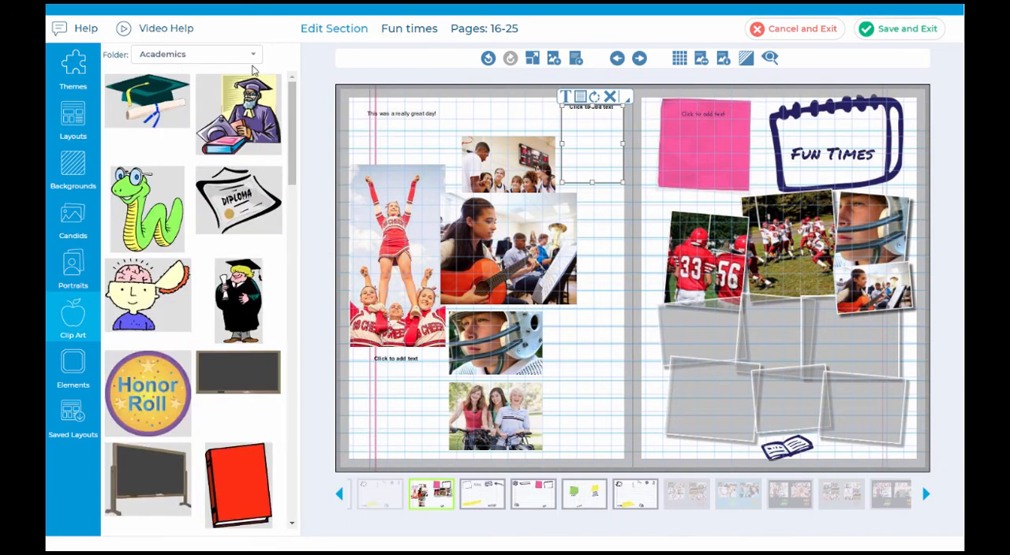
left_click(243, 58)
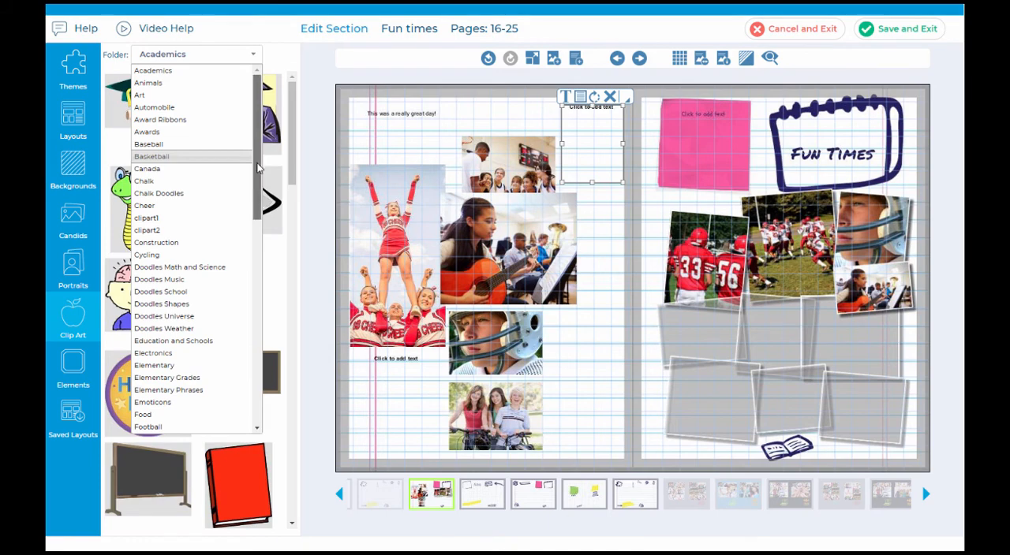
mouse_move(257, 168)
left_mouse_down()
mouse_move(243, 268)
mouse_move(258, 162)
left_mouse_up()
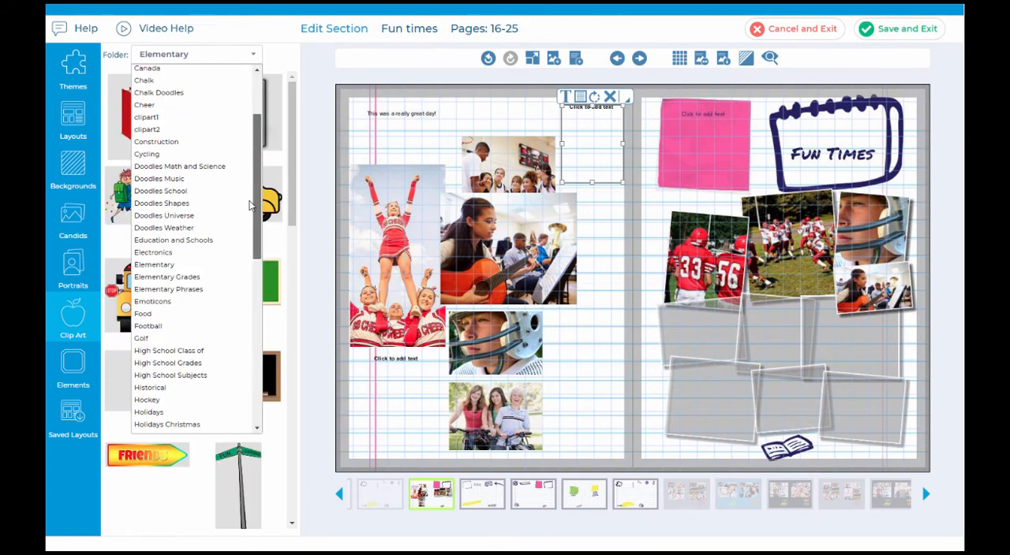
left_click_drag(251, 205, 249, 216)
scroll(234, 310, "down", 8)
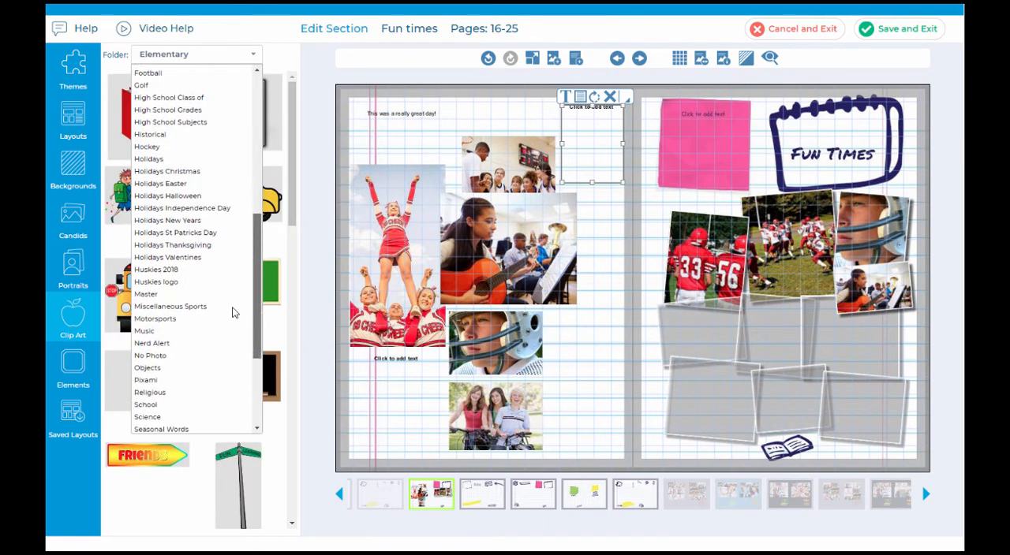
left_click(158, 200)
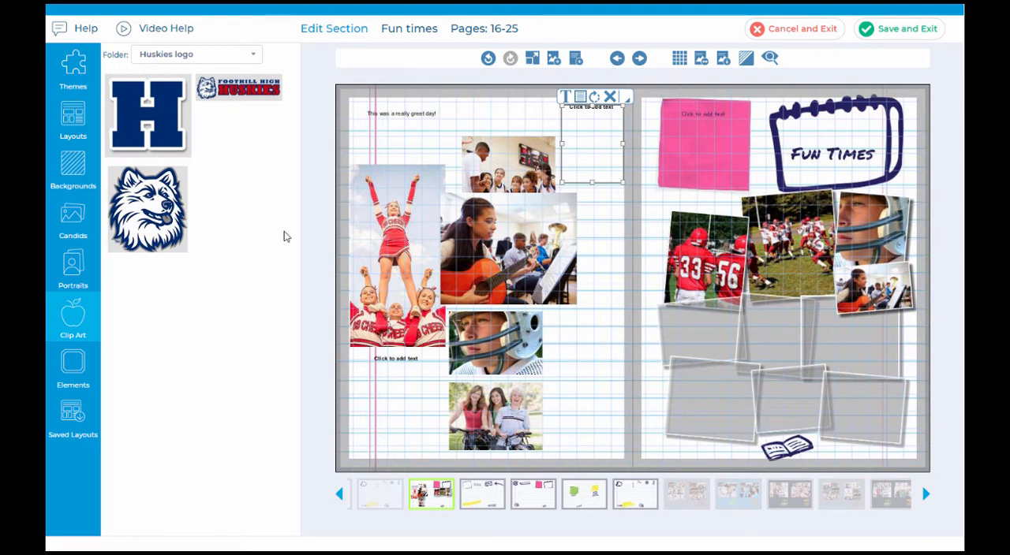
left_click_drag(147, 209, 592, 372)
left_click_drag(643, 321, 592, 395)
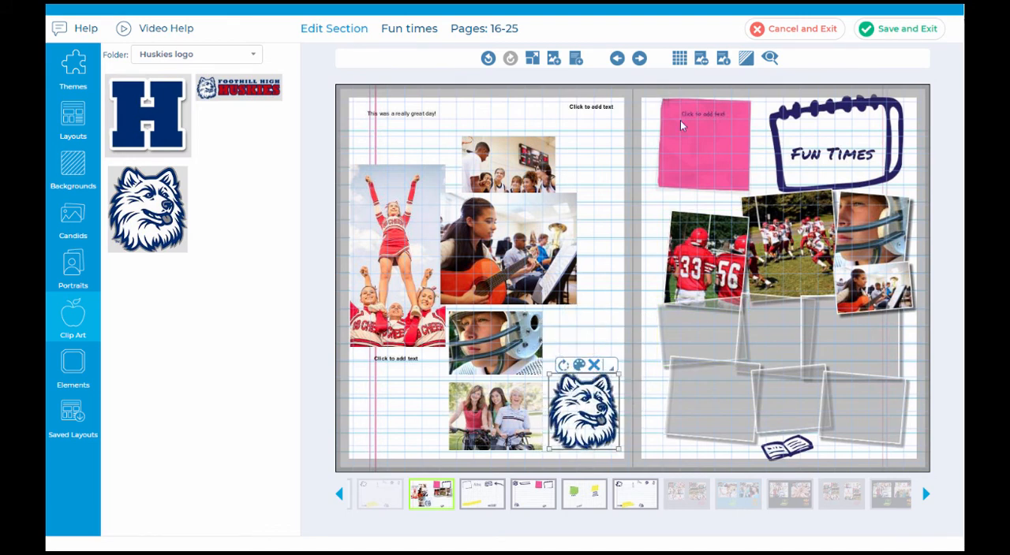
Step: Bring the basketball team photo in front of the guitar player photo and move it up until they no longer overlap
left_click(523, 187)
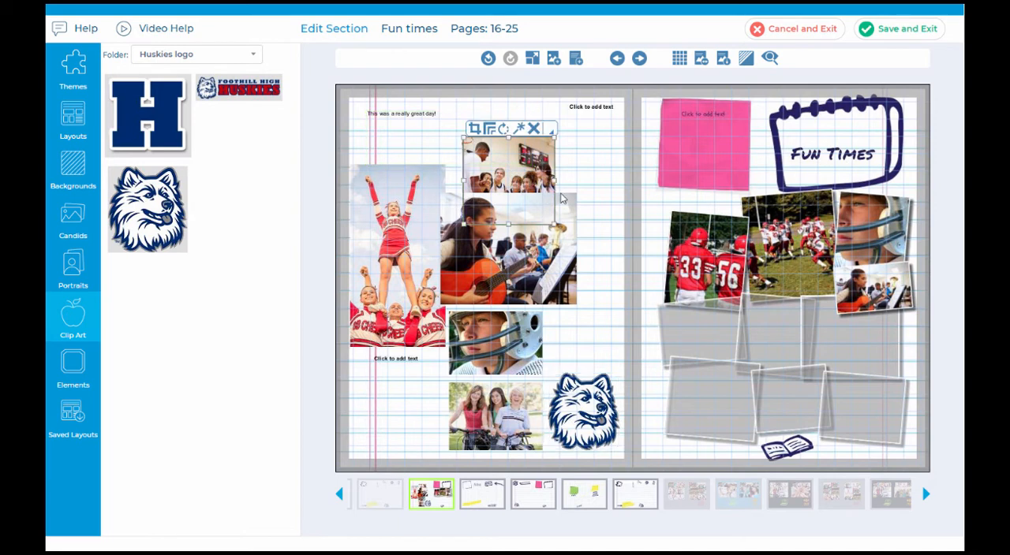
left_click(552, 130)
mouse_move(559, 182)
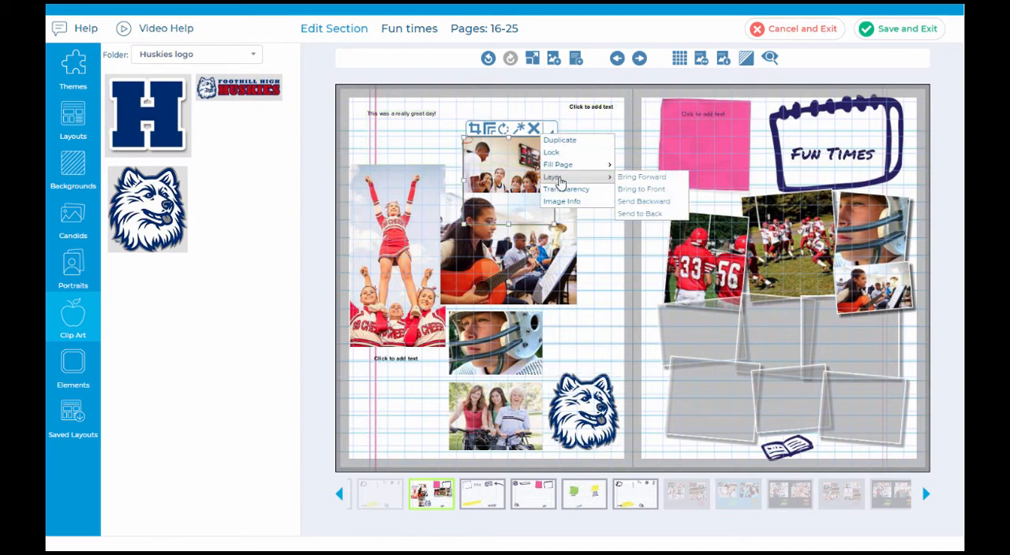
left_click(661, 203)
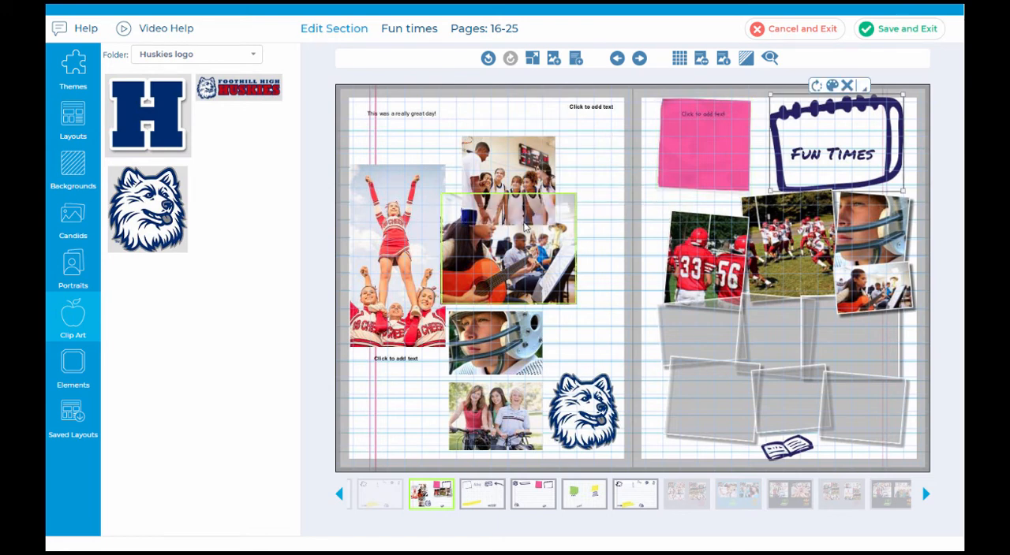
left_click(522, 180)
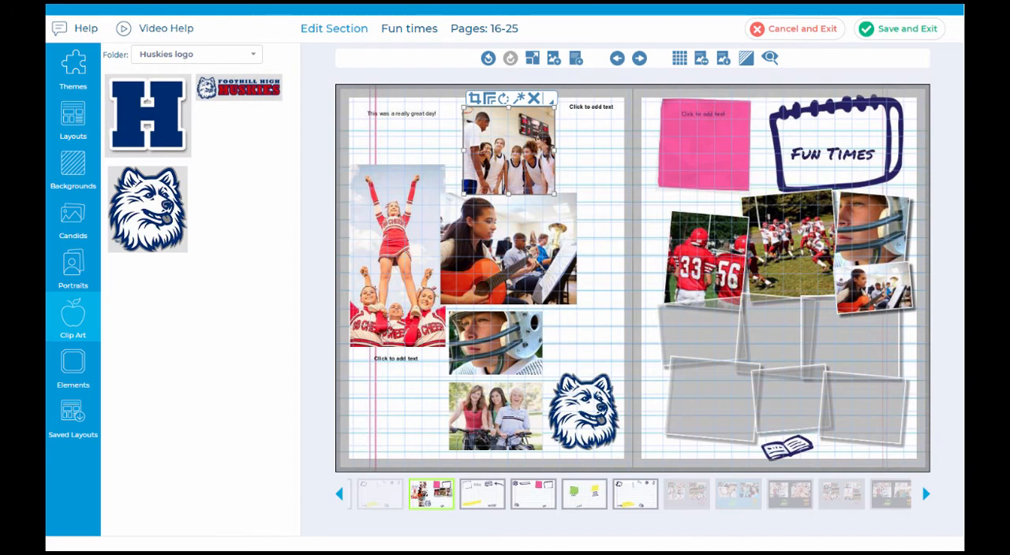
Step: Fill the whole spread with the guitar player photo and send it to the back, accepting the low-resolution warning
left_click(567, 254)
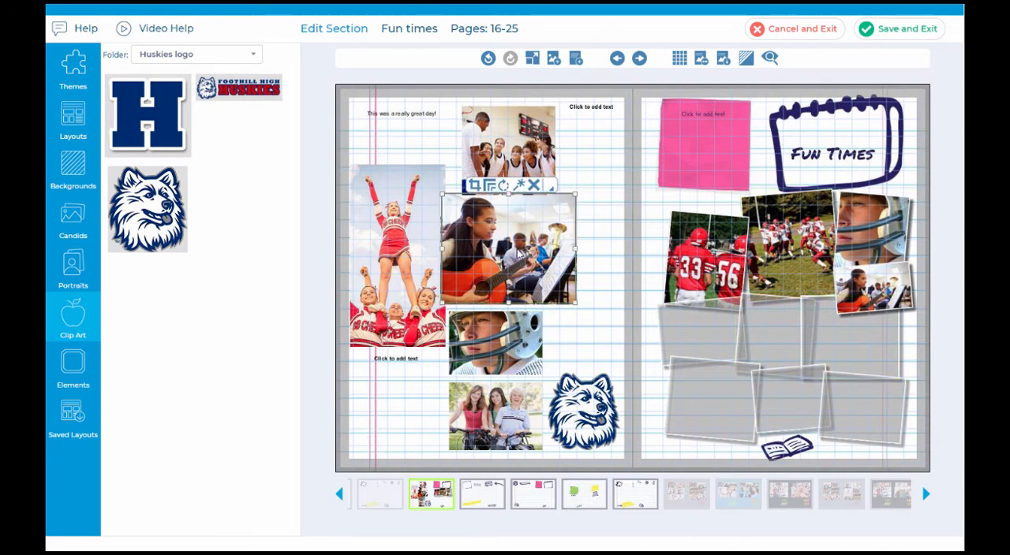
right_click(544, 191)
mouse_move(576, 225)
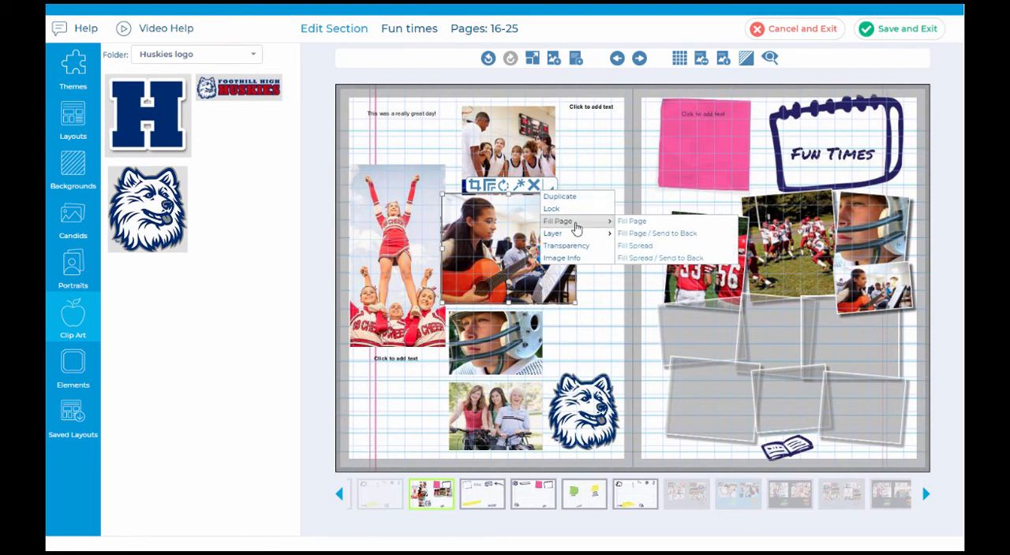
left_click(690, 259)
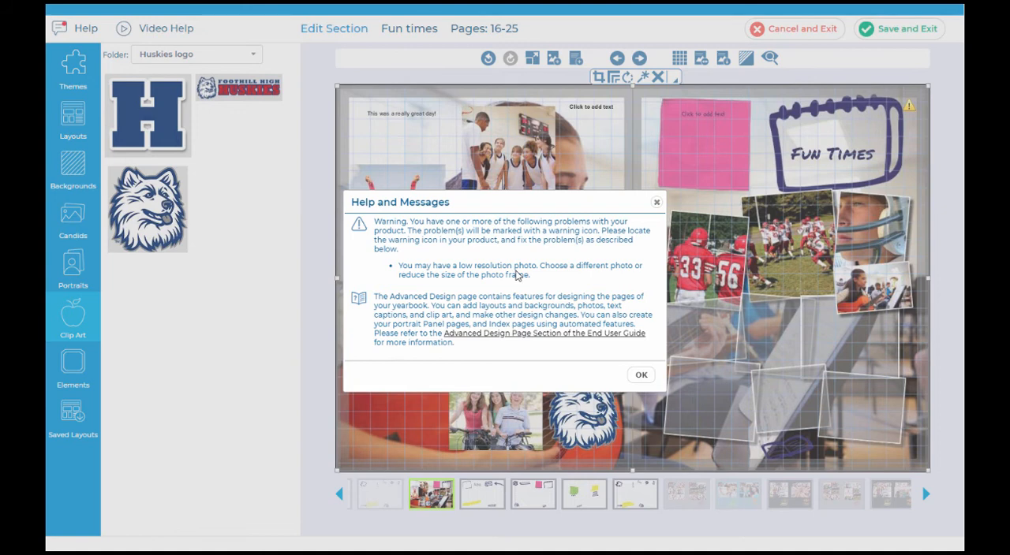
left_click(641, 375)
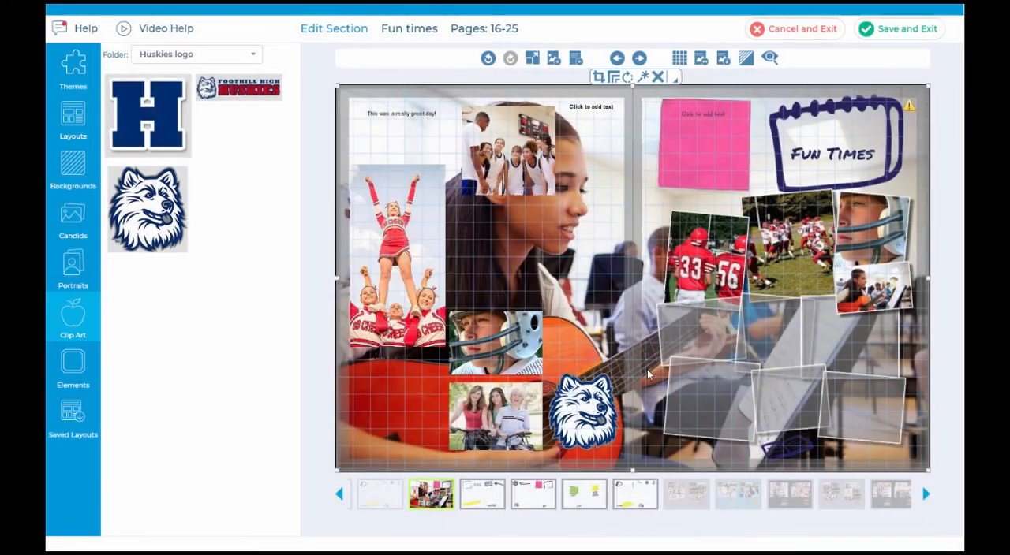
Step: Place the basketball team photo directly above the football helmet photo and make the spread-wide guitar player photo semi-transparent
left_click(530, 175)
left_click_drag(523, 174, 509, 284)
left_click(701, 178)
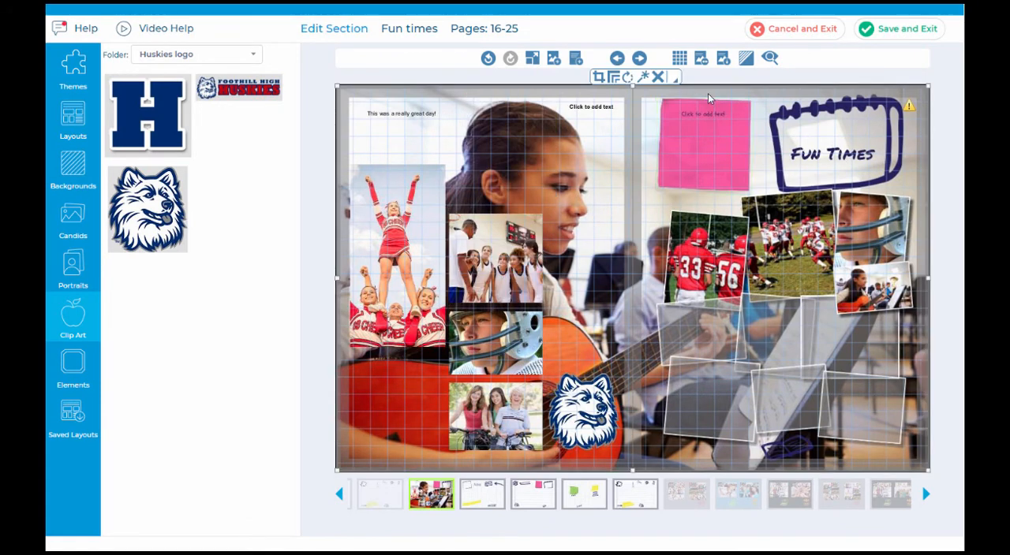
left_click(674, 79)
left_click(700, 140)
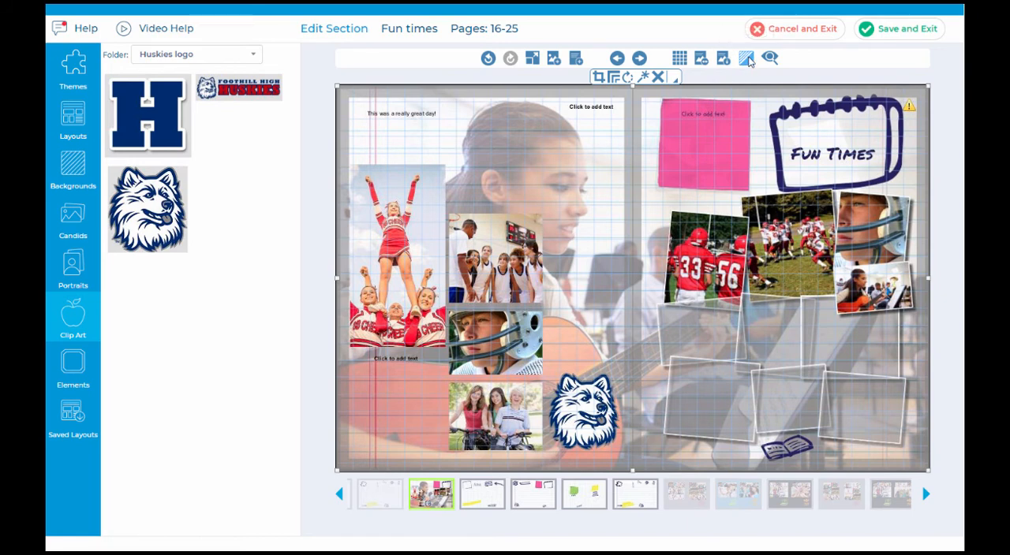
Step: Clear the lined-paper background from the spread and hide the page grid
left_click(748, 60)
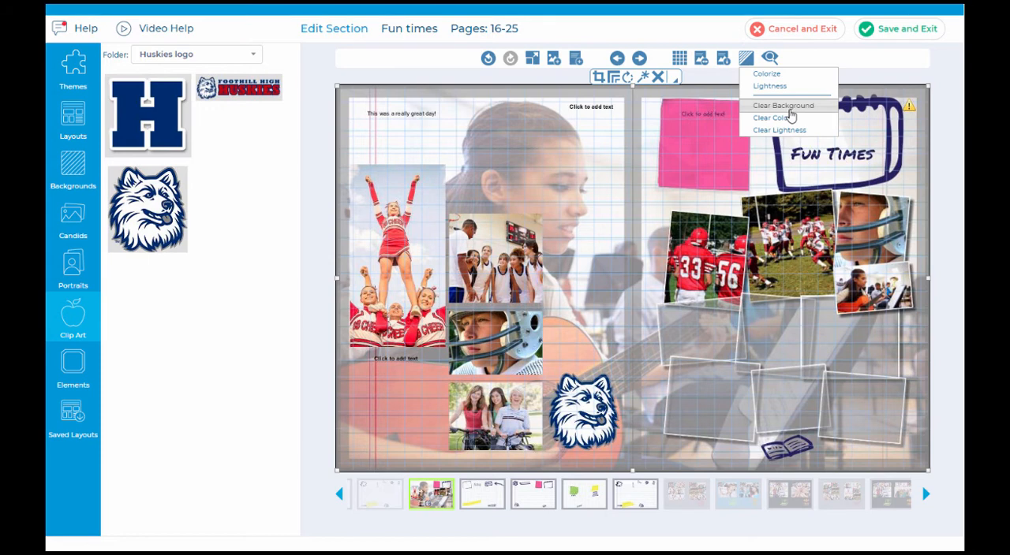
left_click(789, 112)
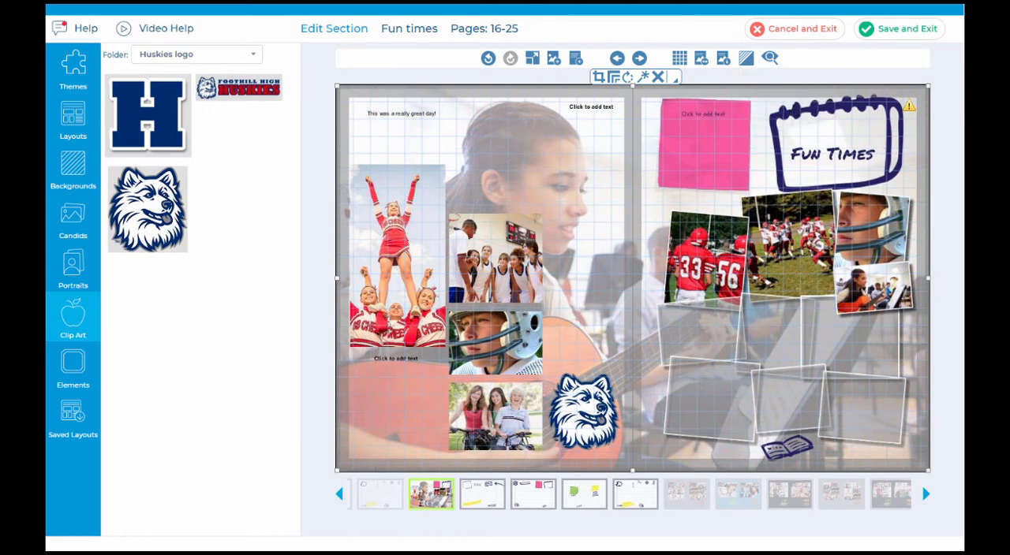
left_click(679, 57)
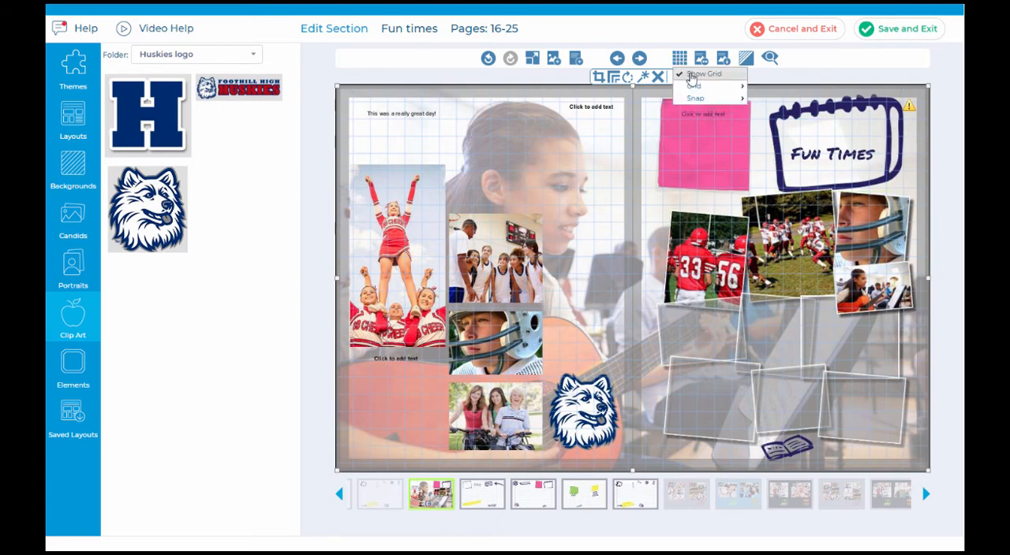
left_click(696, 73)
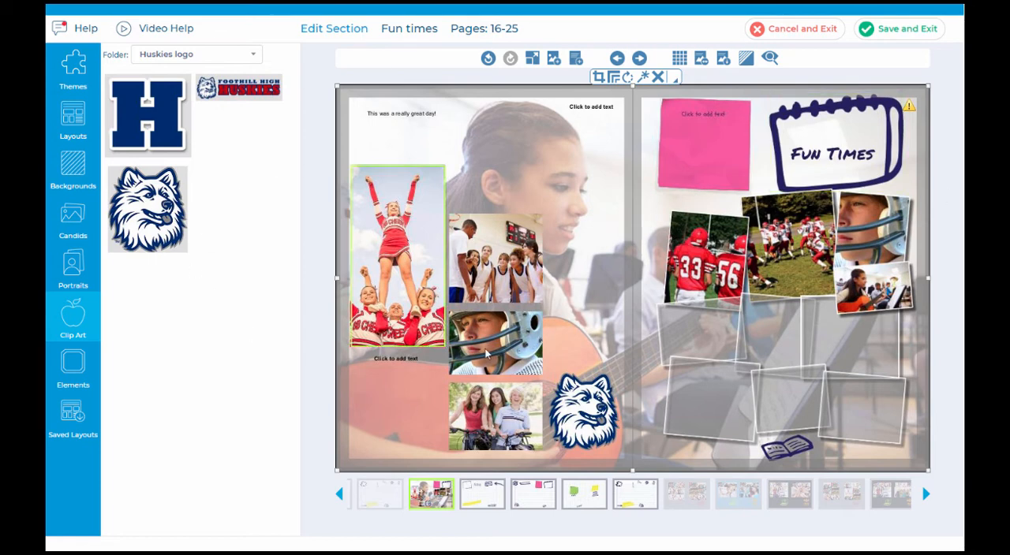
Step: Shift the basketball team photo sideways off its column and move it back in line above the football helmet photo
left_click(487, 266)
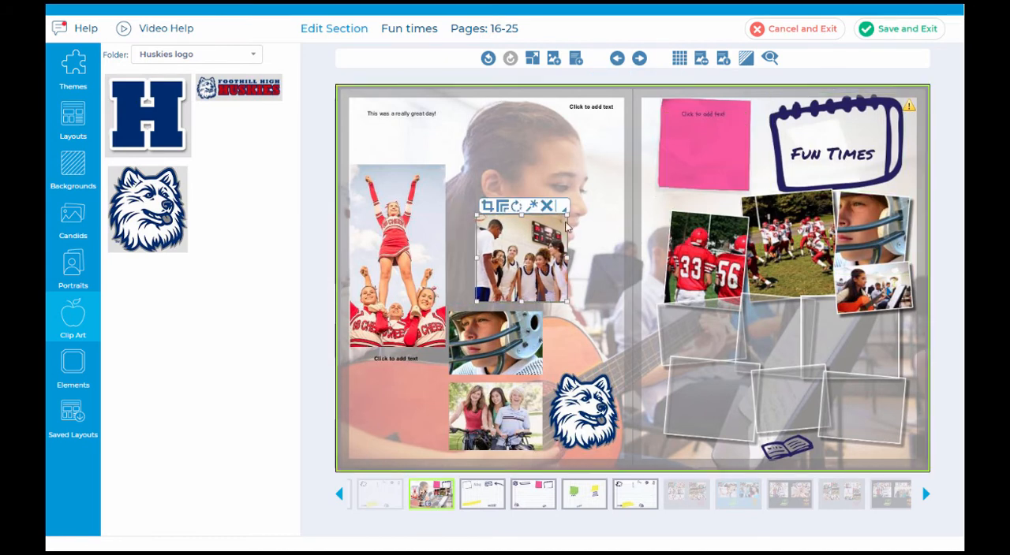
left_click(565, 206)
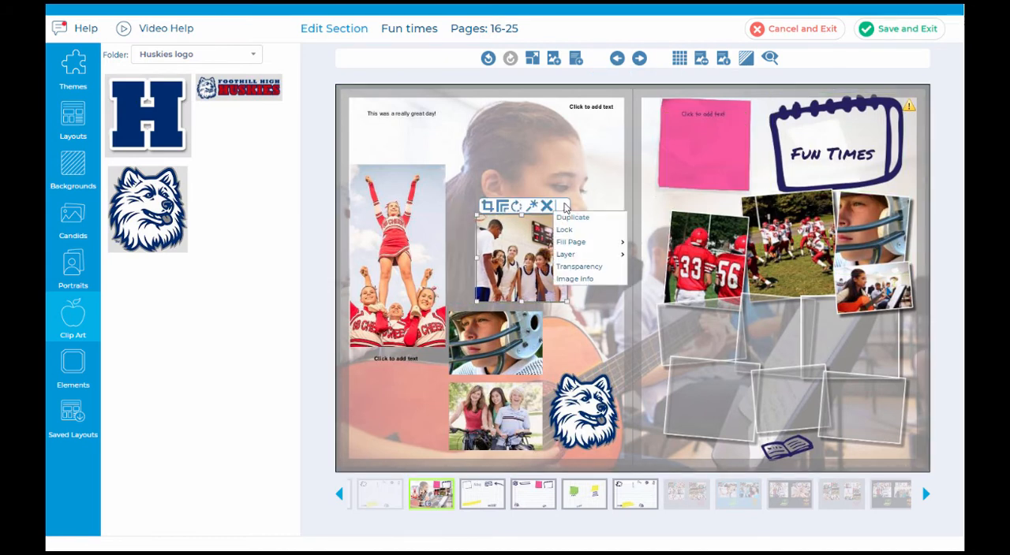
left_click(565, 209)
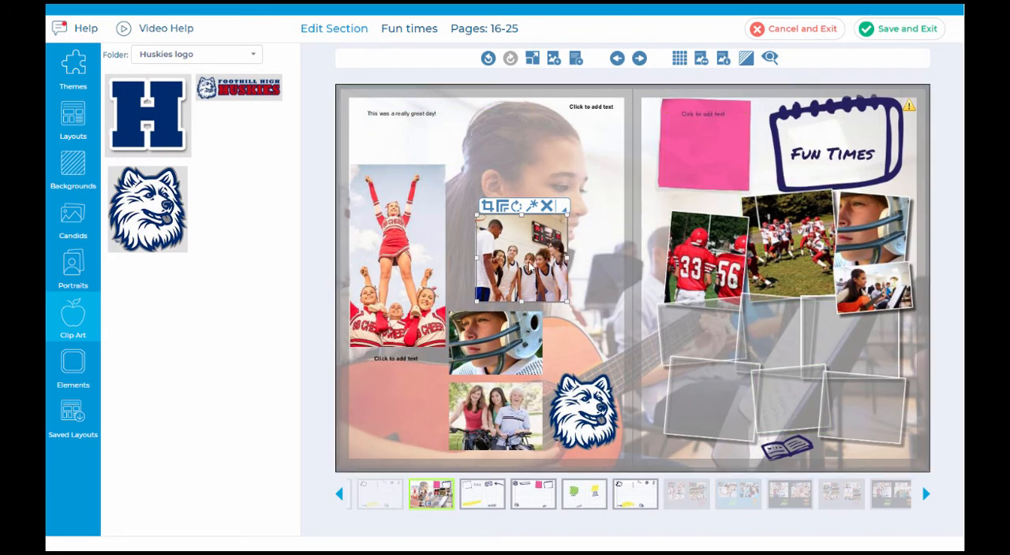
left_click_drag(531, 268, 503, 269)
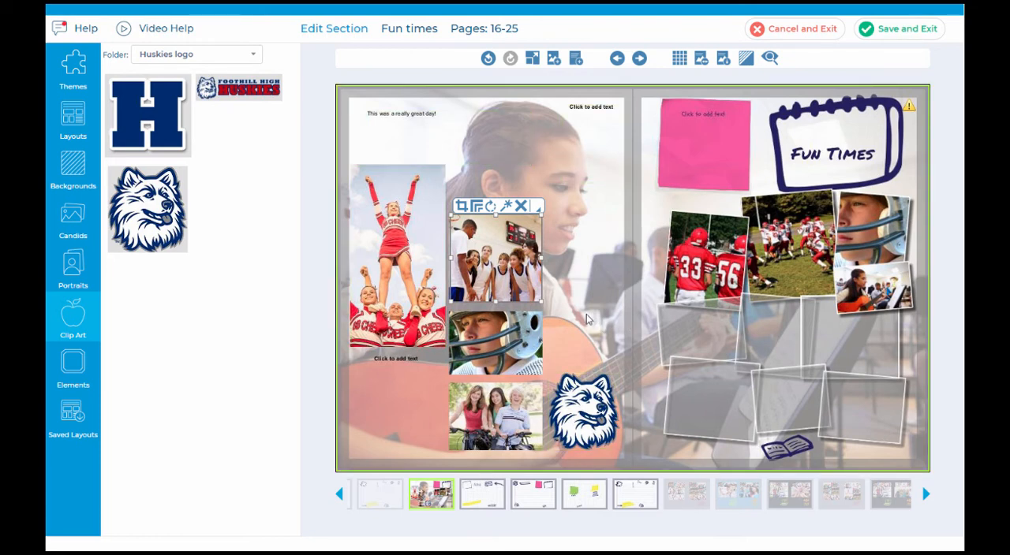
Step: Publish the left side of the spread as a new layout in the Basic category
left_click(724, 59)
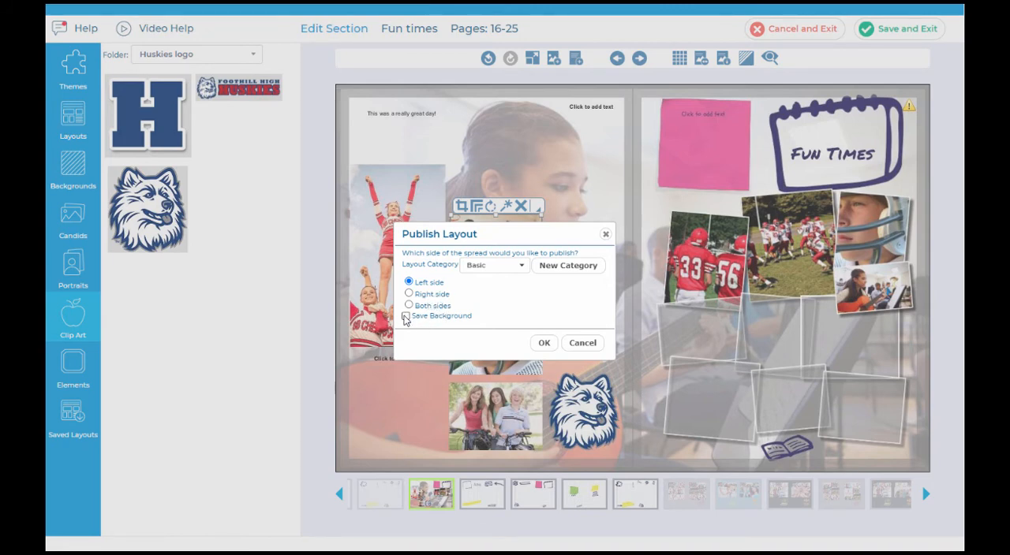
left_click(507, 266)
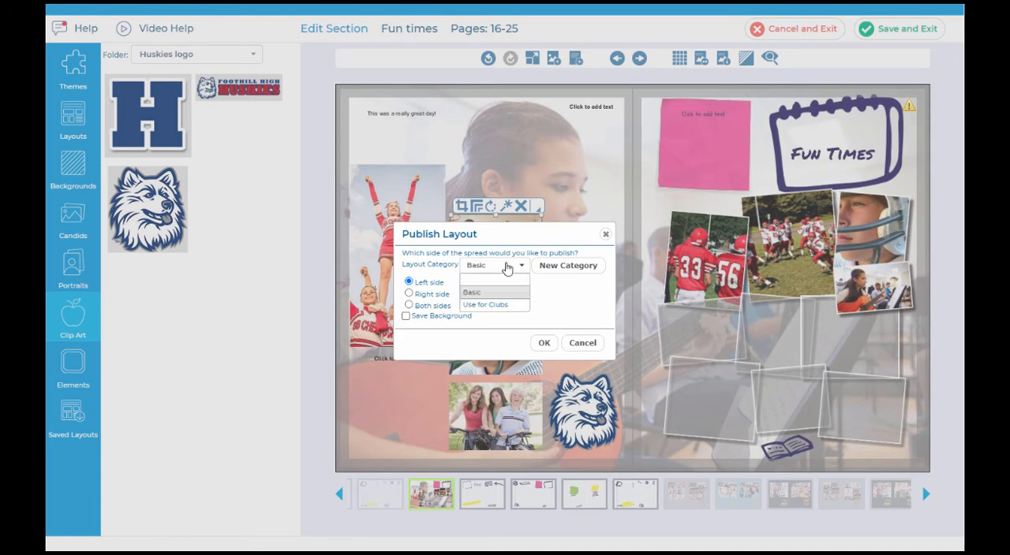
left_click(507, 267)
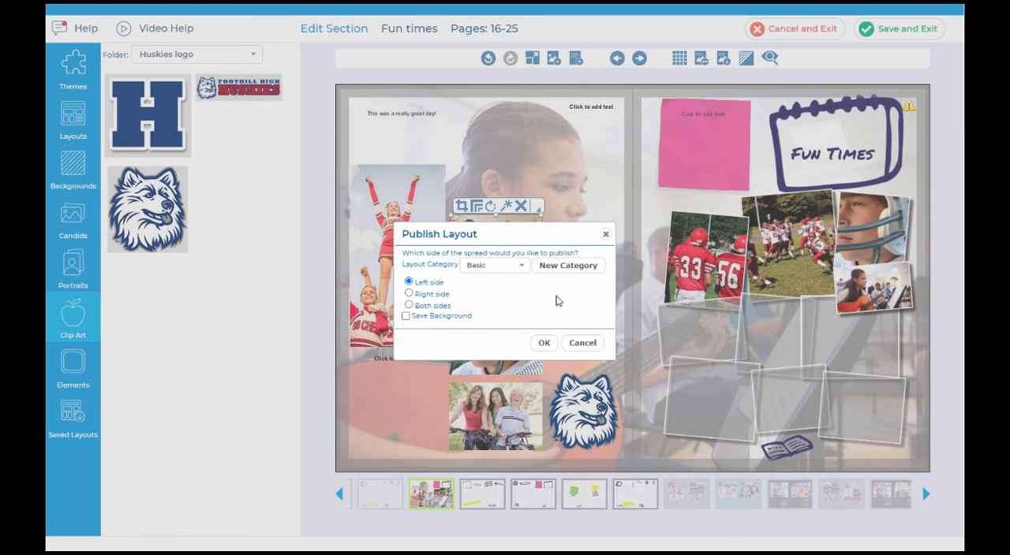
left_click(545, 346)
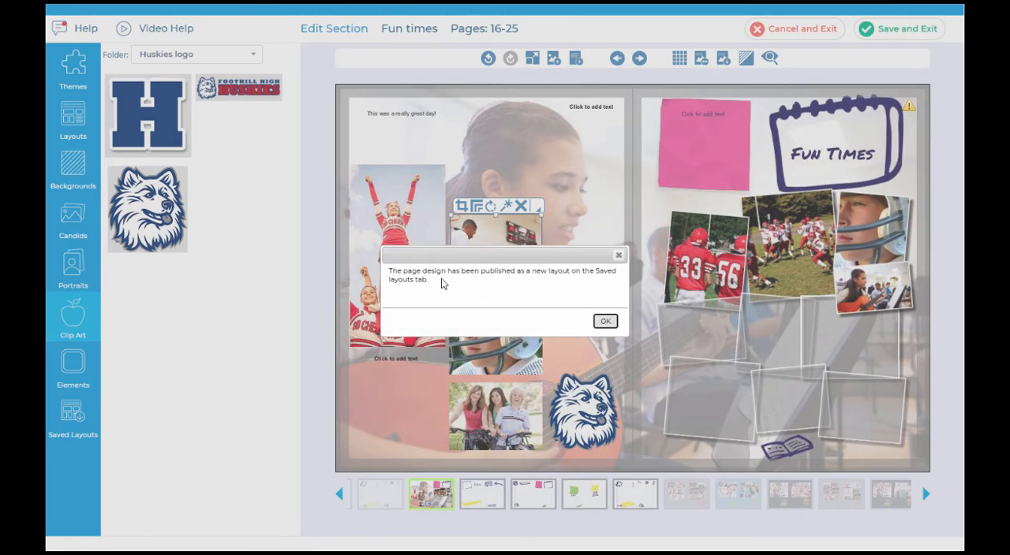
left_click(605, 322)
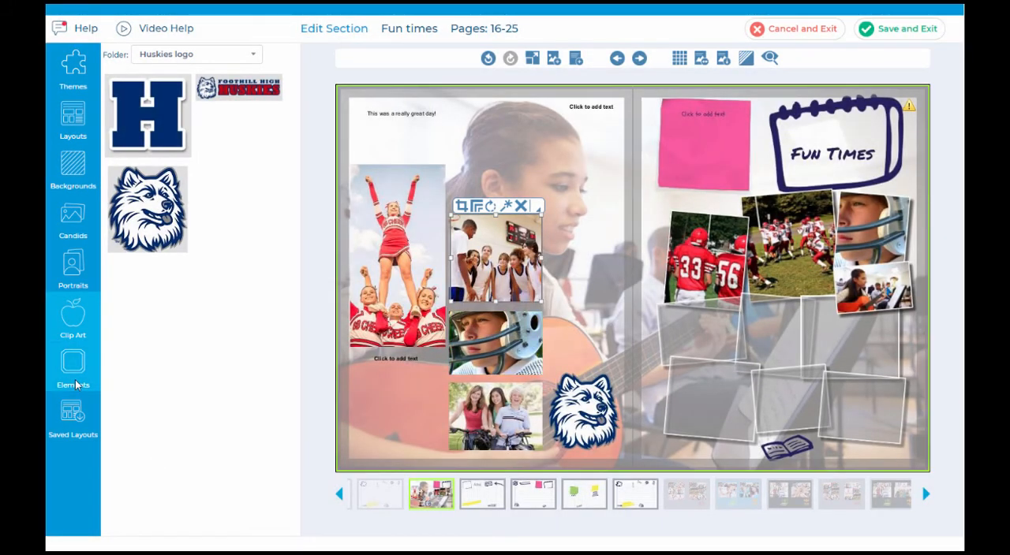
Step: Apply the newly published guitar player layout from the Basic saved layouts to the left page of the next spread
left_click(75, 421)
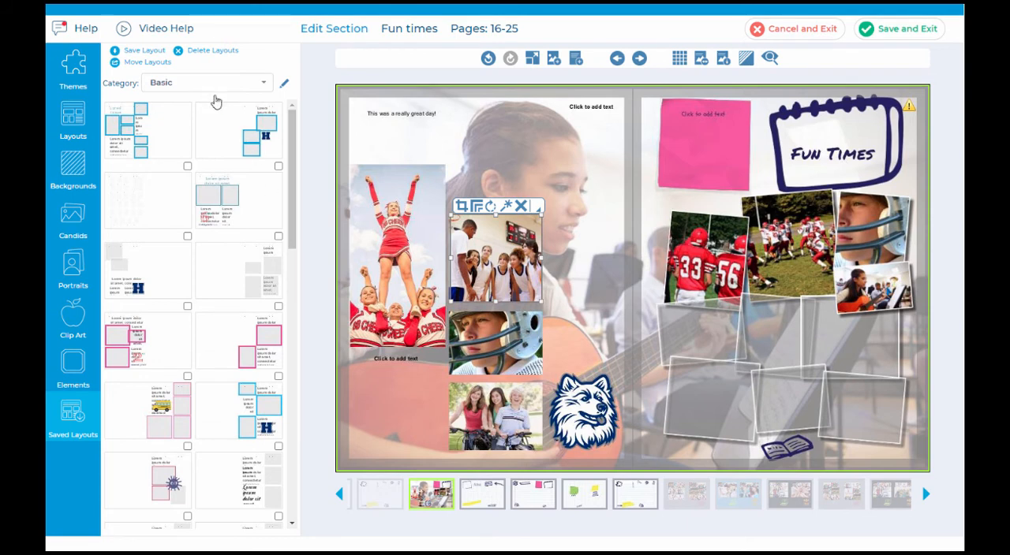
left_click_drag(294, 144, 303, 504)
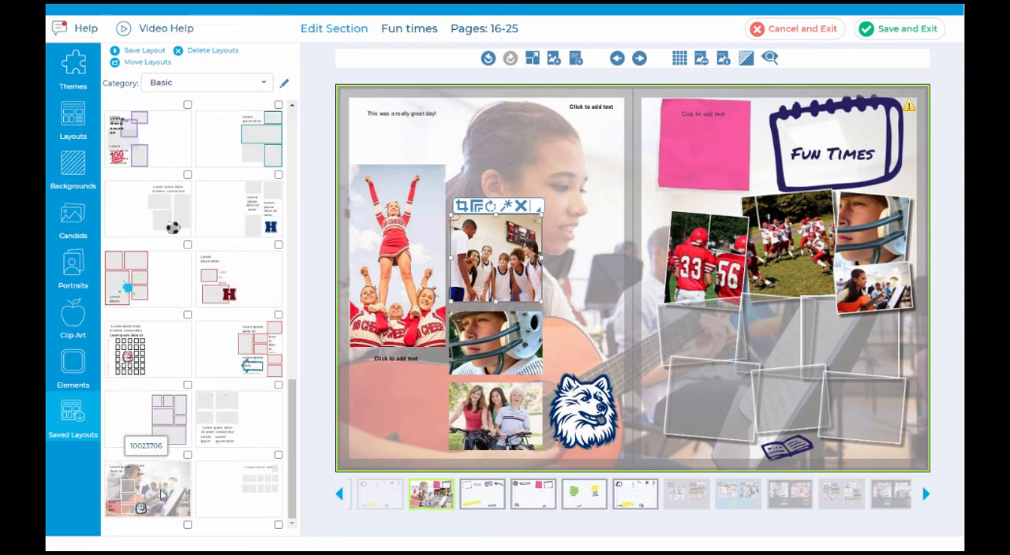
left_click(639, 60)
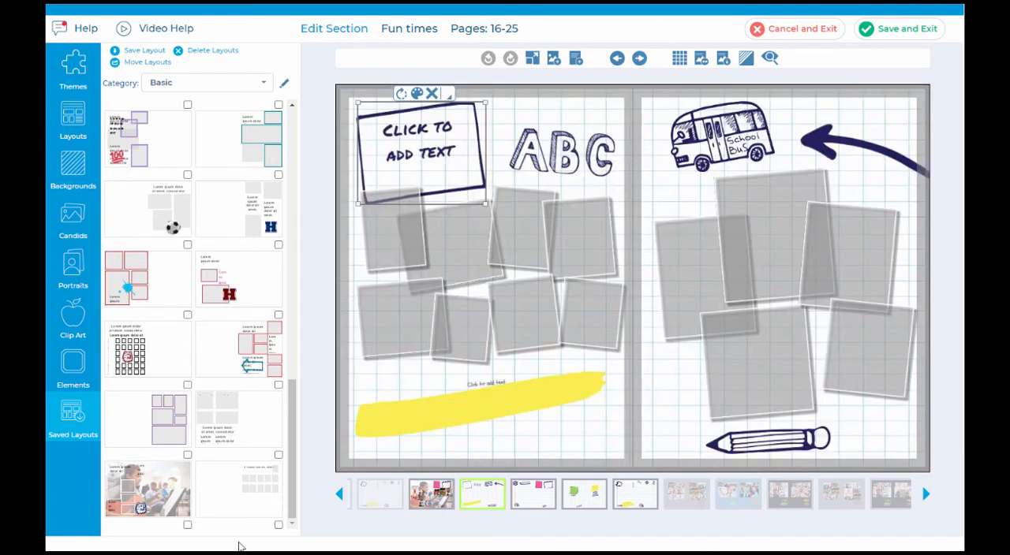
left_click_drag(469, 382, 472, 380)
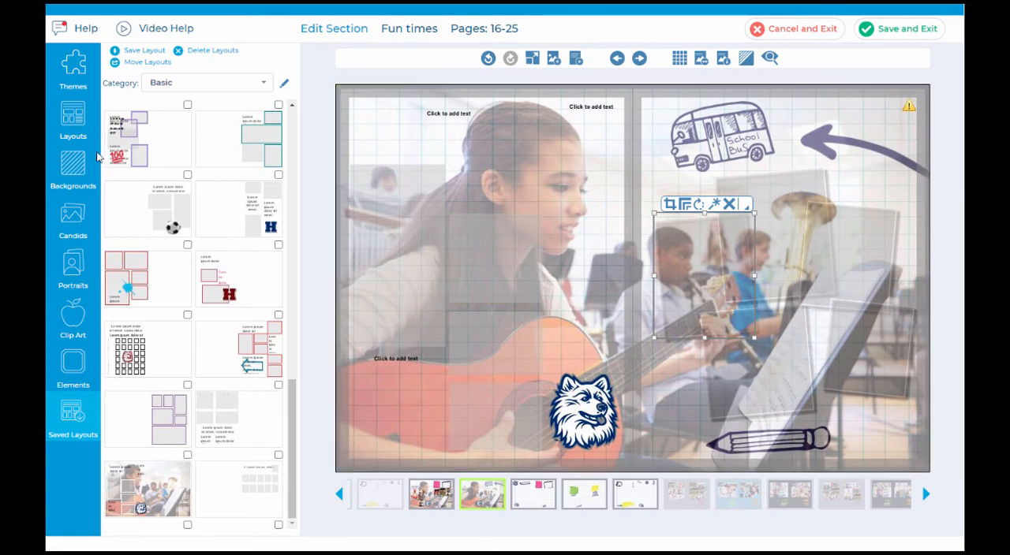
Step: Fill the left page's frames with Fun times candids: three friends in the tall frame, then cheerleaders, student group and guitar player stacked beside it
left_click(84, 235)
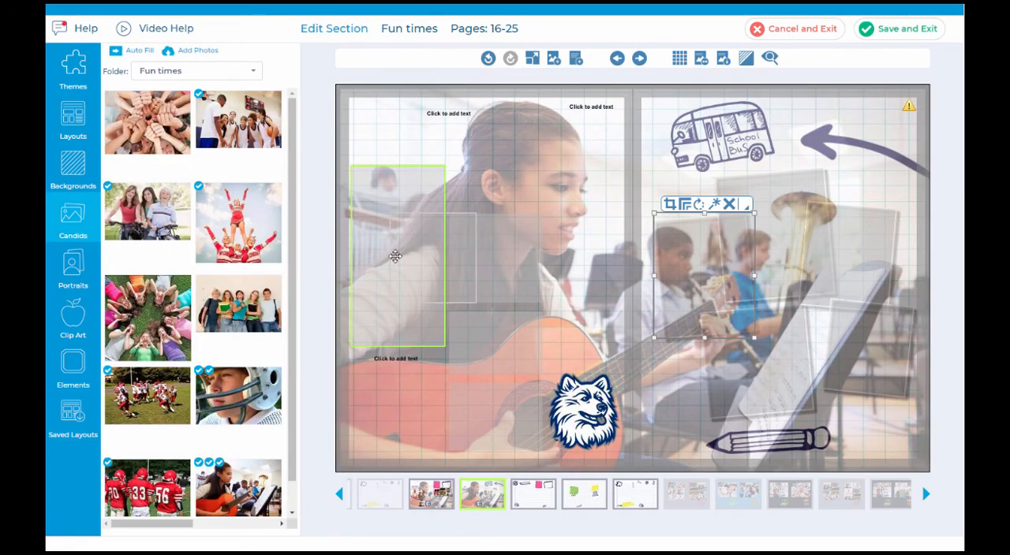
left_click(429, 262)
left_click_drag(272, 490, 474, 414)
left_click_drag(405, 326, 478, 329)
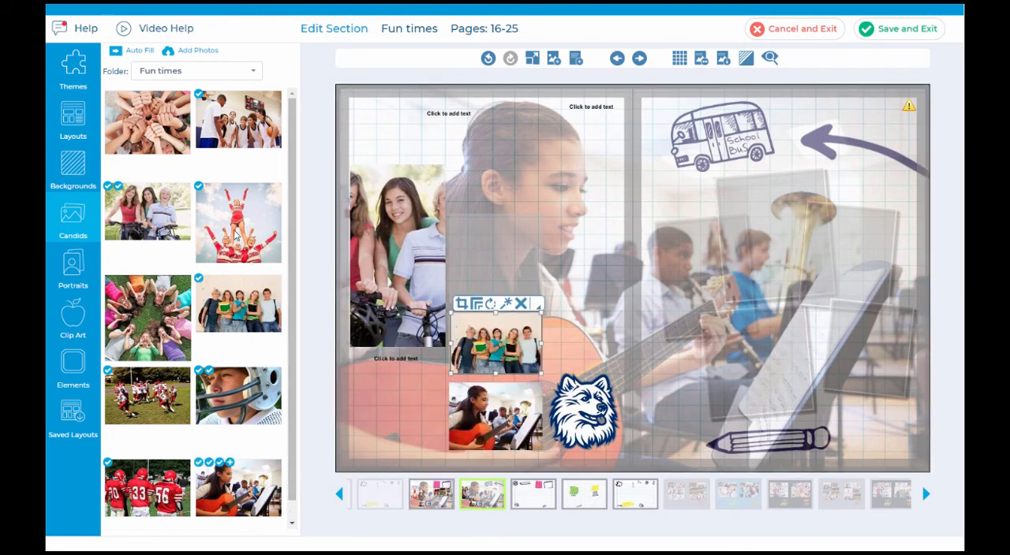
left_click_drag(244, 253, 491, 283)
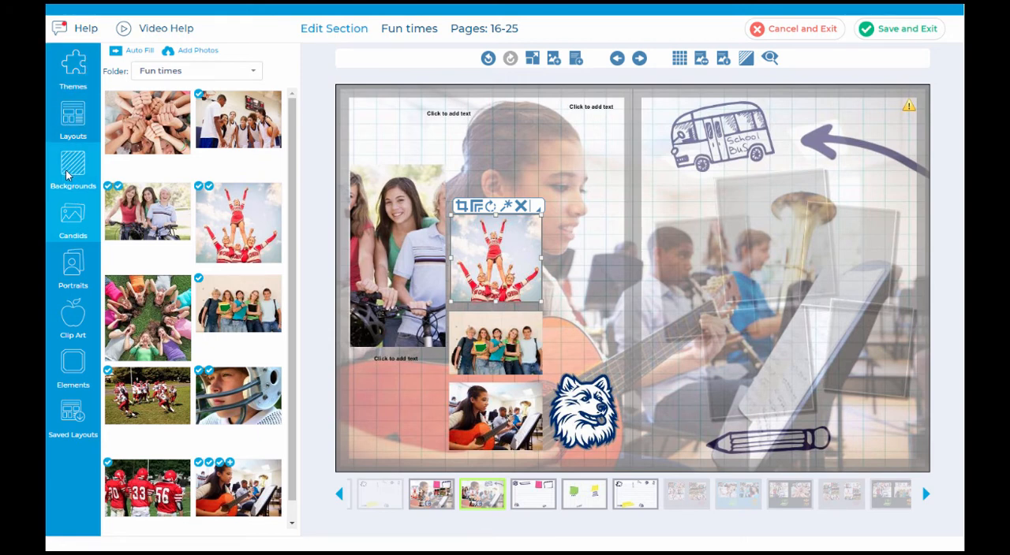
Step: Go to the following spread and apply the Doodles Sketchbook lined background with pink stars and swirls across both pages
left_click(639, 60)
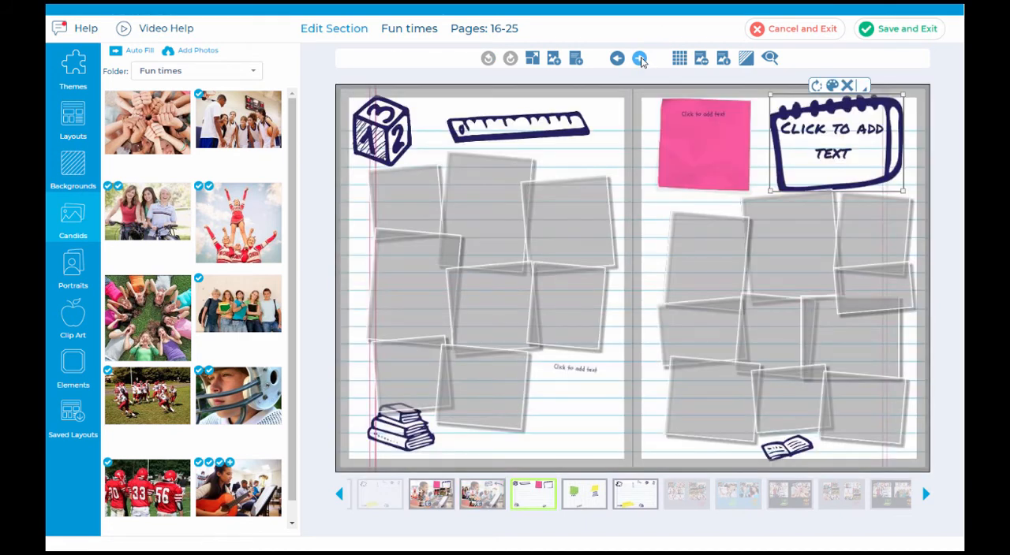
left_click(88, 158)
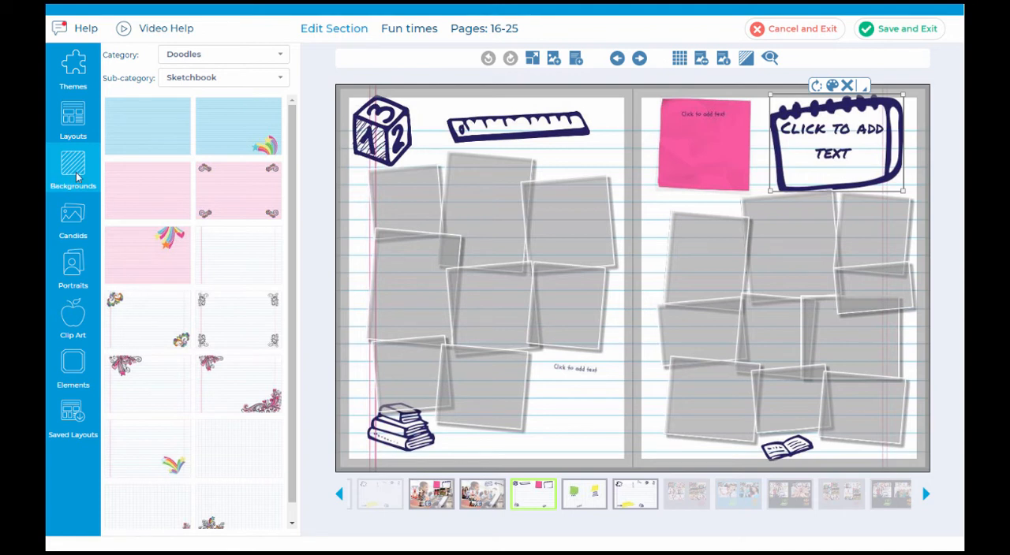
left_click(246, 61)
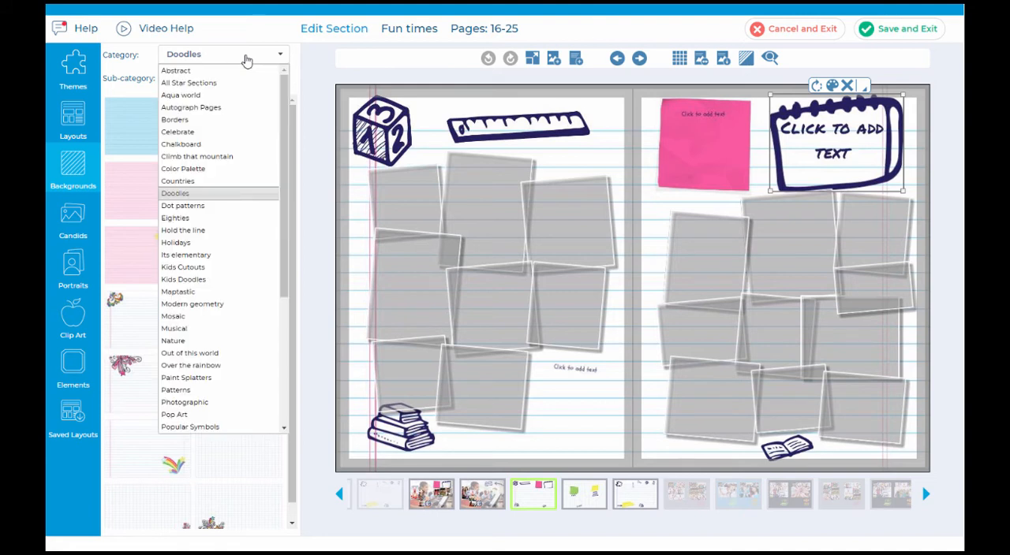
left_click(245, 61)
left_click(245, 79)
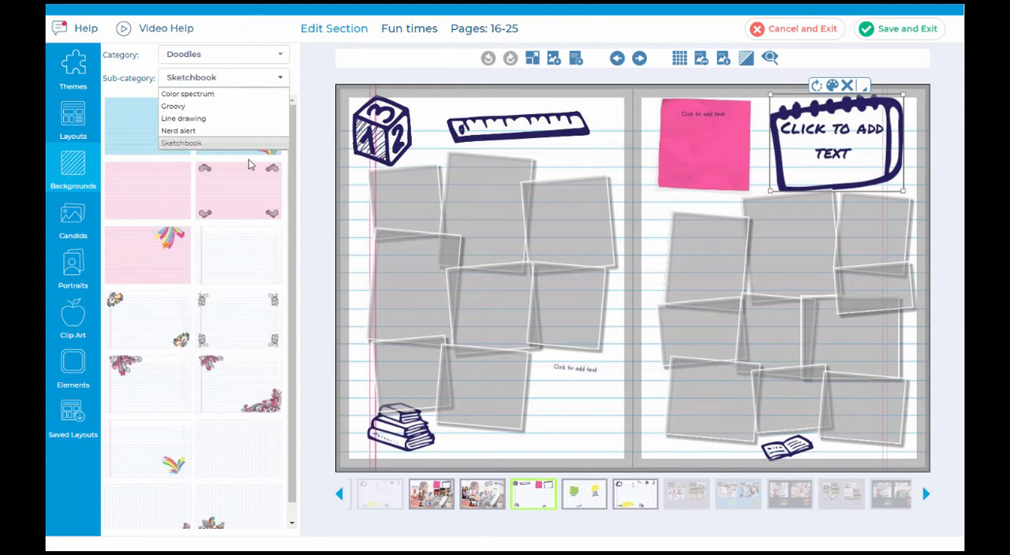
left_click(285, 33)
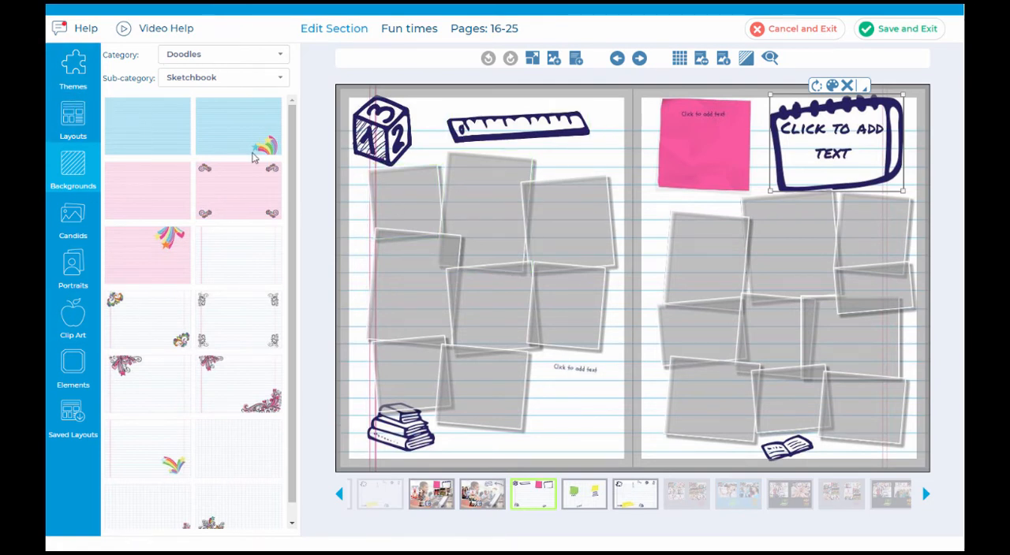
mouse_move(231, 377)
left_mouse_down()
mouse_move(328, 380)
mouse_move(741, 457)
left_mouse_up()
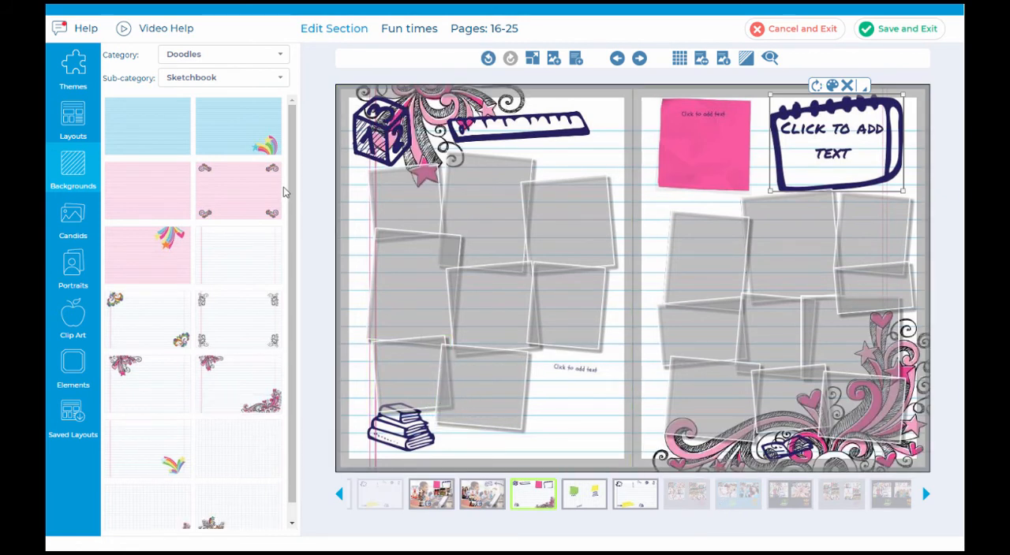
Step: Apply the large orange sun landscape from the Kids Cutouts Nature backgrounds across the whole spread
left_click(232, 57)
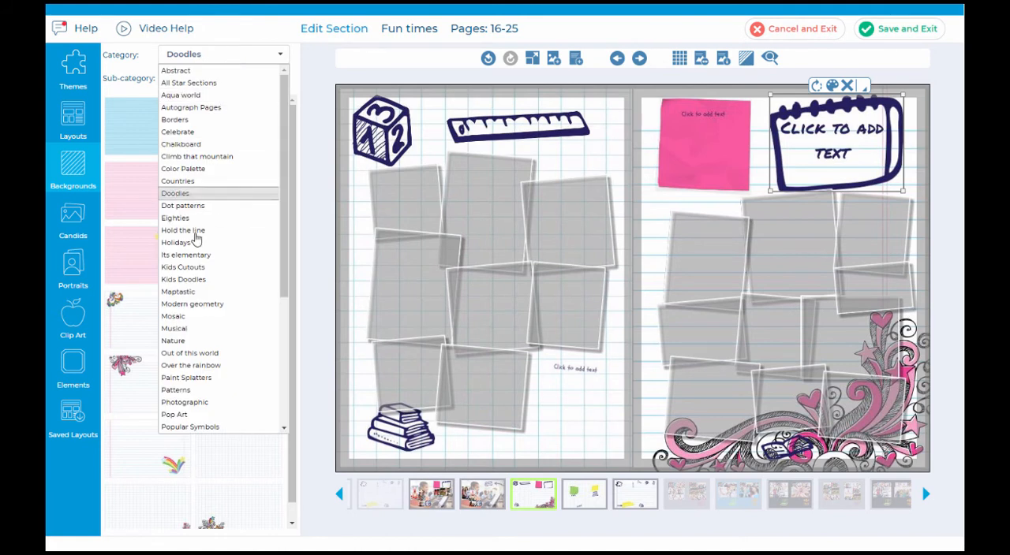
left_click(229, 268)
left_click_drag(265, 341, 759, 394)
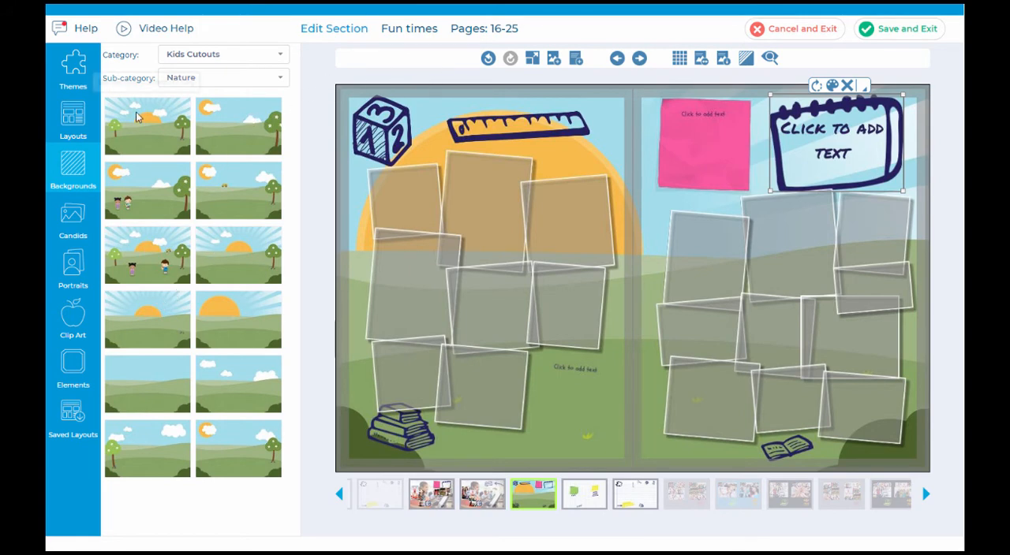
Step: Apply the plain lined notebook paper from the Doodles Sketchbook backgrounds to both the left and right pages
left_click(198, 58)
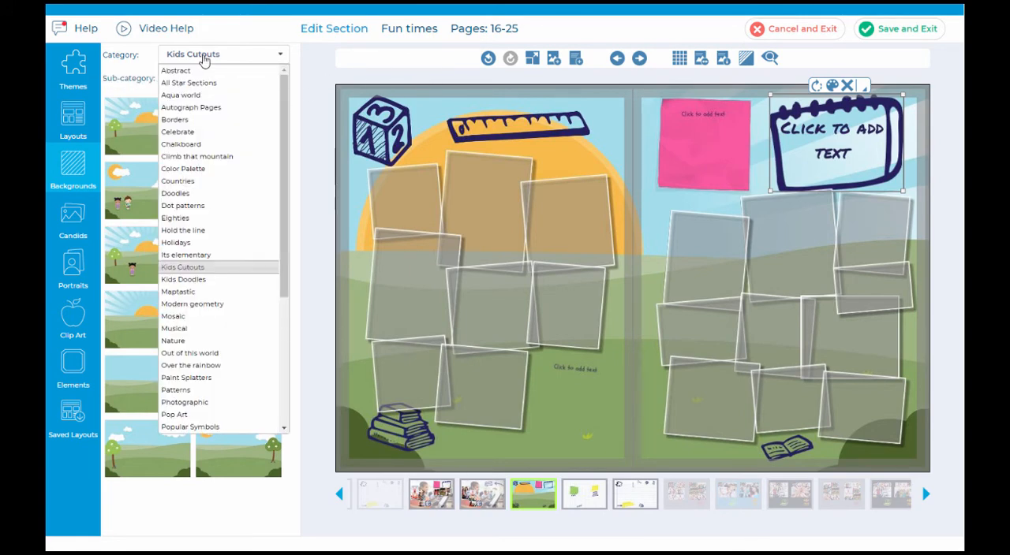
left_click(178, 193)
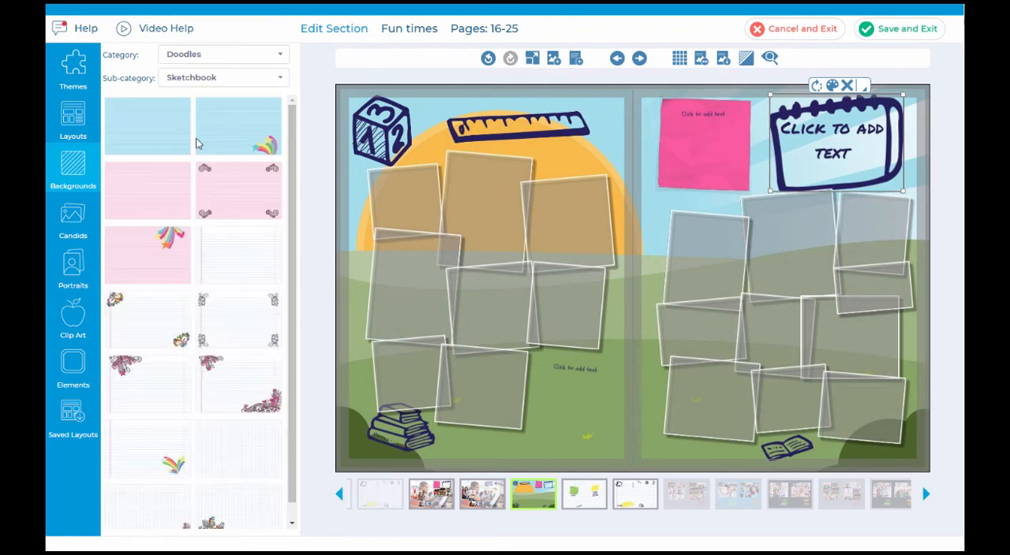
left_click_drag(242, 254, 388, 246)
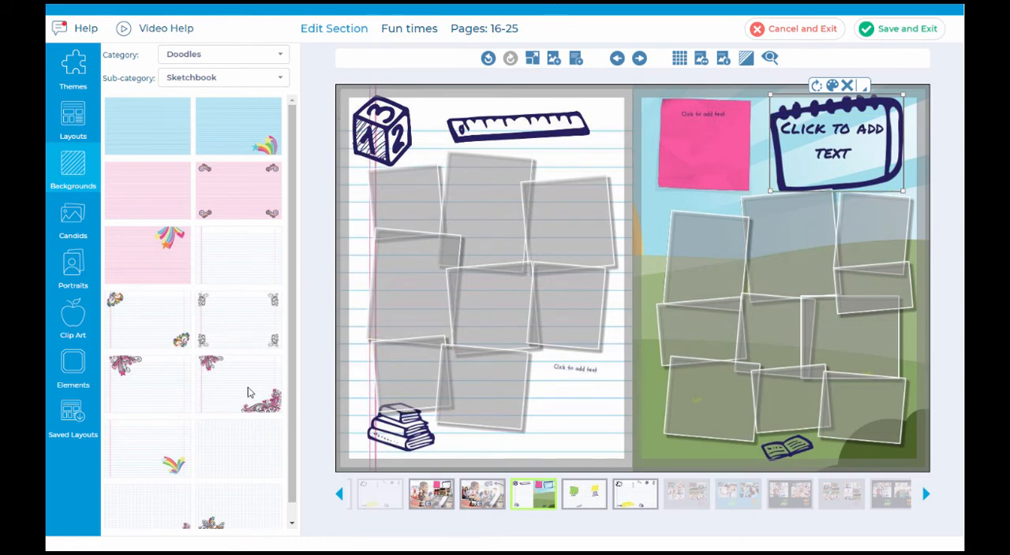
left_click_drag(248, 395, 599, 123)
mouse_move(234, 252)
left_mouse_down()
mouse_move(436, 222)
mouse_move(448, 138)
mouse_move(710, 207)
mouse_move(785, 214)
mouse_move(671, 217)
mouse_move(647, 228)
left_mouse_up()
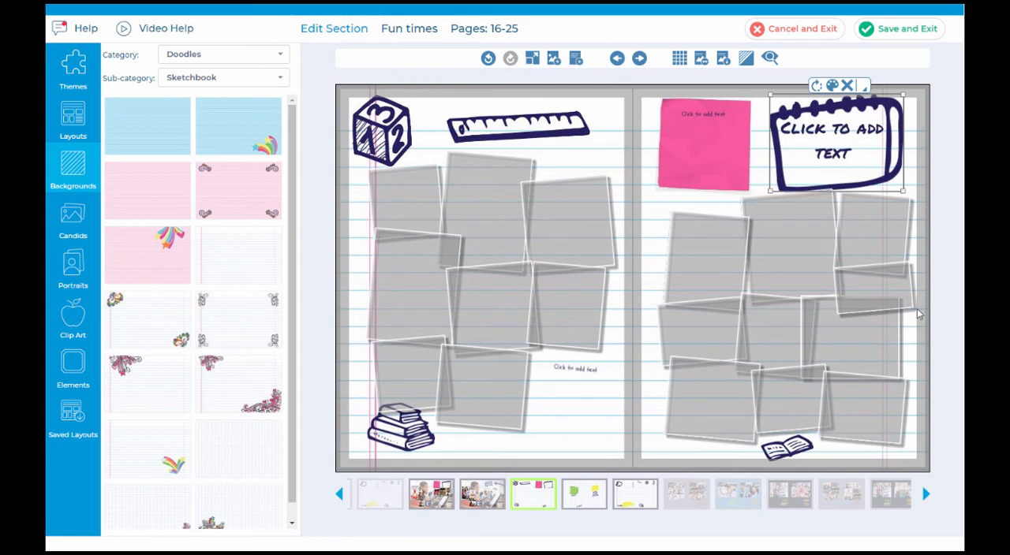
Step: Colorize the lined paper background of the spread with red #d92121
left_click(746, 58)
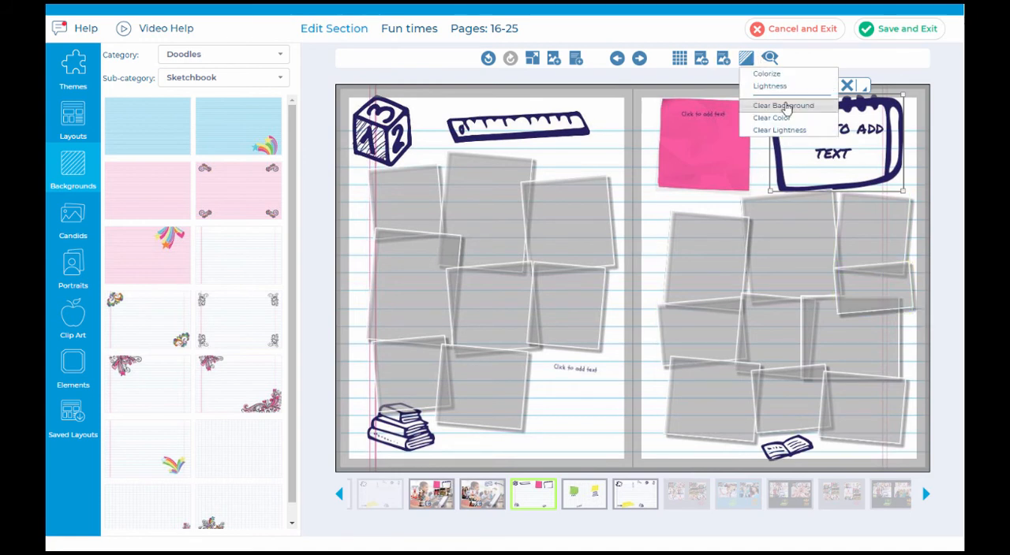
left_click(791, 74)
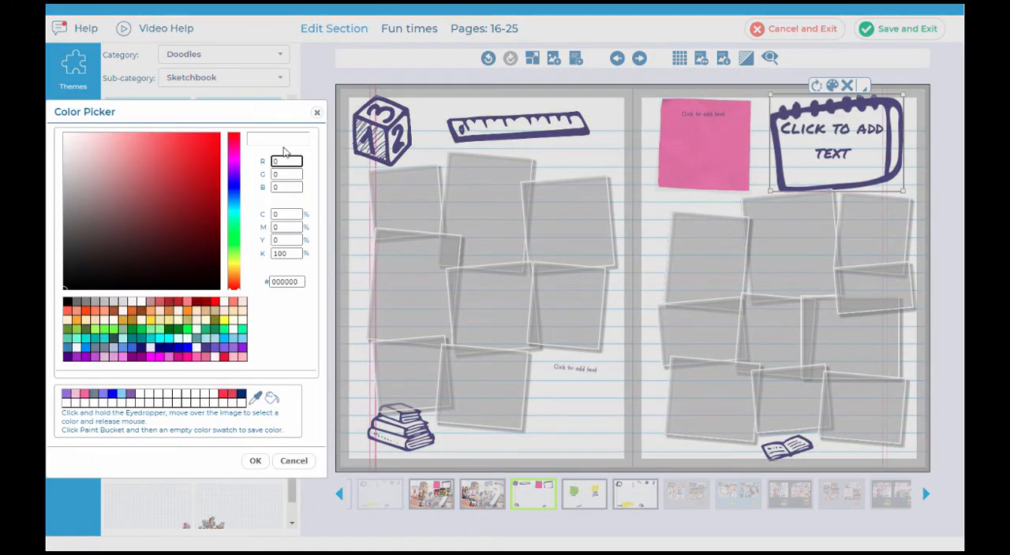
left_click(197, 157)
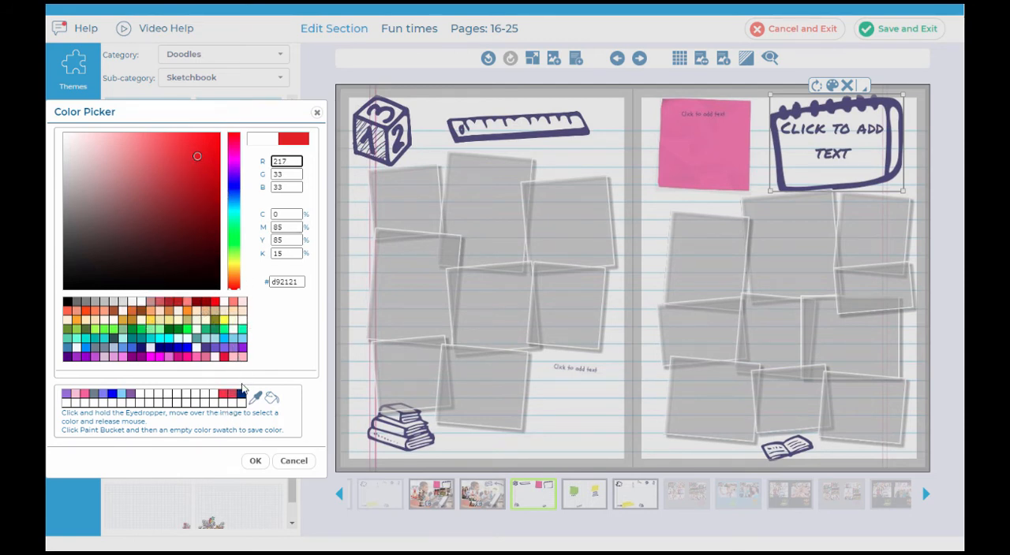
left_click(254, 461)
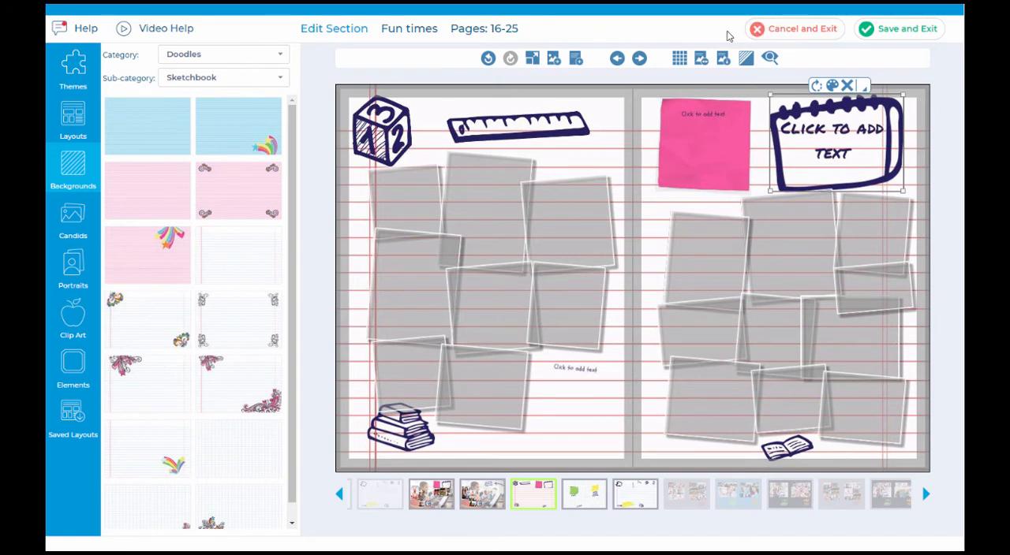
Step: Start the Portrait Wizard for this section with the Grade 6 and Grade 7 portrait folders
left_click(76, 273)
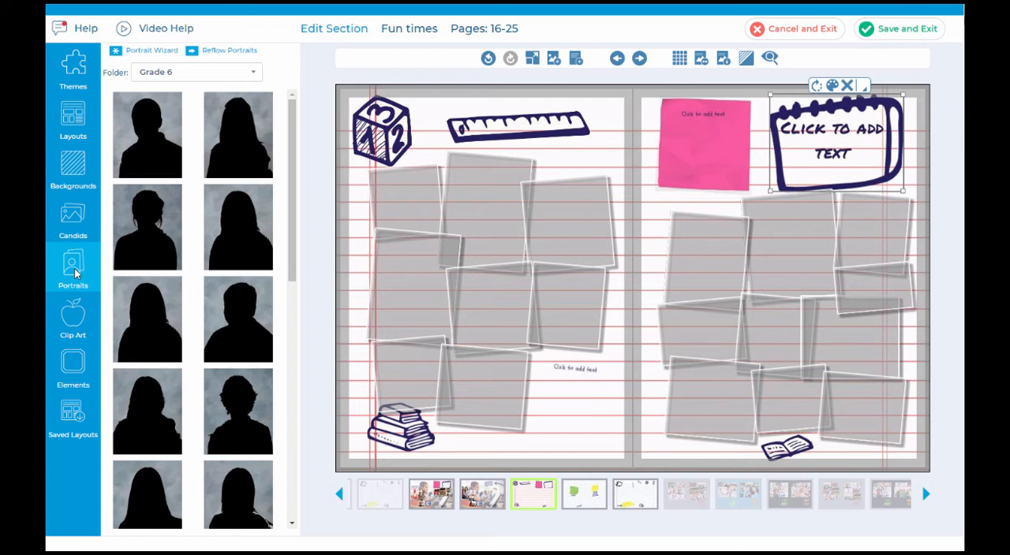
left_click(154, 50)
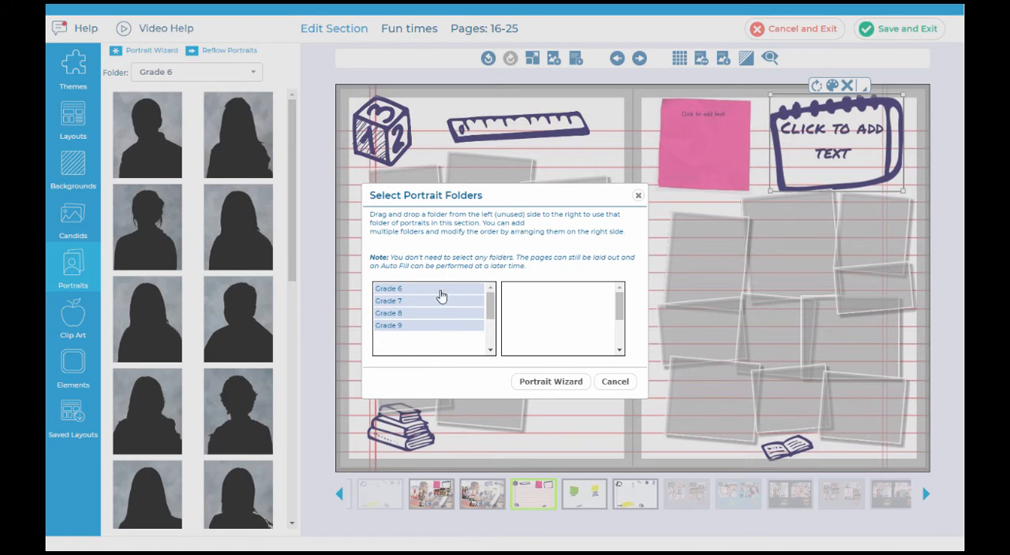
left_click_drag(439, 293, 556, 296)
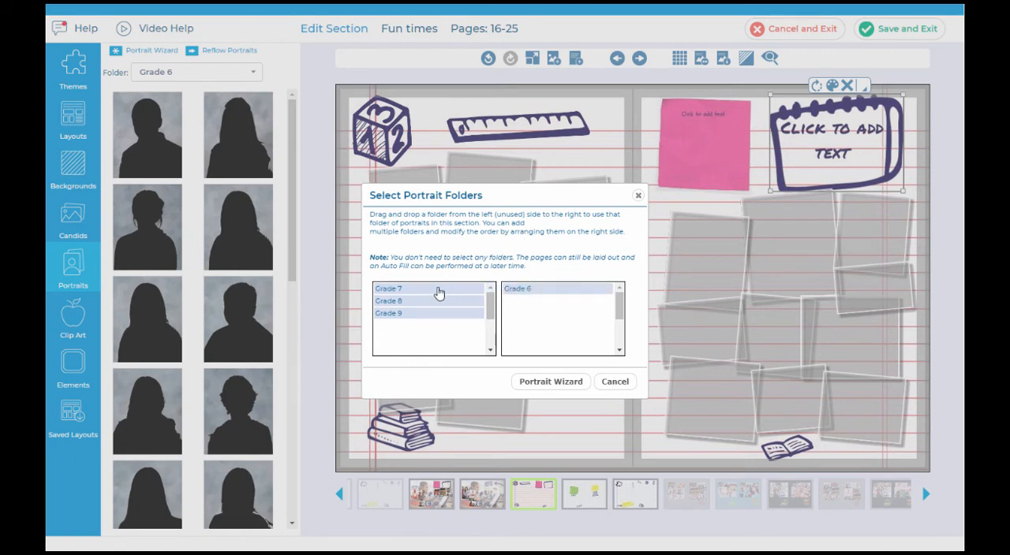
left_click_drag(437, 291, 550, 308)
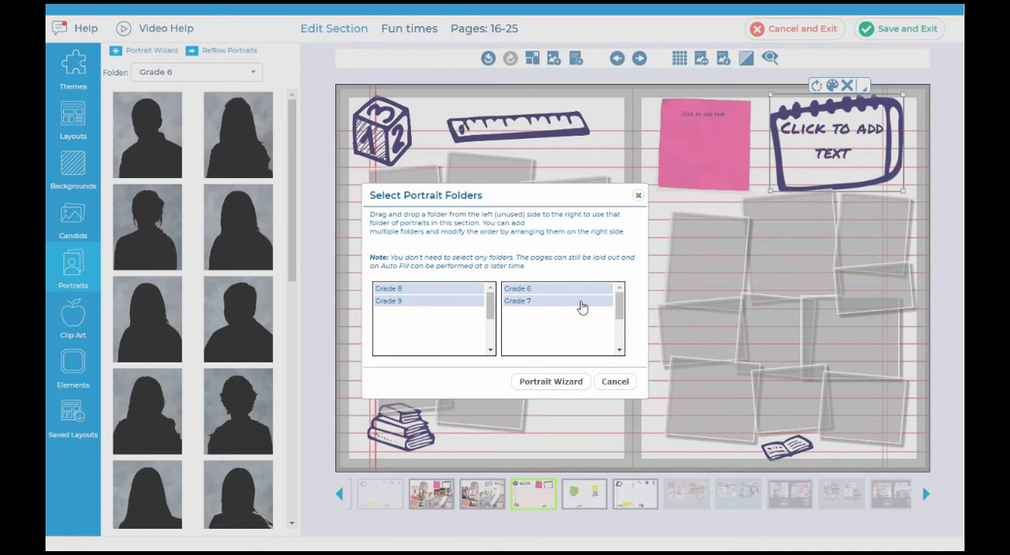
left_click(551, 382)
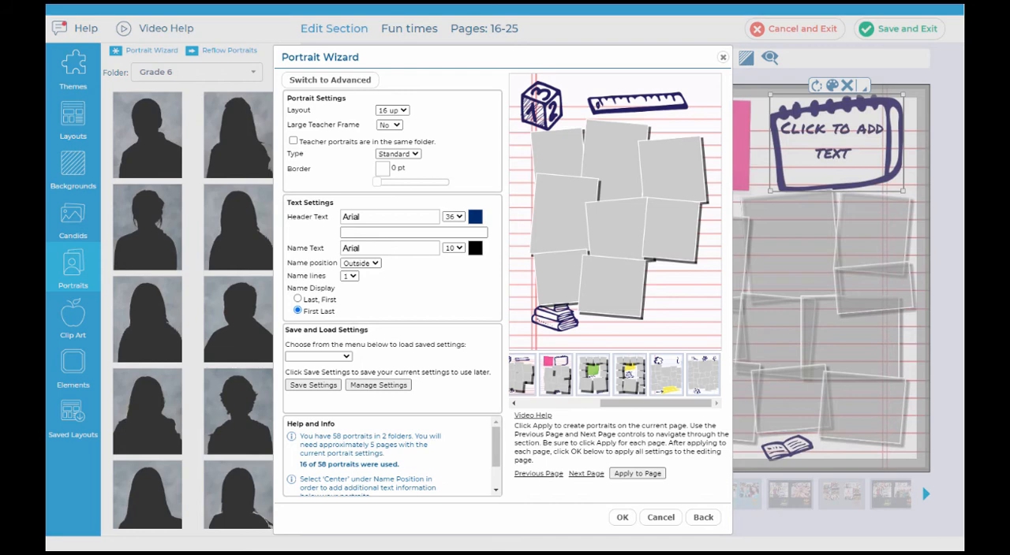
Step: Look over the wizard's advanced settings, return to basic, and apply the portraits to the page with the pink sticky note
left_click(362, 83)
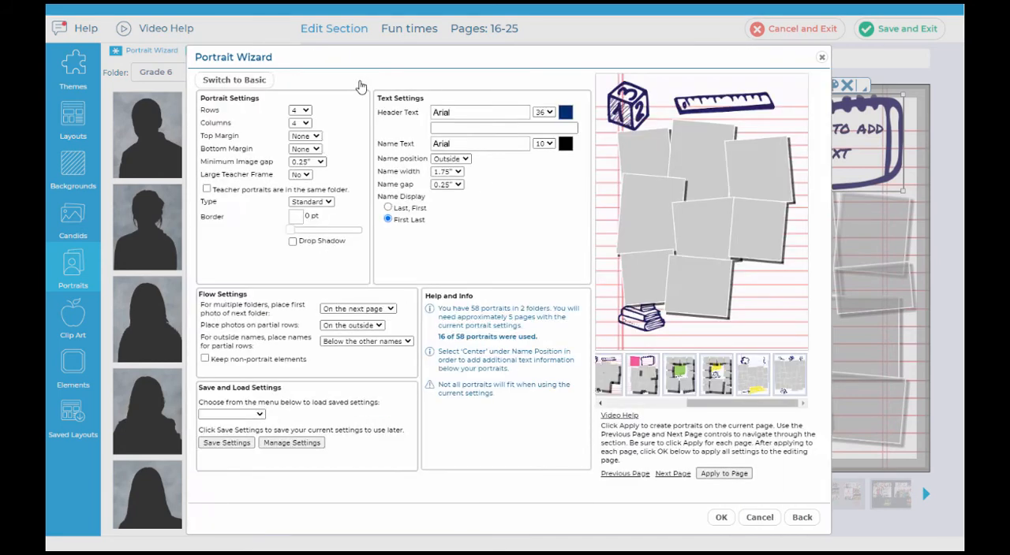
left_click(230, 83)
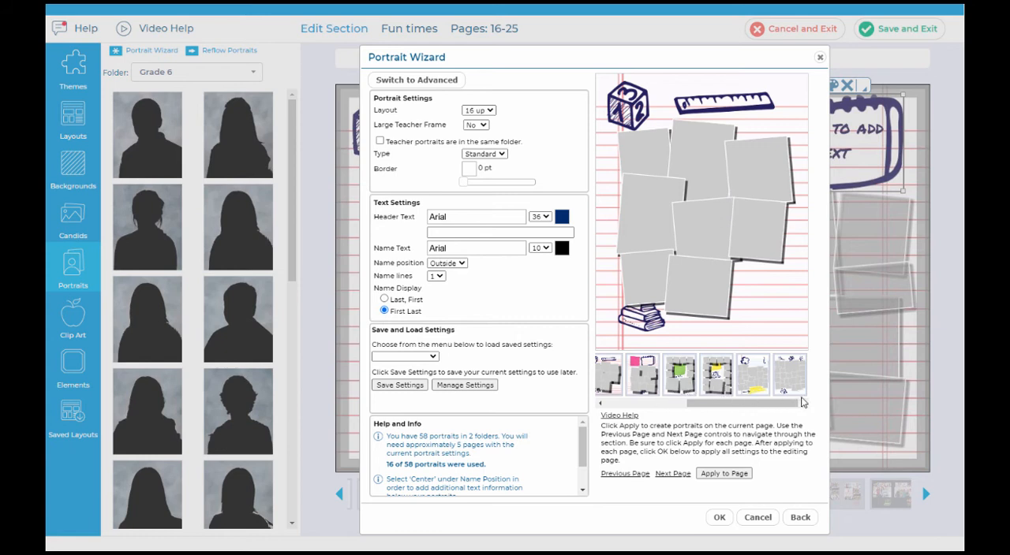
left_click(672, 474)
left_click(671, 474)
left_click(629, 474)
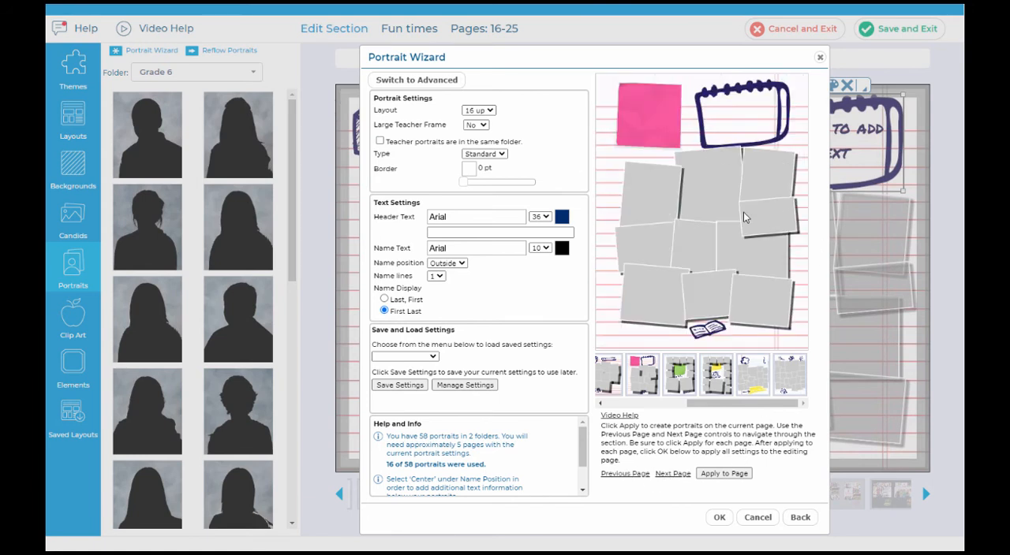
left_click(722, 476)
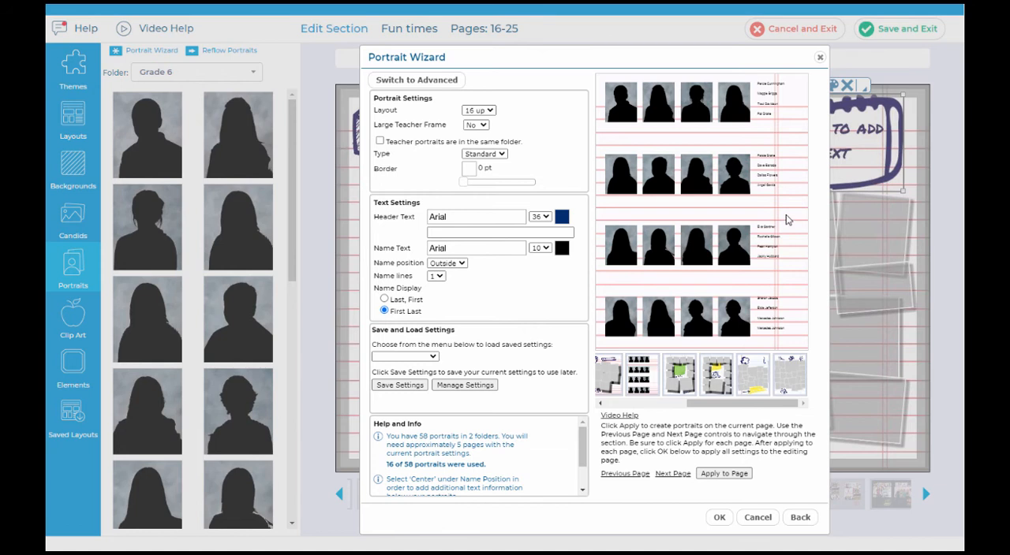
Step: Try the 20 up portrait layout for the page and settle on 24 up
left_click(477, 112)
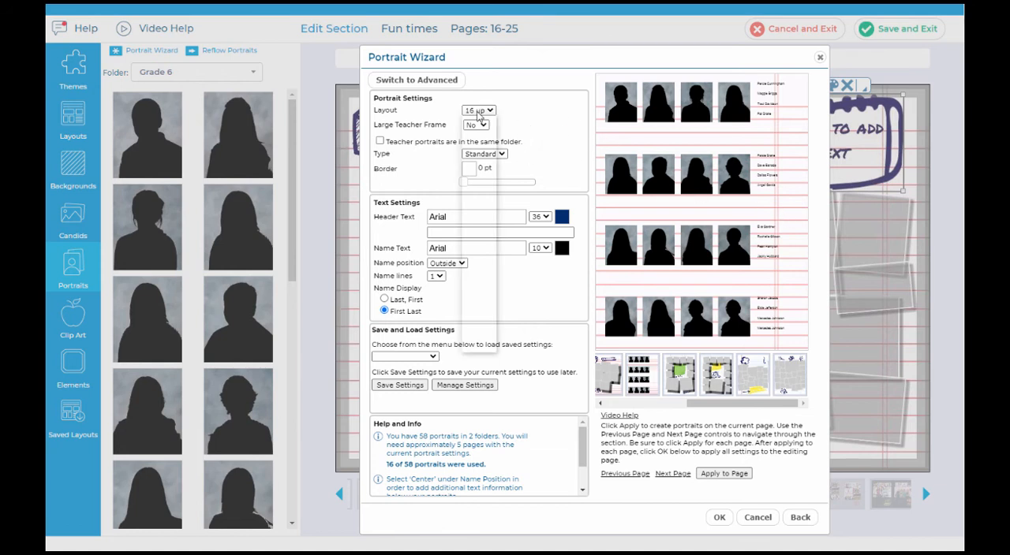
left_click(479, 164)
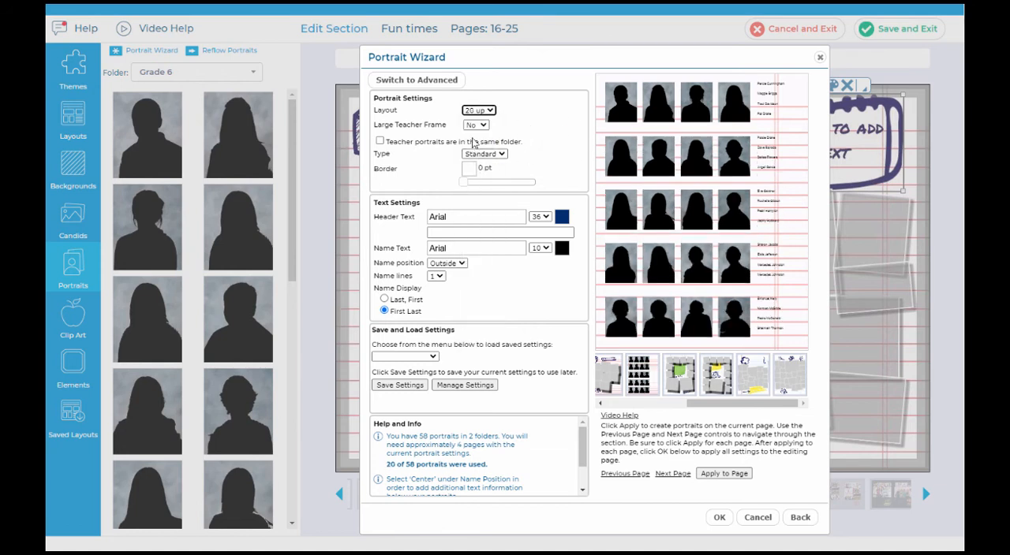
left_click(478, 111)
left_click(483, 186)
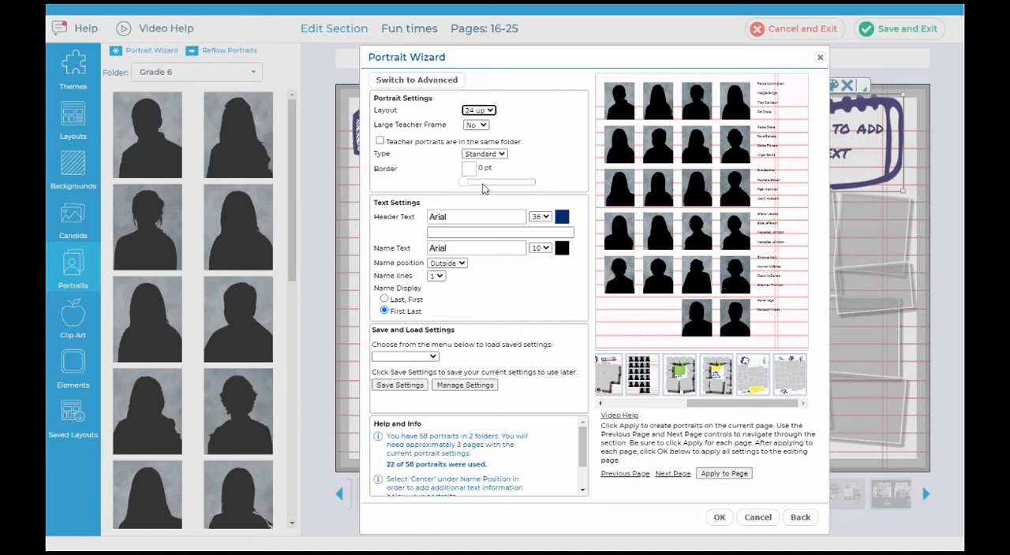
Step: Try the large teacher frame with teacher portraits marked as being in the same folder, and turn the large frame back off
left_click(475, 126)
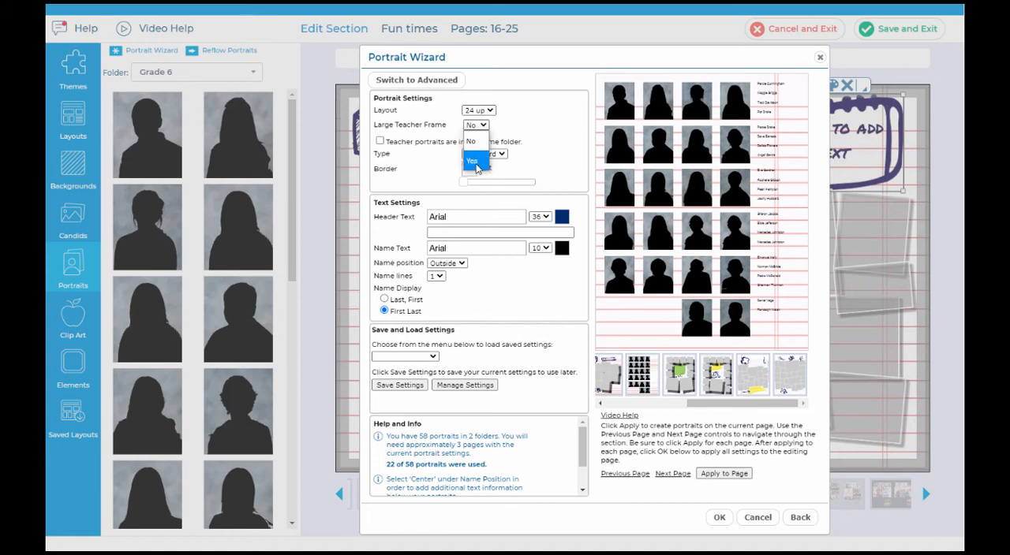
left_click(472, 162)
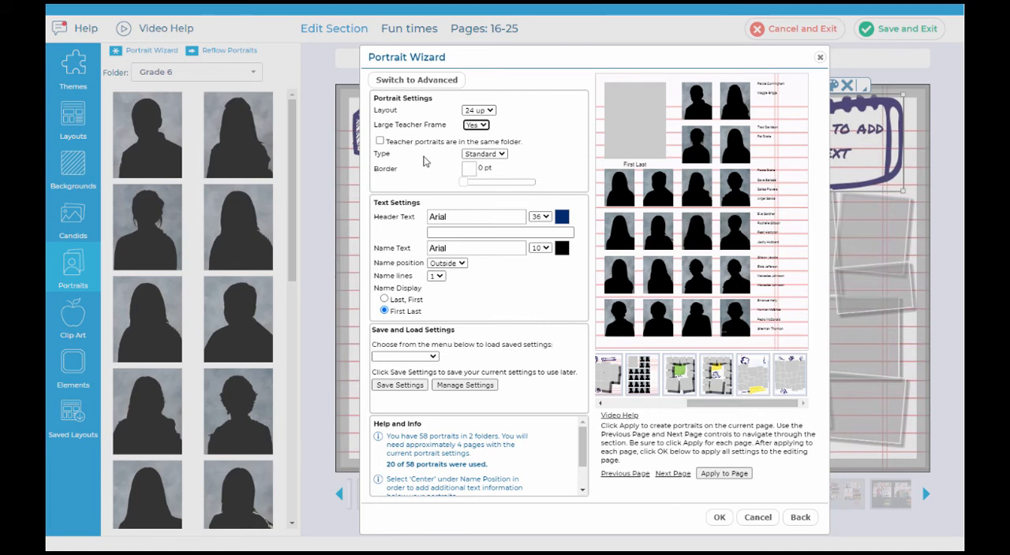
left_click(379, 141)
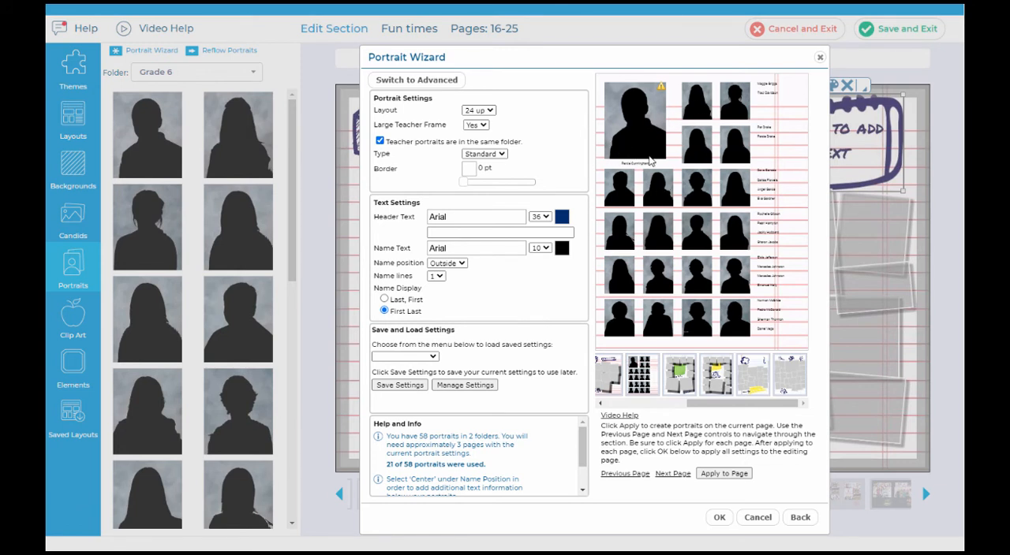
left_click(478, 127)
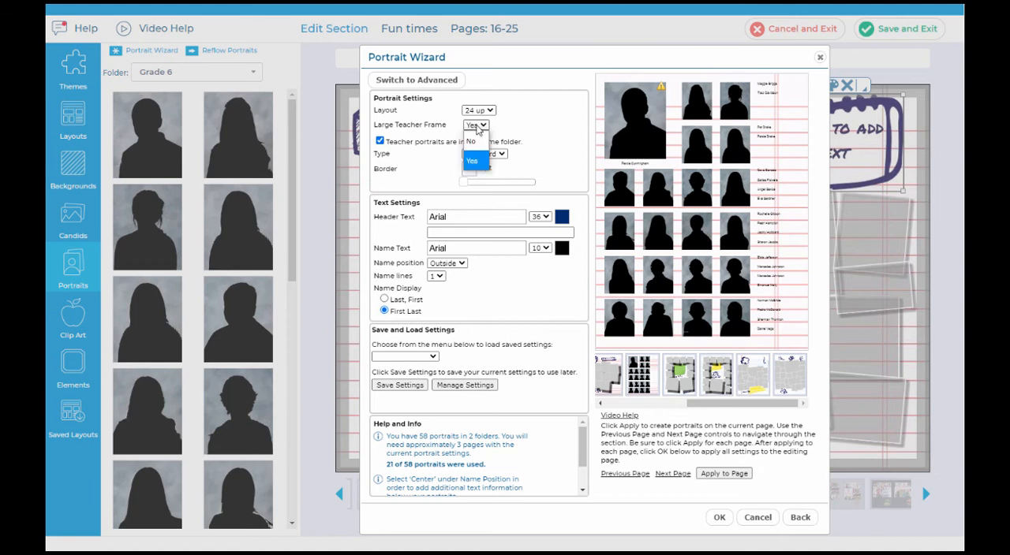
left_click(472, 142)
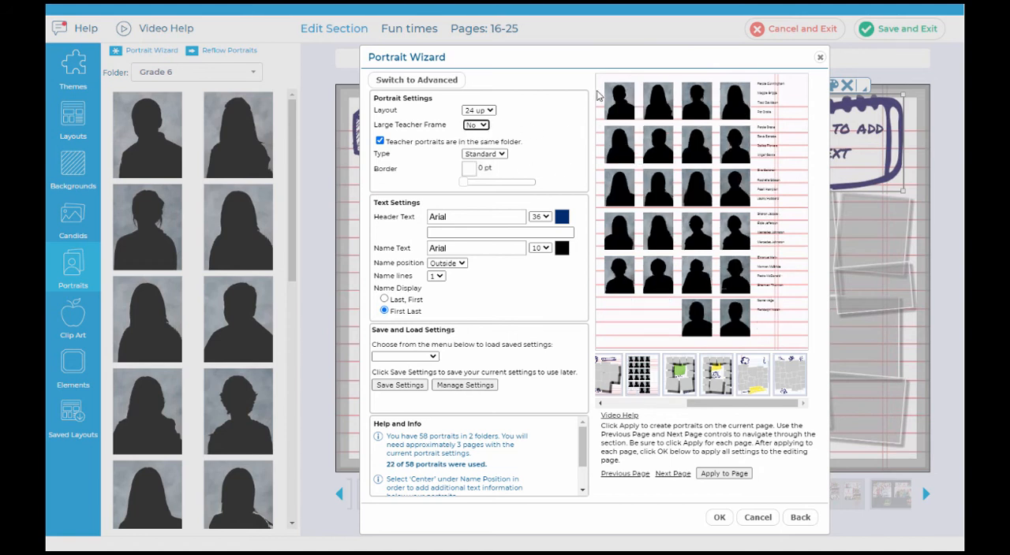
Step: Look over the portrait type options for the page, keeping Standard
left_click(485, 154)
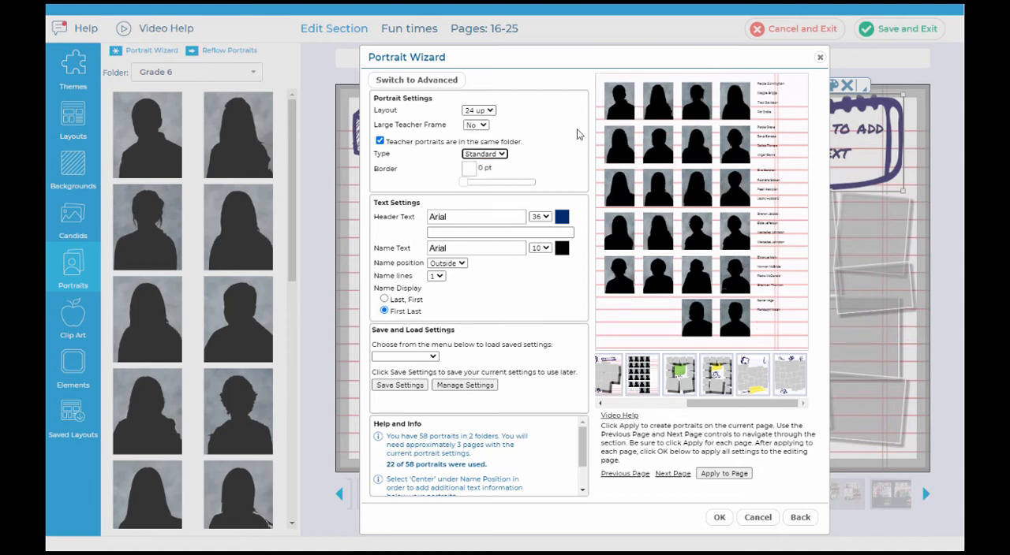
left_click(497, 155)
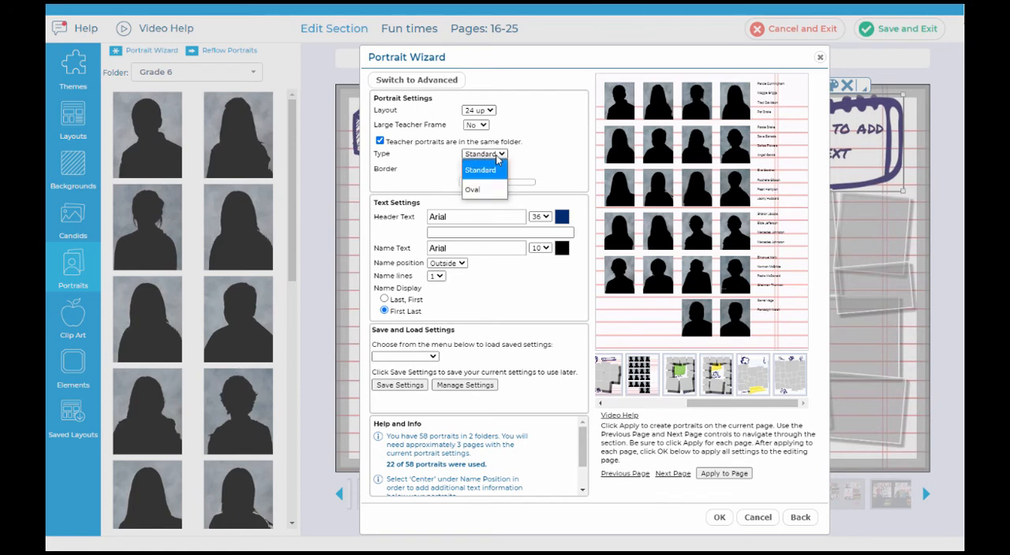
left_click(497, 160)
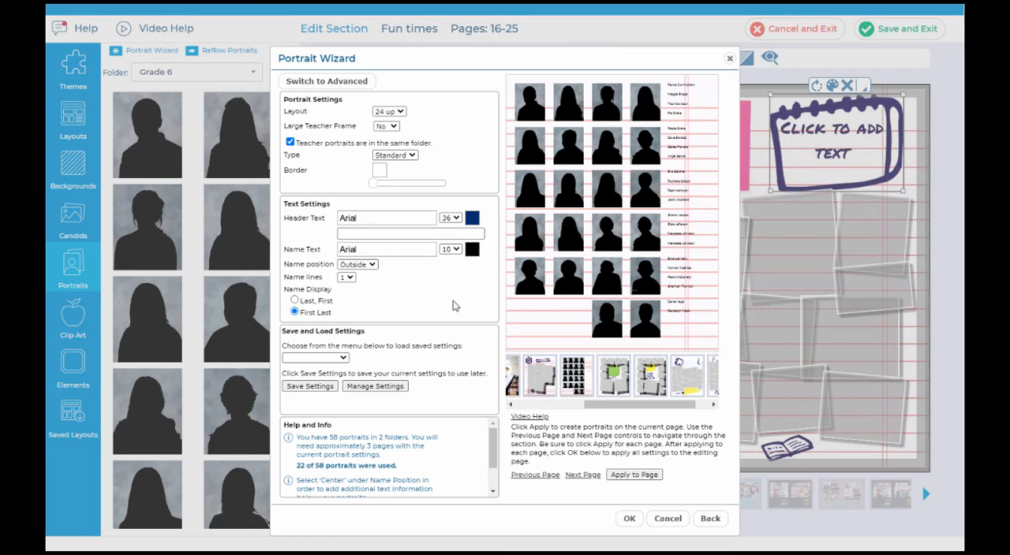
Step: Add the header text "Grade 6" in Arial Black and apply it to the current portrait page
left_click(368, 234)
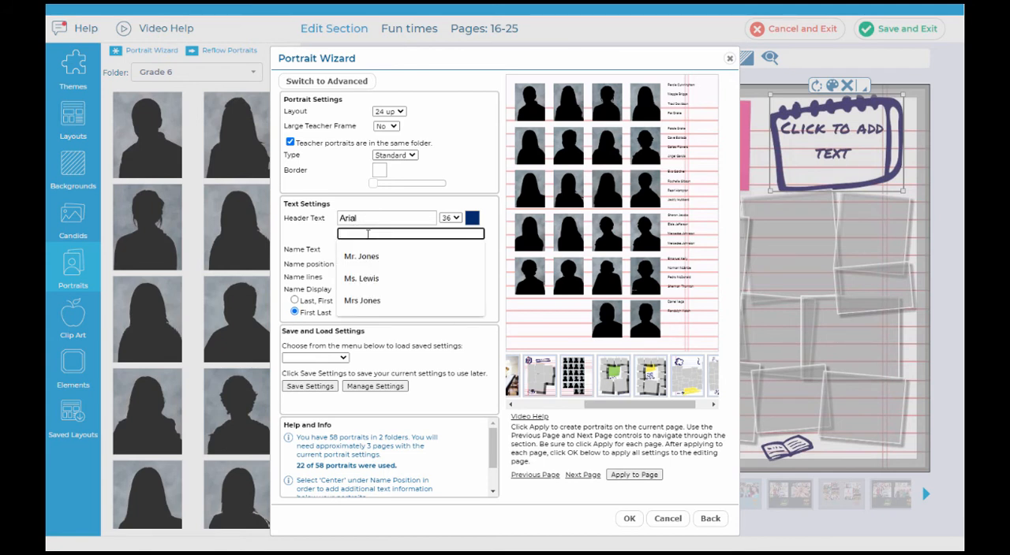
type("Grade 6")
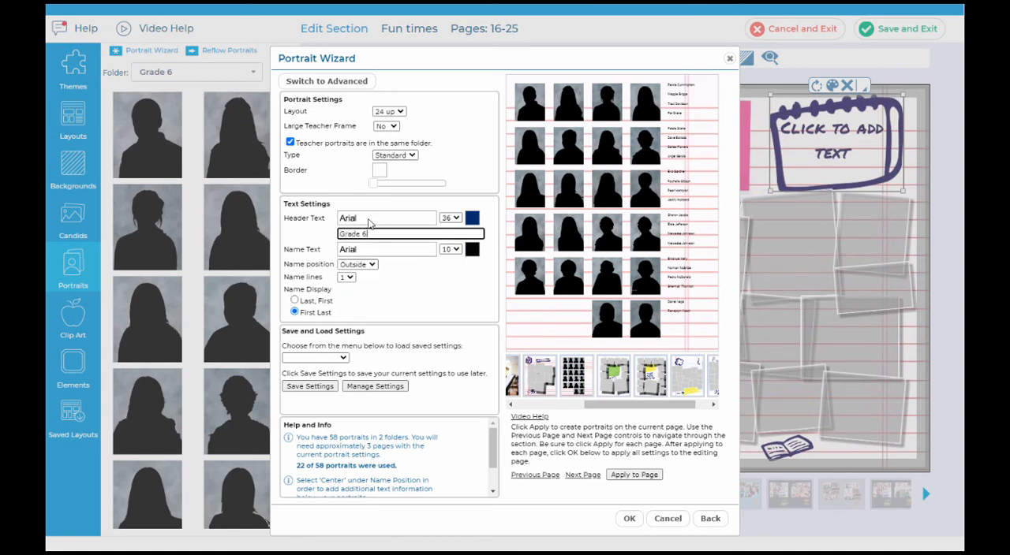
left_click(369, 220)
left_click(391, 315)
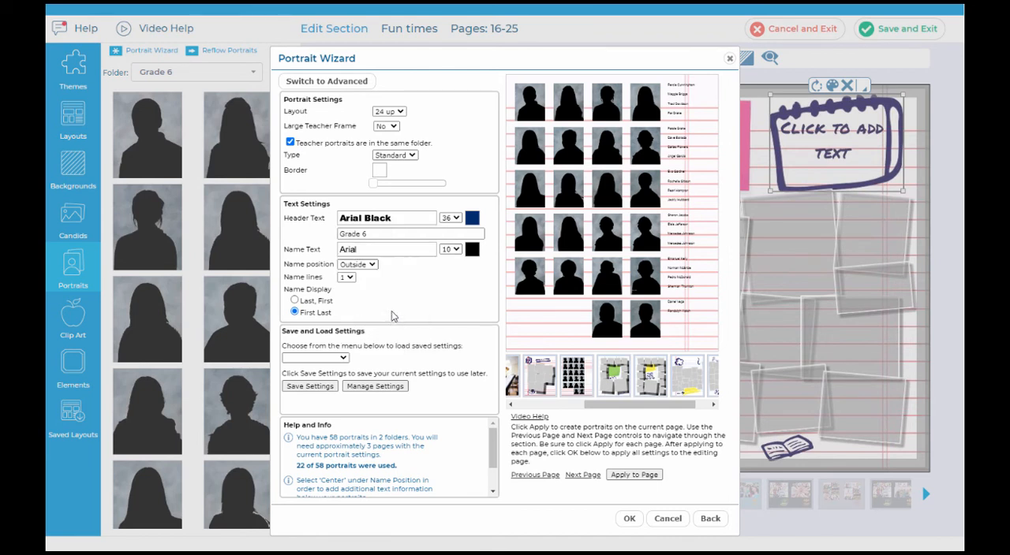
left_click(633, 475)
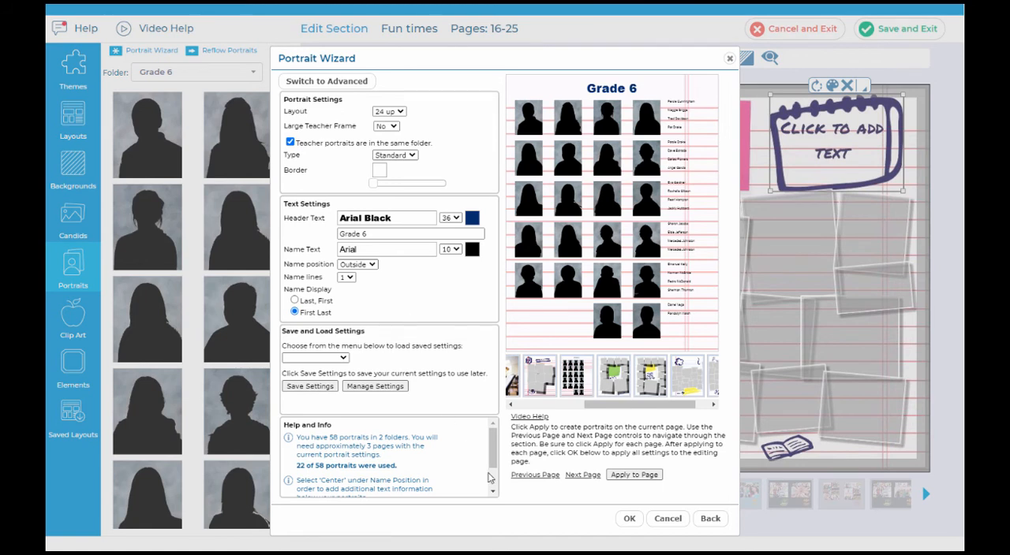
Step: Apply the portraits to the page with the green sticky note and give it the header "Grade 7"
left_click(583, 476)
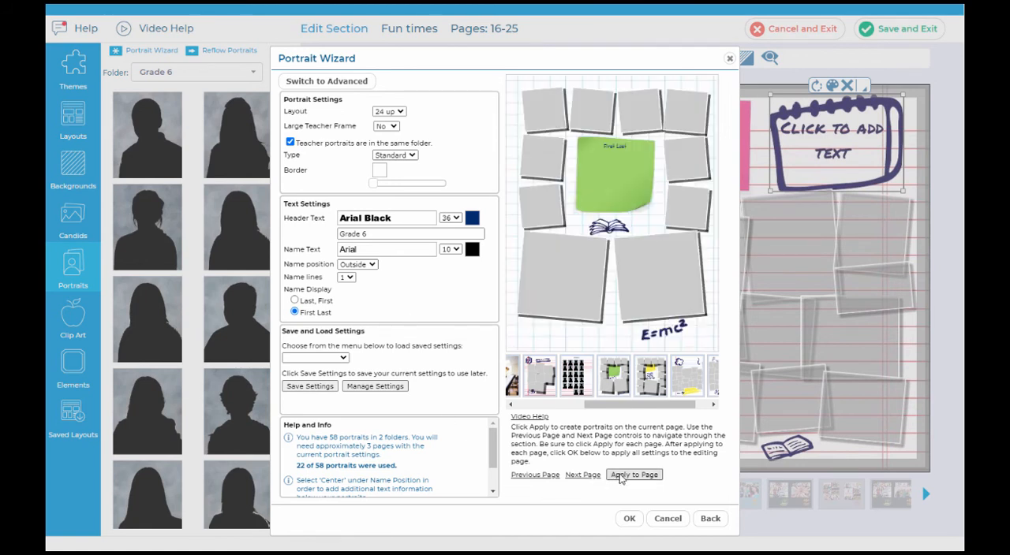
left_click(622, 476)
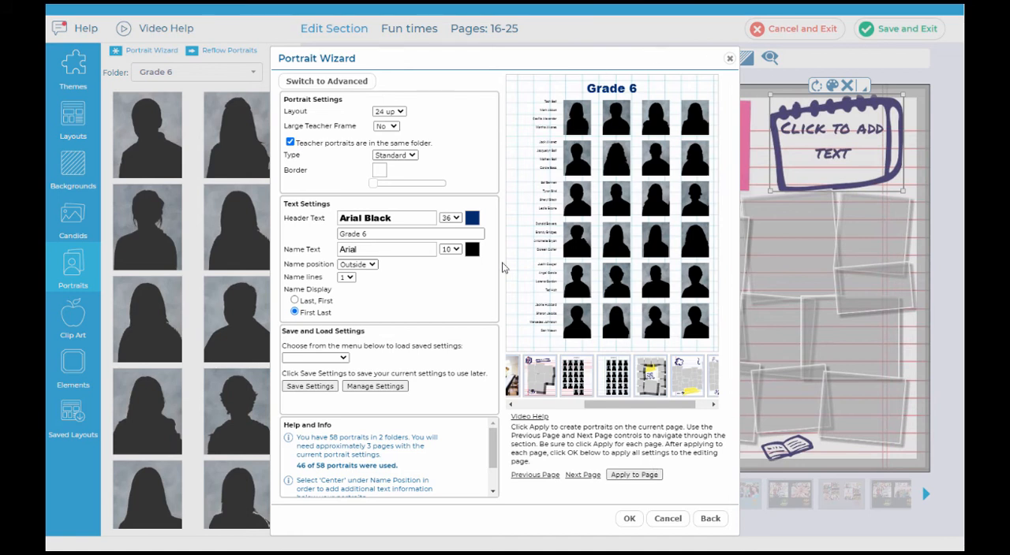
left_click(383, 234)
key("BackSpace")
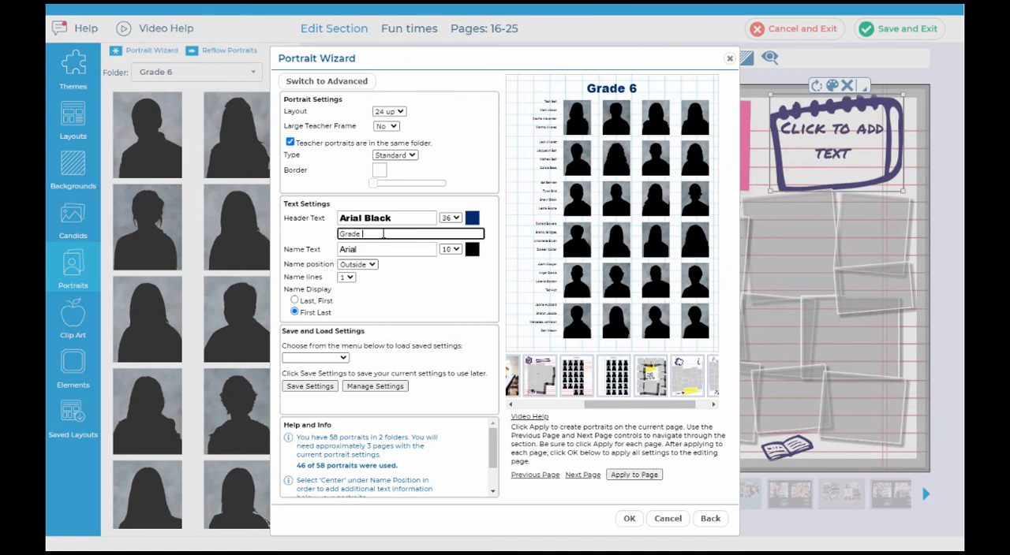
left_click(616, 480)
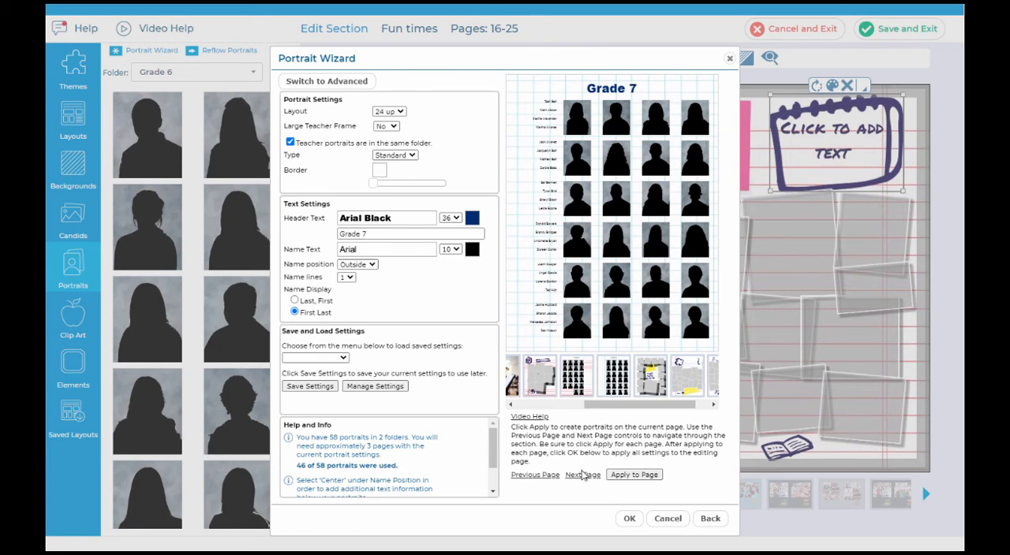
Step: Apply the Grade 7 portraits to the page with the yellow sticky note and return to the previous page
left_click(582, 475)
left_click(645, 474)
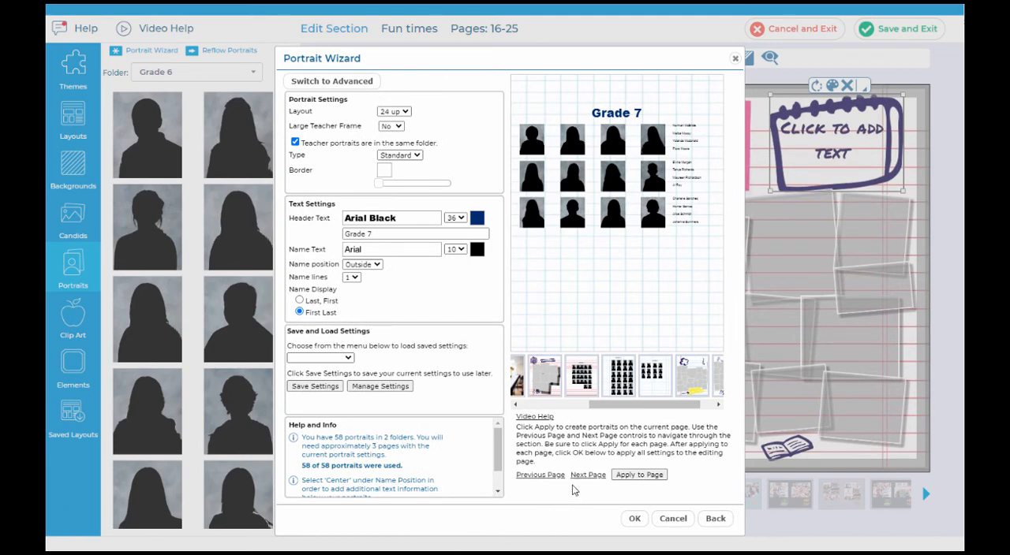
left_click(557, 475)
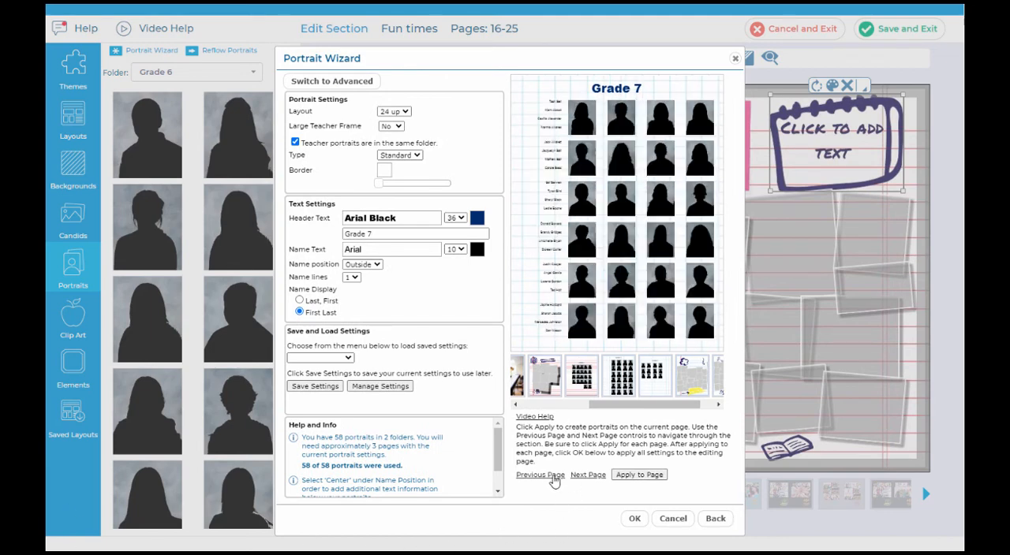
Step: Switch to the wizard's advanced settings, review the row and column choices, and set the top margin to 1.00"
left_click(339, 82)
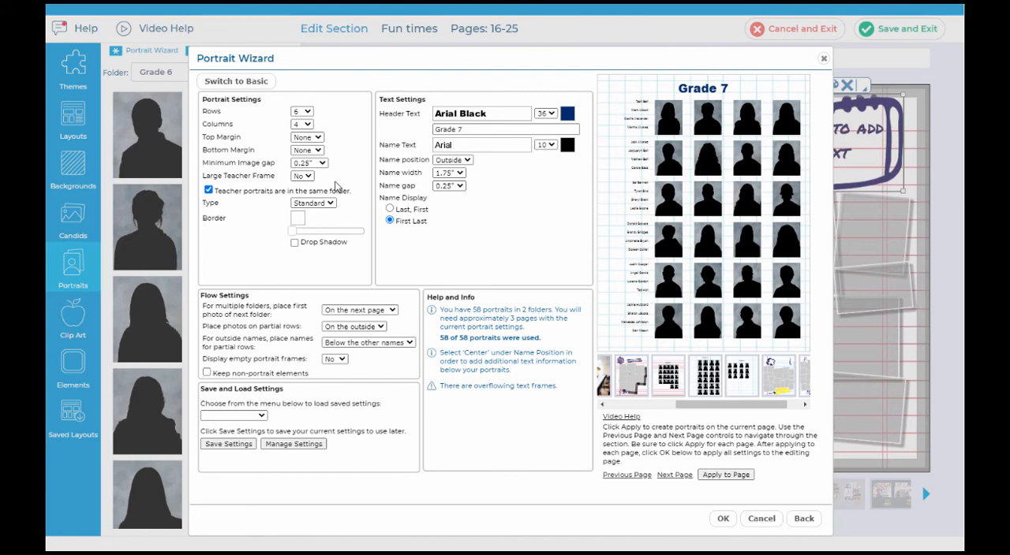
left_click(243, 86)
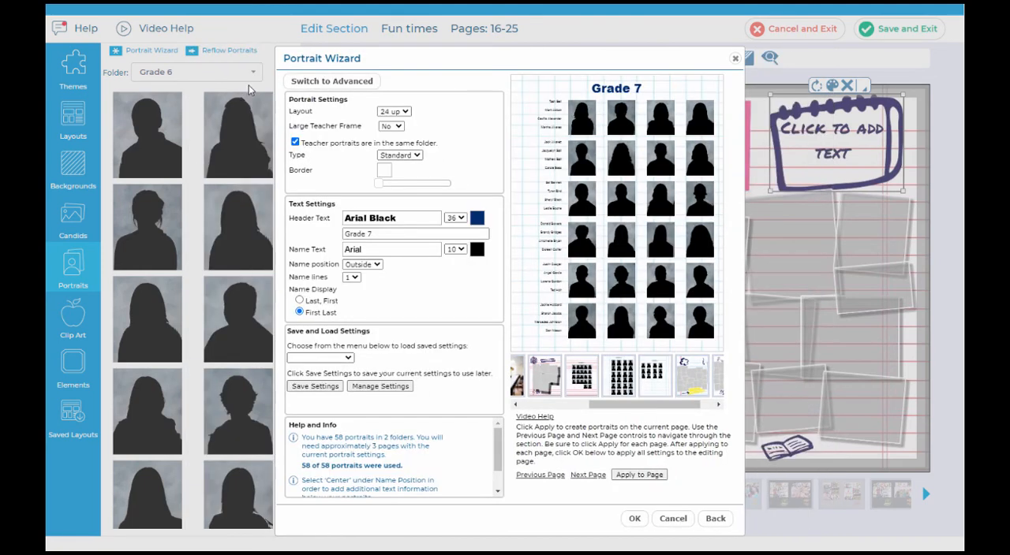
left_click(314, 87)
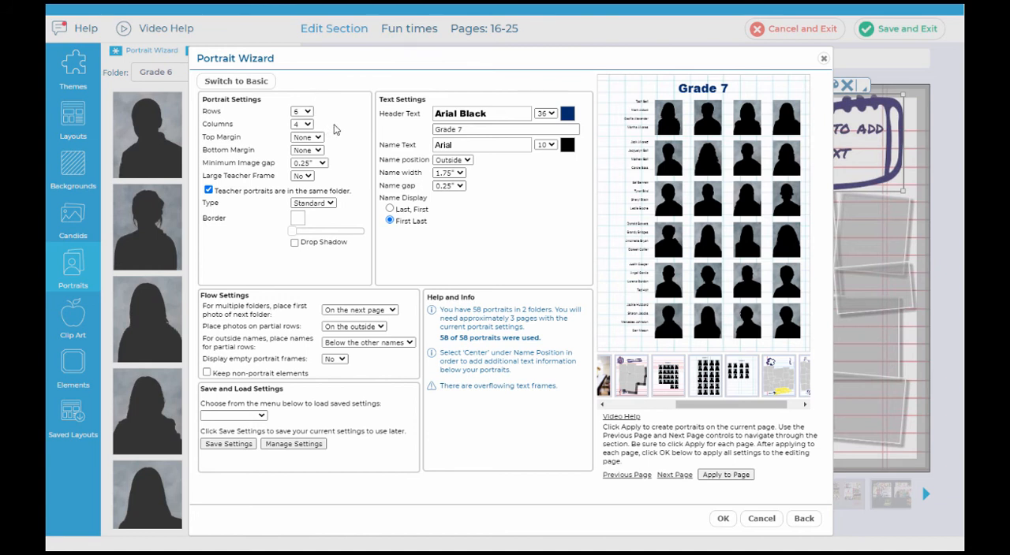
left_click(304, 113)
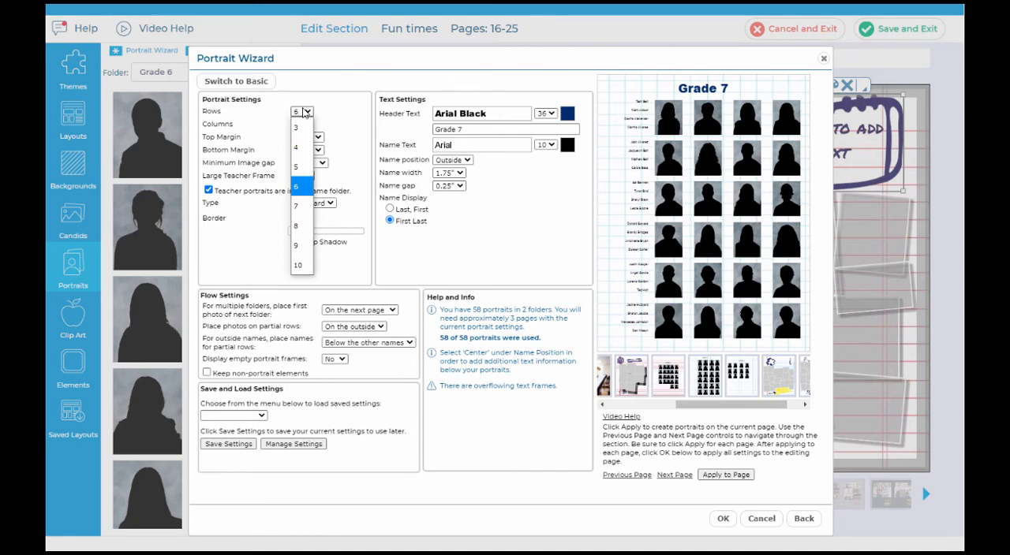
left_click(304, 114)
left_click(302, 126)
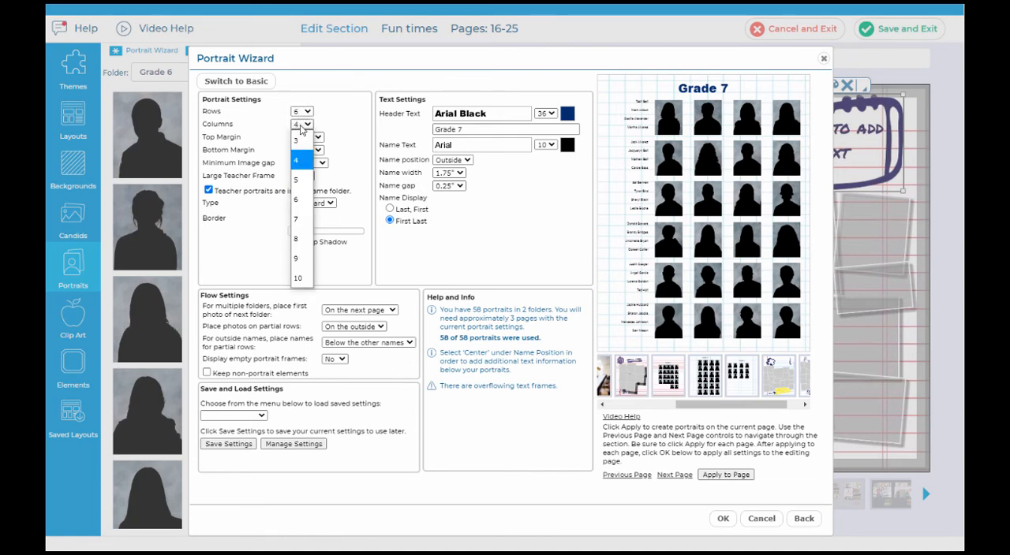
left_click(301, 129)
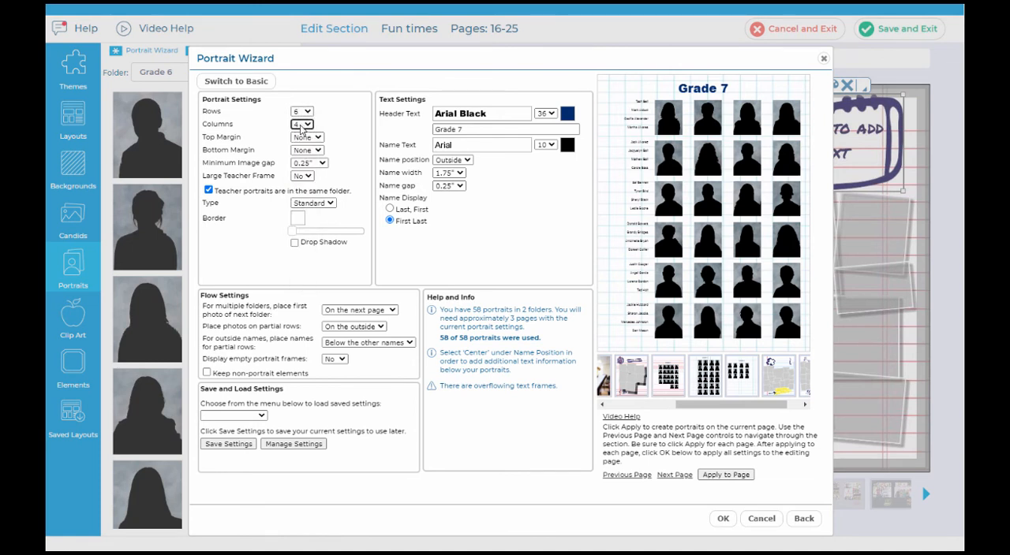
left_click(306, 137)
left_click(304, 203)
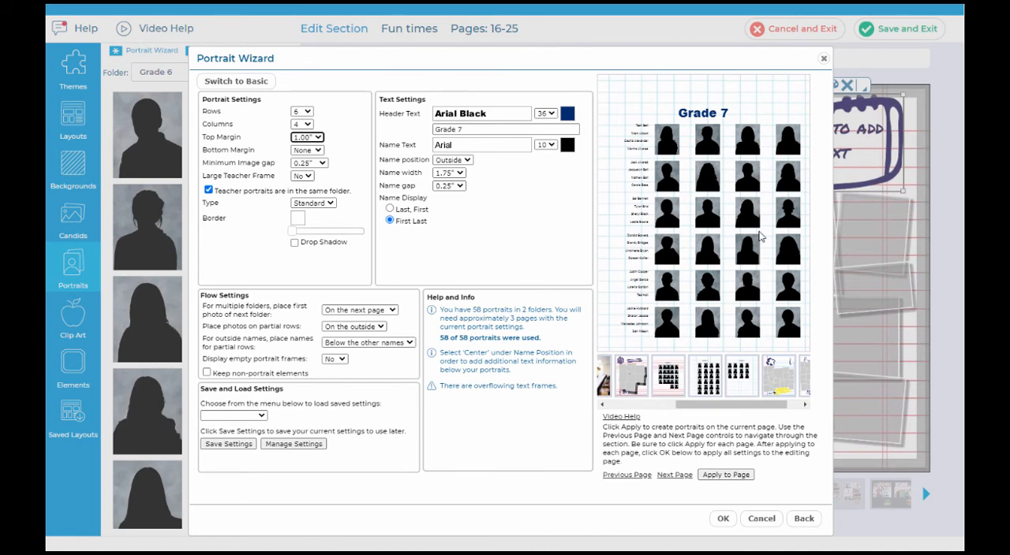
Step: Try 2 large teacher frames on the Grade 7 page and turn them back off
left_click(304, 176)
left_click(302, 232)
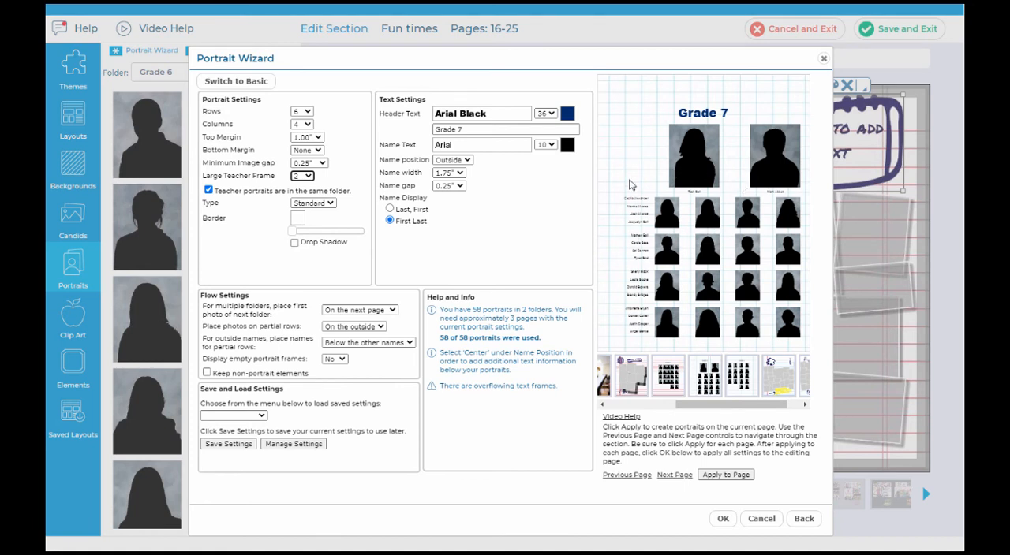
left_click(304, 177)
left_click(298, 193)
Step: Try centering the names below the portraits with 2 name lines, looking over the available name items
left_click(462, 160)
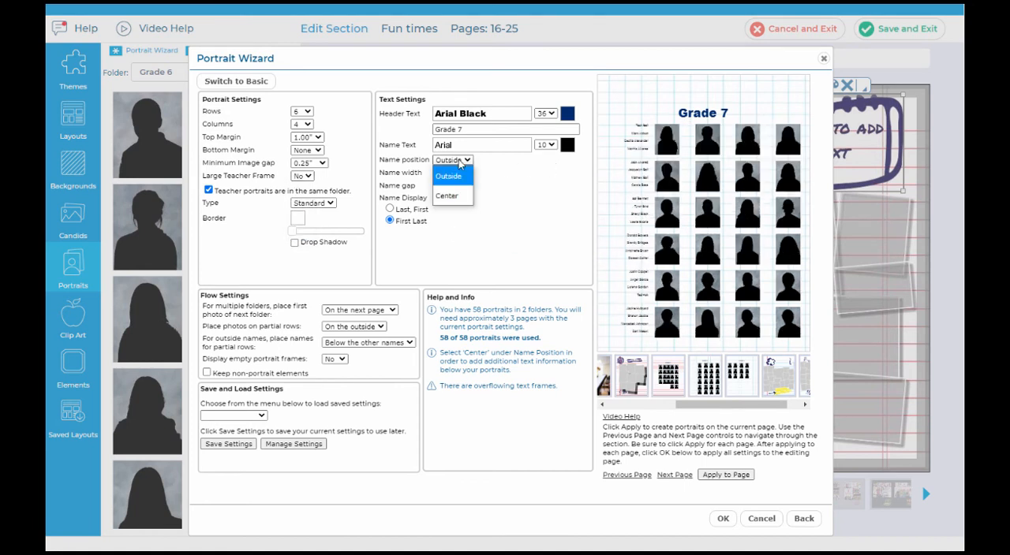
left_click(459, 197)
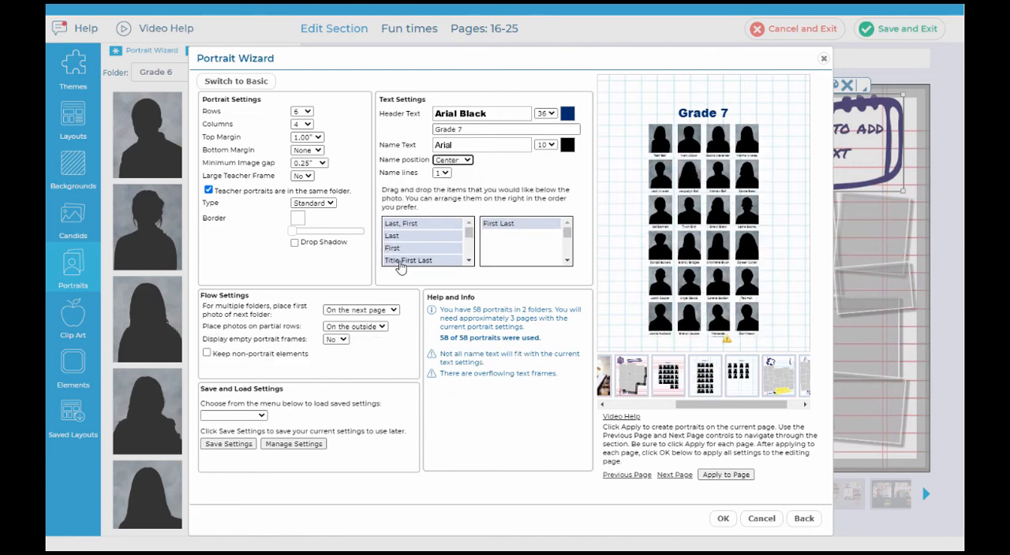
left_click_drag(466, 232, 468, 250)
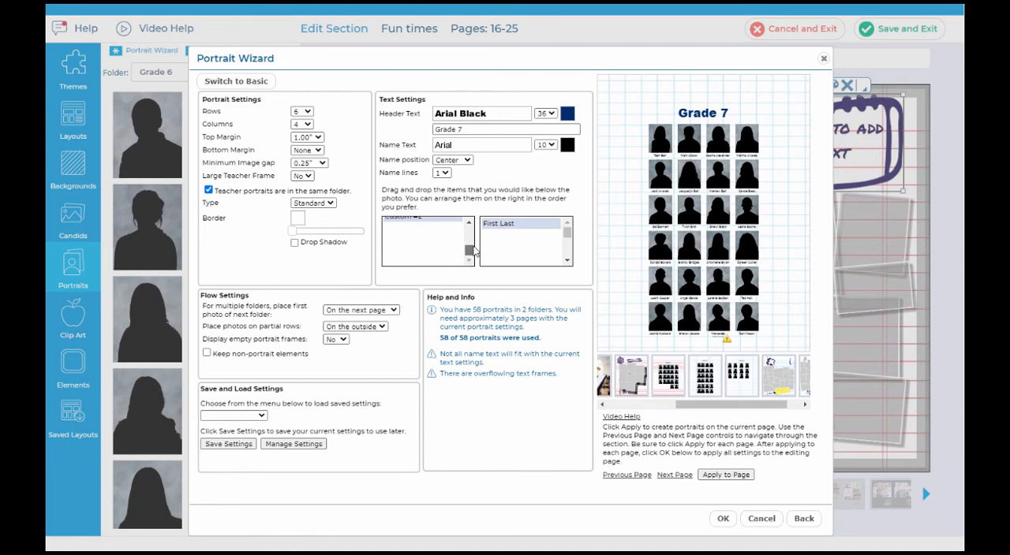
scroll(471, 250, "up", 1)
scroll(471, 247, "up", 1)
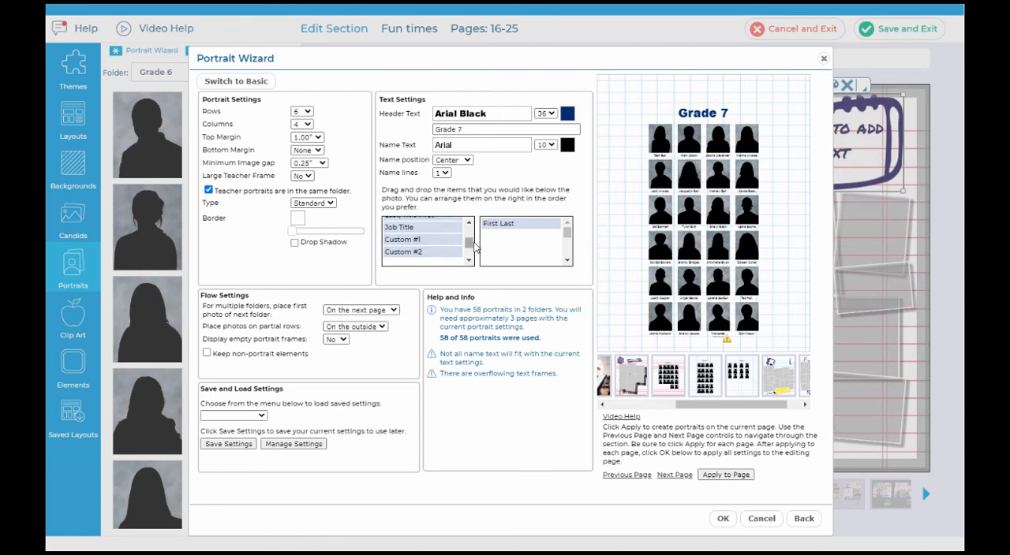
left_click(442, 173)
left_click(437, 210)
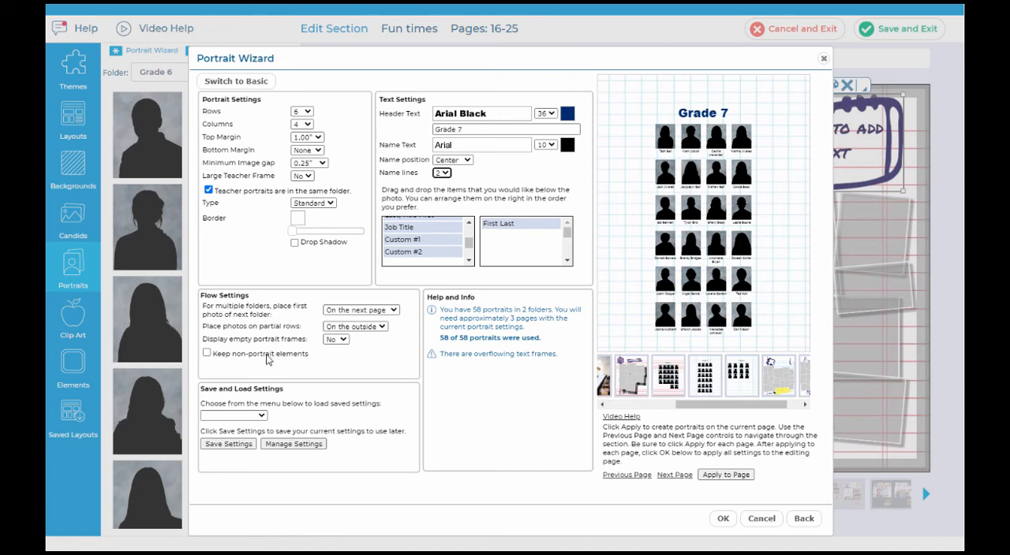
Step: Examine the flow settings for where the next folder's first photo goes and for displaying empty portrait frames
left_click(387, 315)
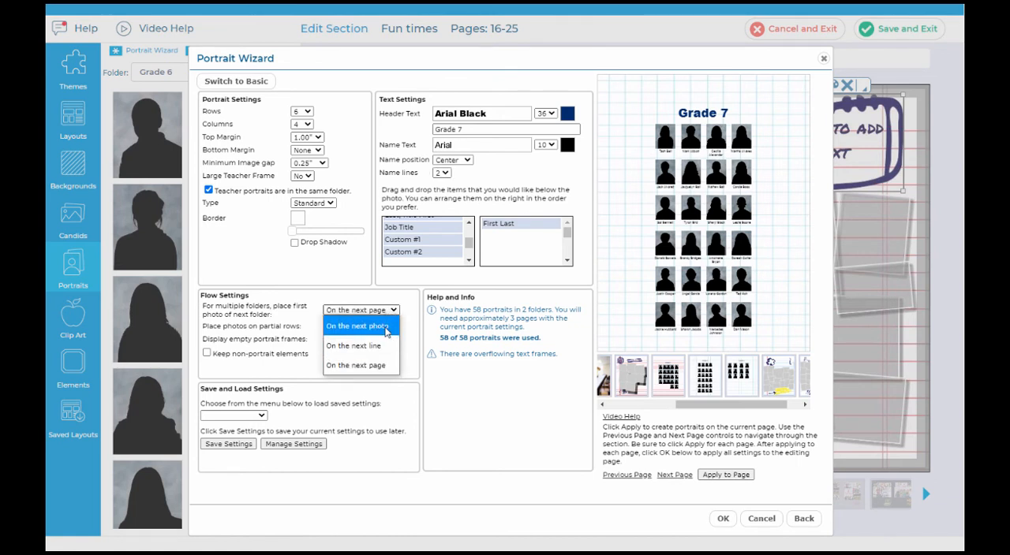
left_click(409, 333)
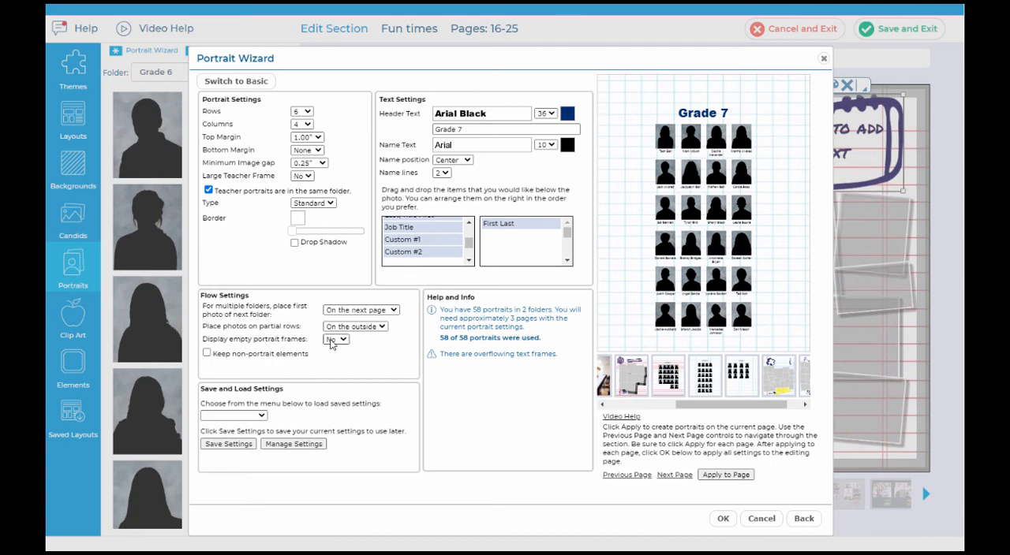
left_click(332, 340)
left_click(332, 342)
Step: Set the name position to Outside, then finish the wizard and save its settings as "2021 final"
left_click(455, 160)
left_click(451, 175)
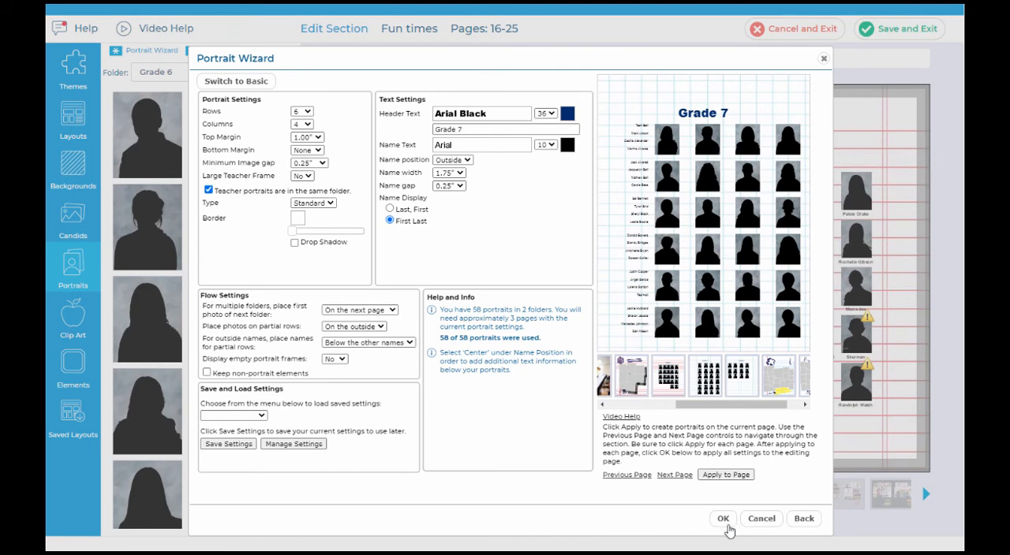
left_click(722, 520)
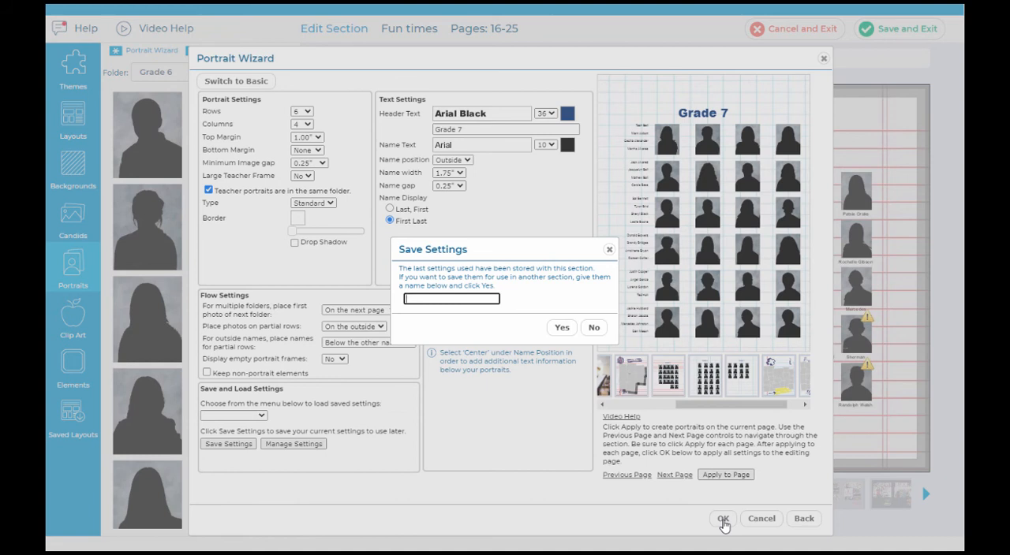
type("2021 final")
left_click(570, 330)
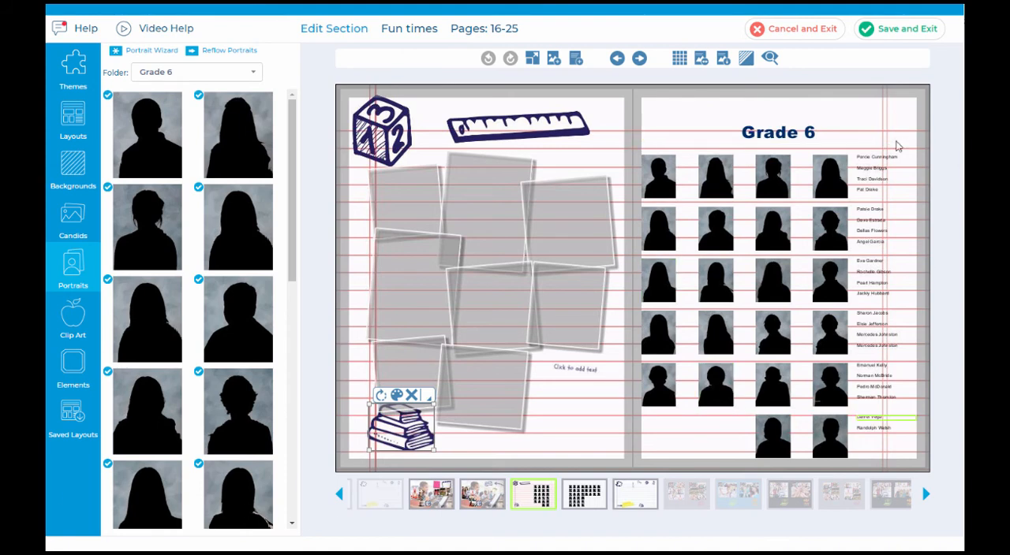
Step: Apply the blue lined Sketchbook background with the rainbow shooting stars to the Grade 7 portrait spread
left_click(639, 59)
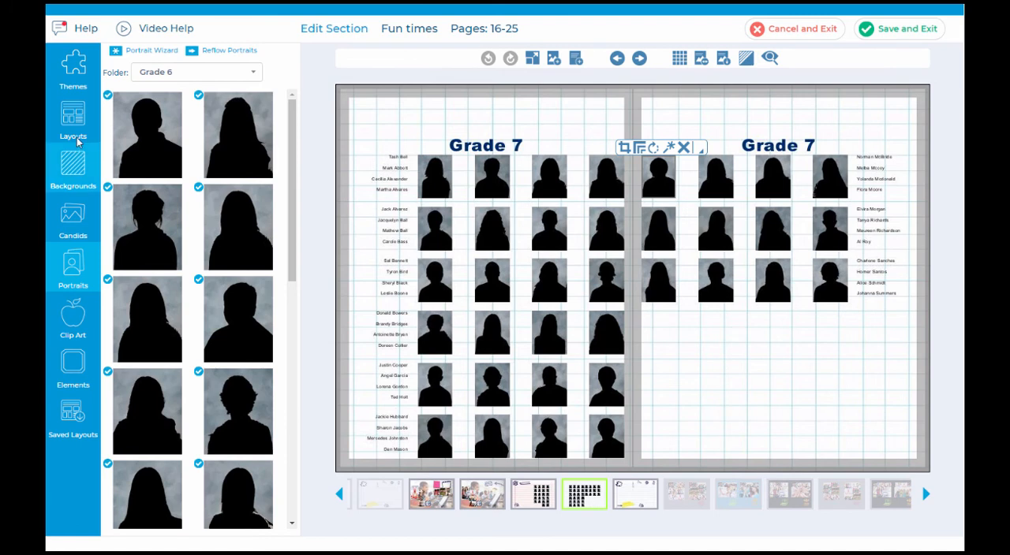
left_click(69, 163)
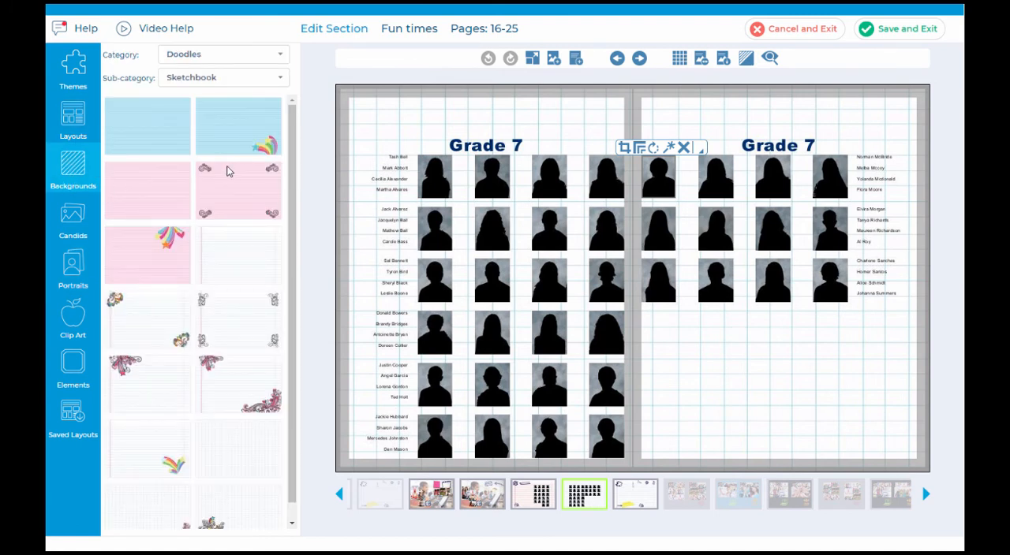
left_click_drag(227, 171, 710, 317)
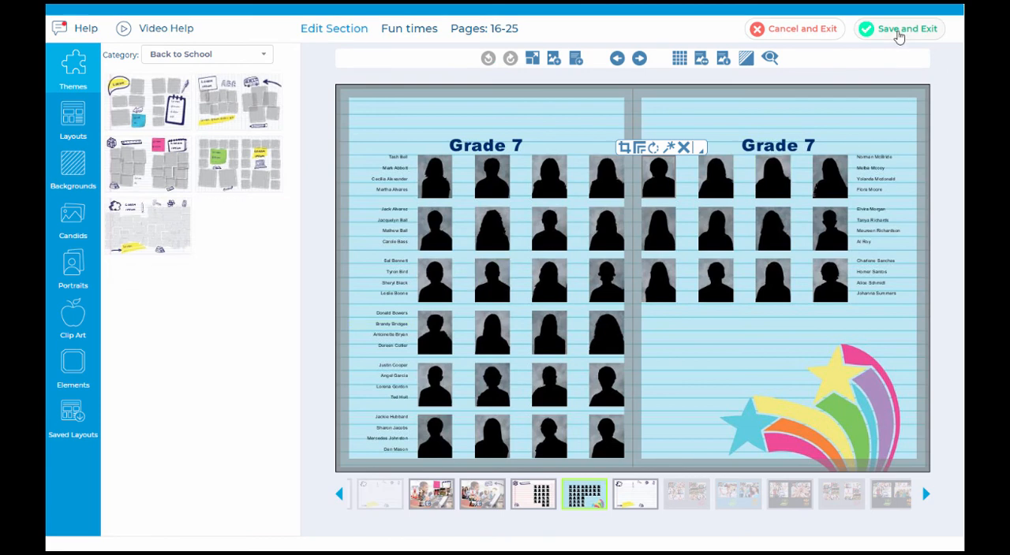
Step: Save and exit the Fun times section despite its photo problems, and open the Hard Cover for editing
left_click(897, 33)
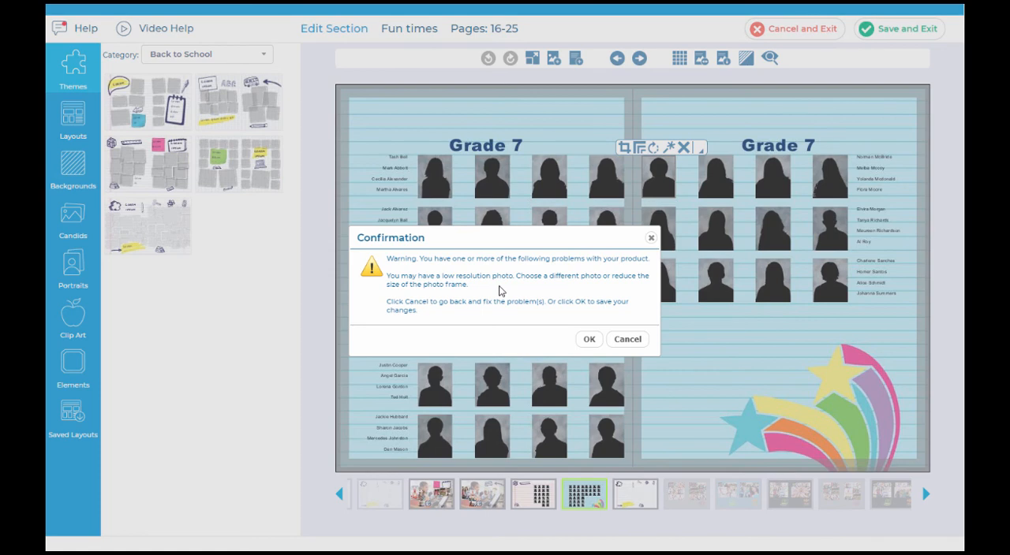
left_click(590, 340)
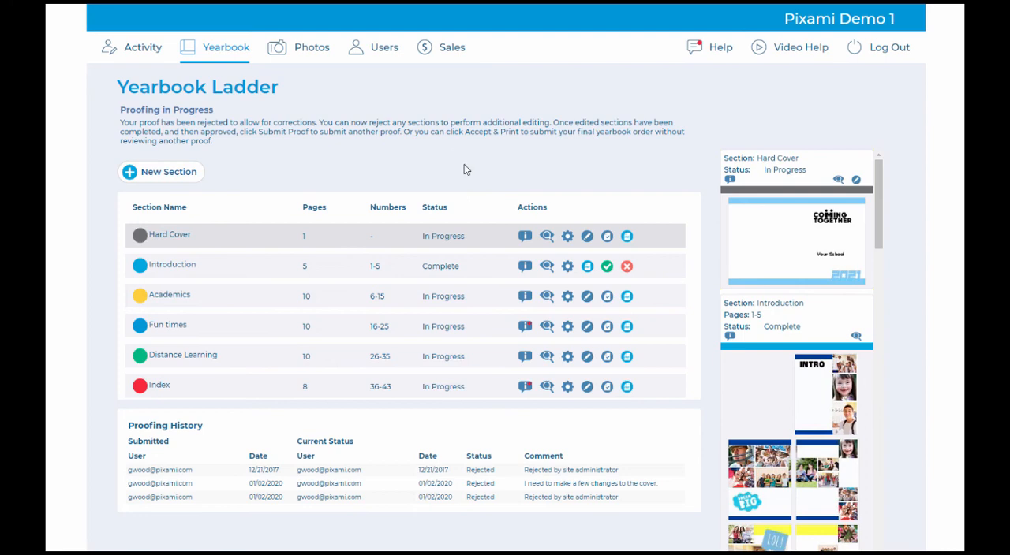
left_click(586, 237)
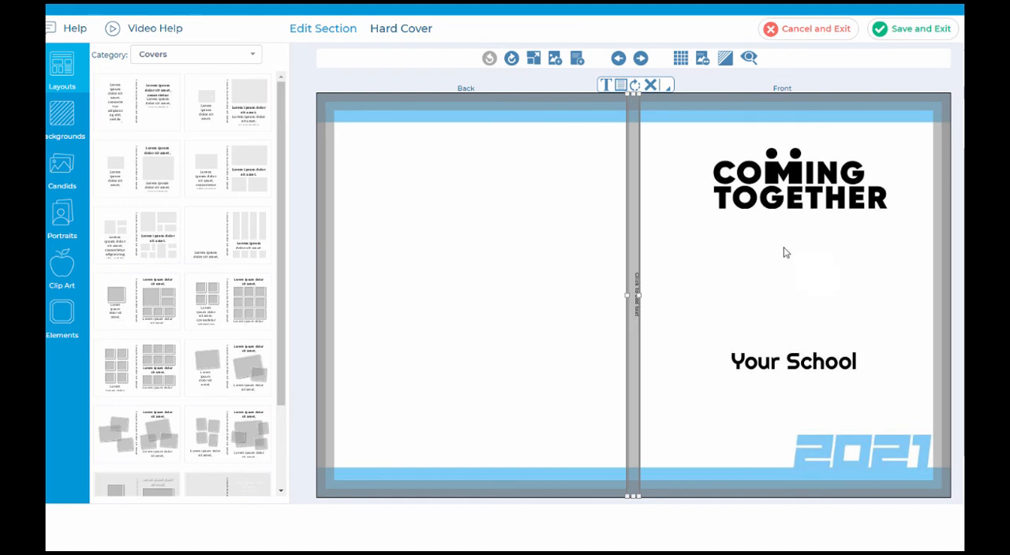
Step: Delete the Coming Together title, the Your School text and the 2021 graphic from the front cover together
left_click(777, 193)
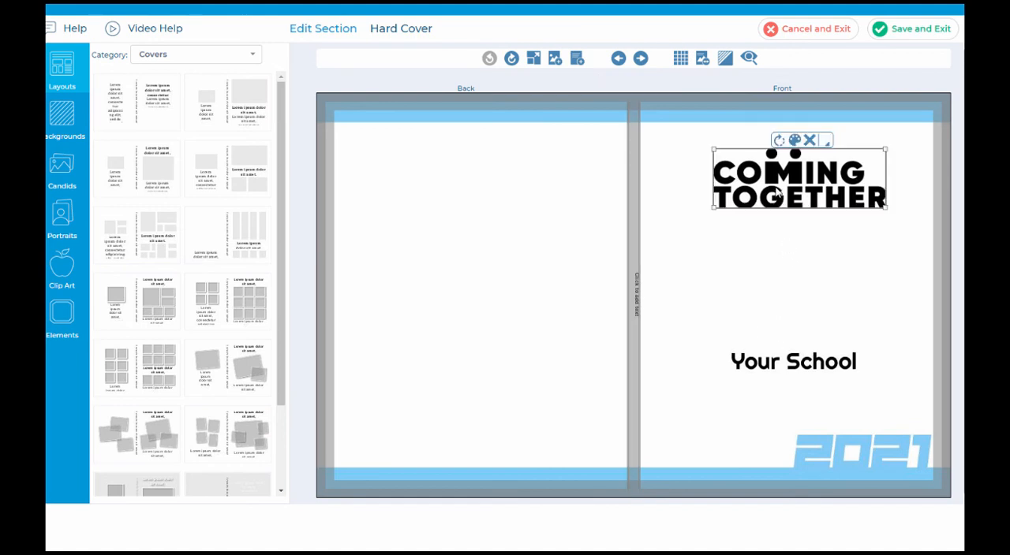
left_click(764, 367, "shift")
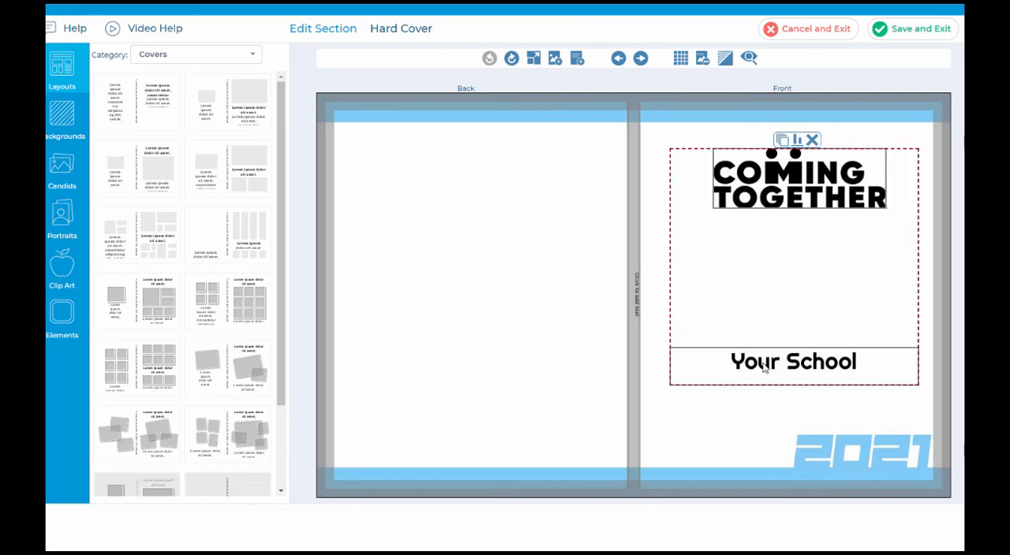
left_click(840, 446, "shift")
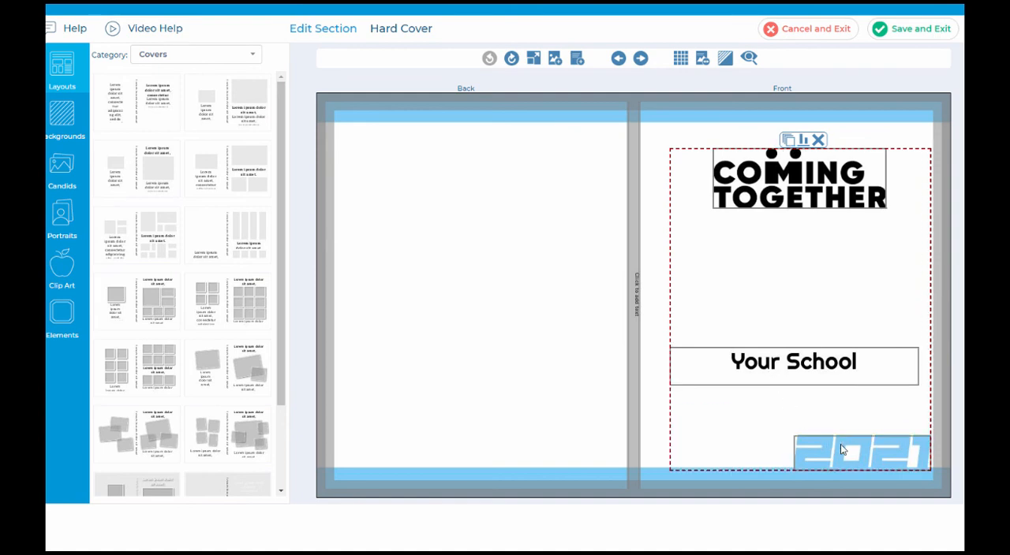
left_click(818, 141)
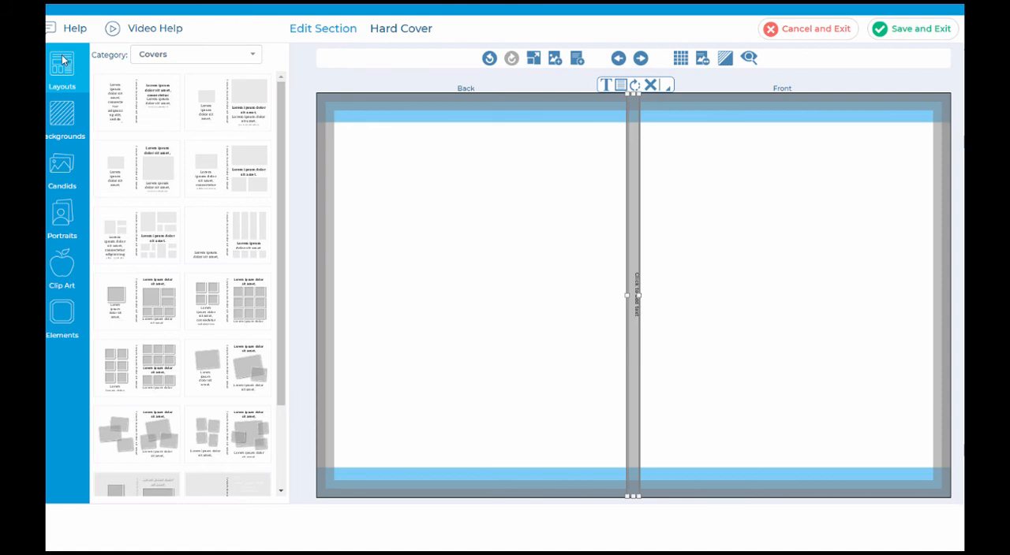
Step: Try the Life in Color Watercolors background from 2021 Covers on the cover, and replace it with the plain Watercolors version
left_click(61, 122)
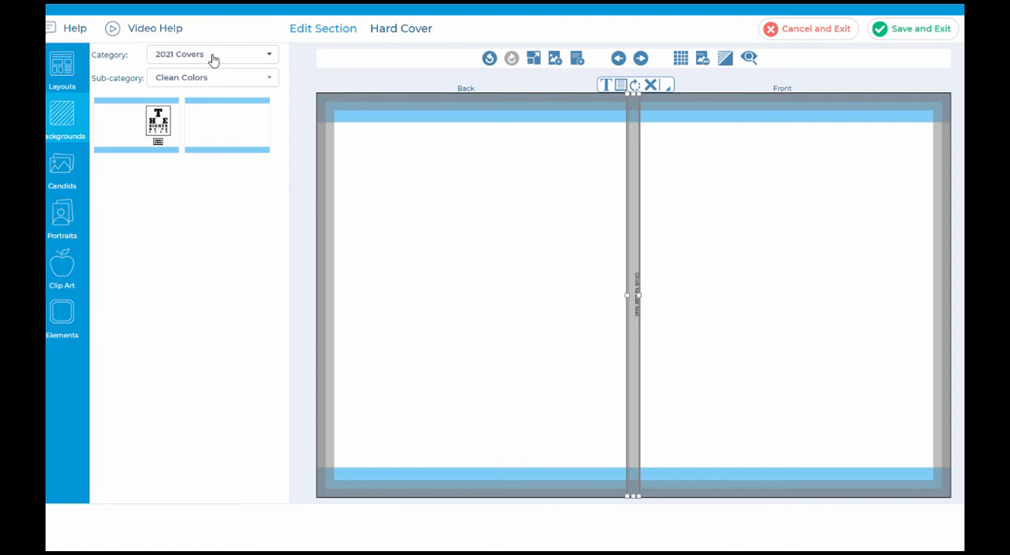
left_click(250, 83)
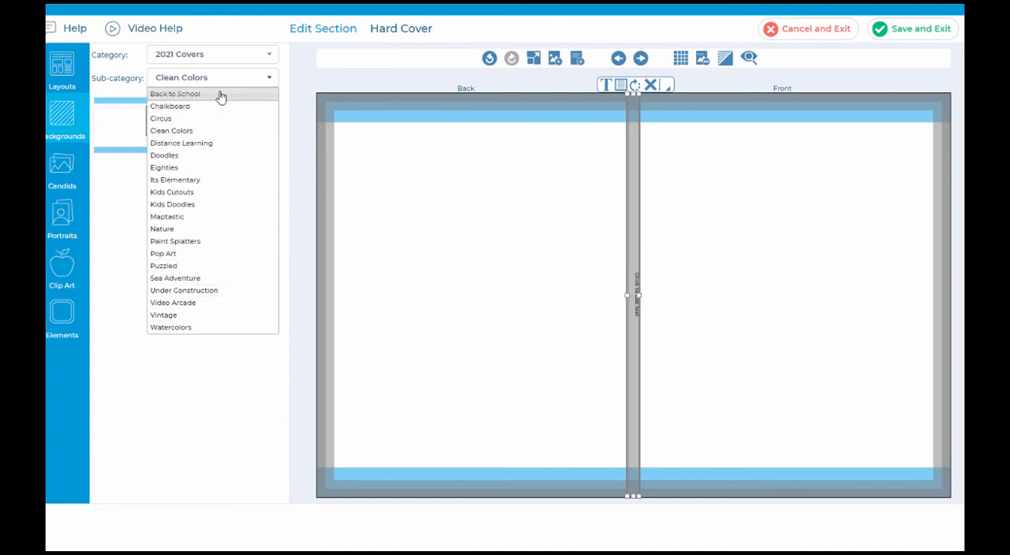
left_click(236, 55)
left_click(236, 55)
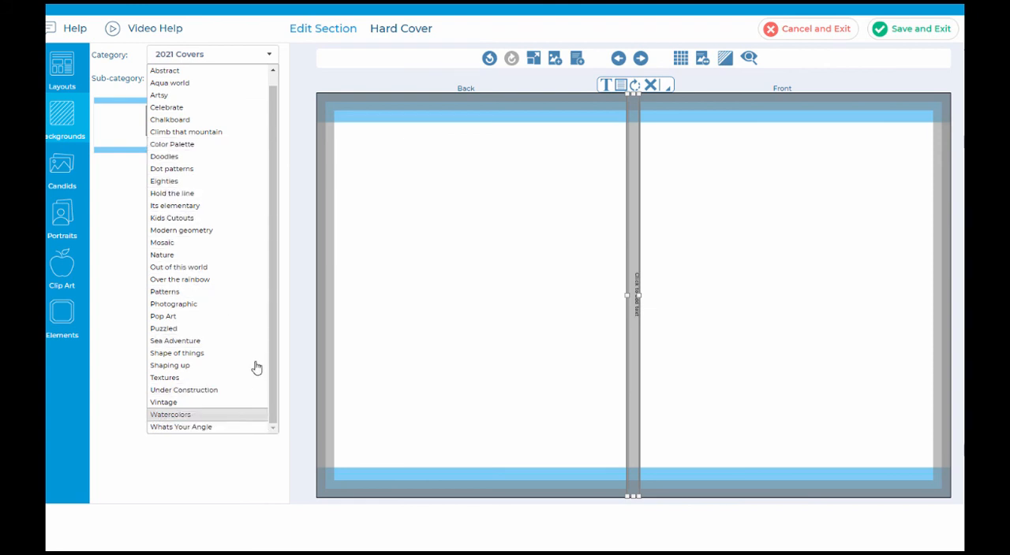
left_click(267, 34)
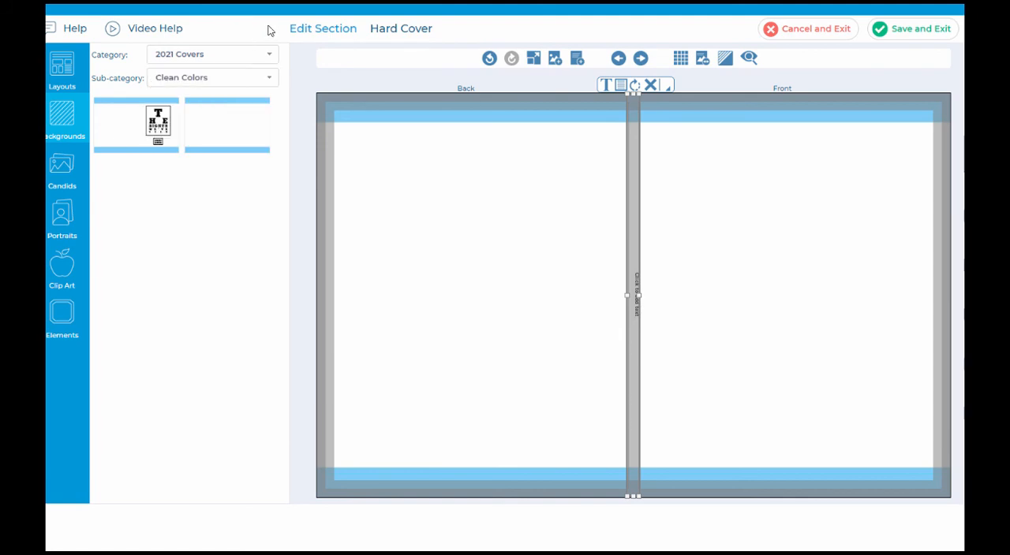
left_click(251, 82)
left_click(225, 328)
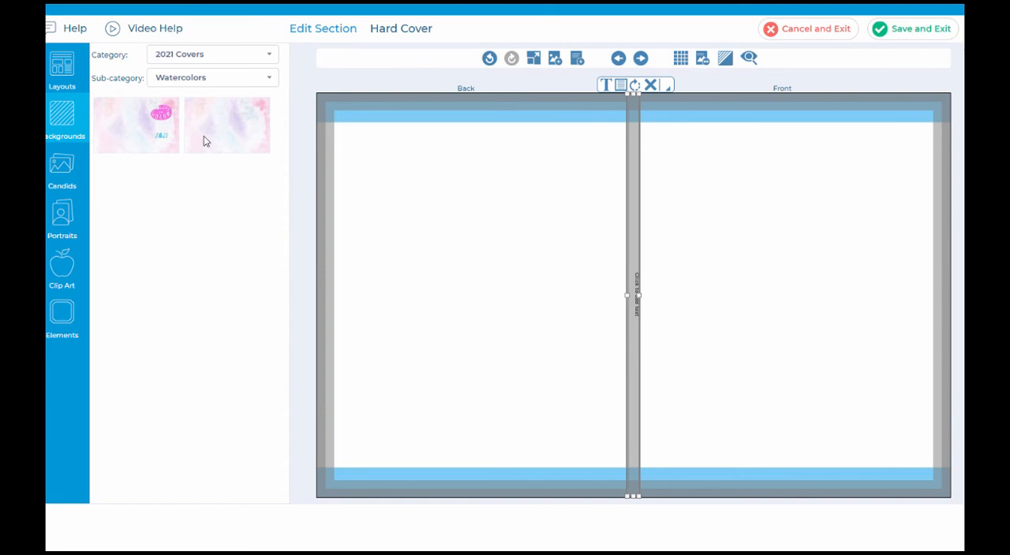
left_click_drag(149, 124, 538, 284)
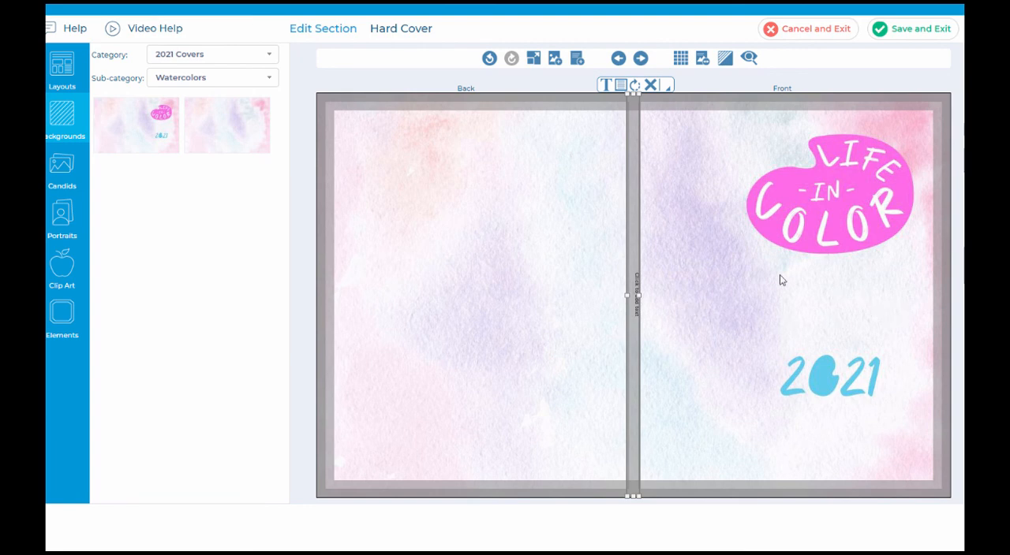
left_click_drag(227, 124, 560, 237)
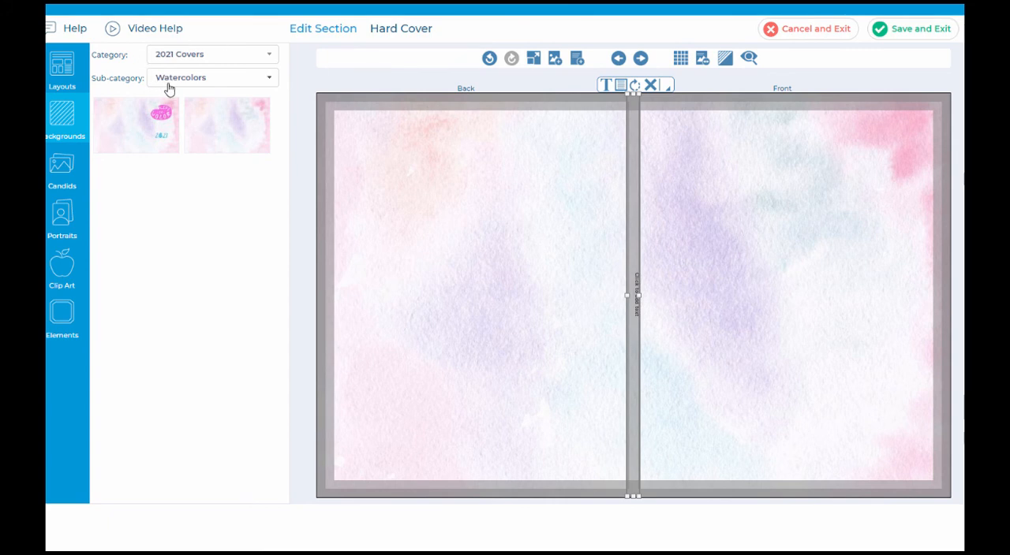
Step: Place the black Good Vibes Only and Twenty One elements from the Cover Studio folder on the front cover
left_click(58, 330)
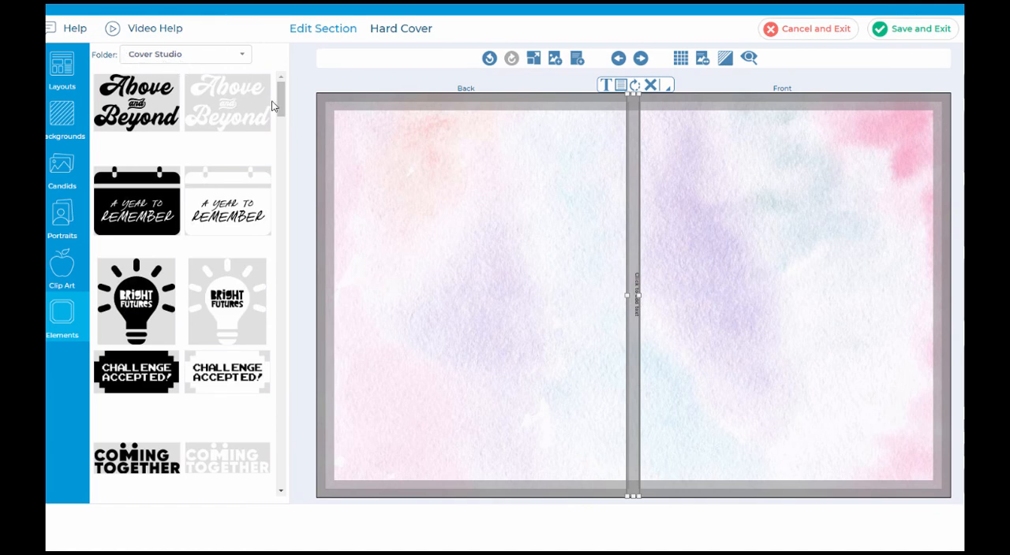
left_click_drag(280, 98, 297, 184)
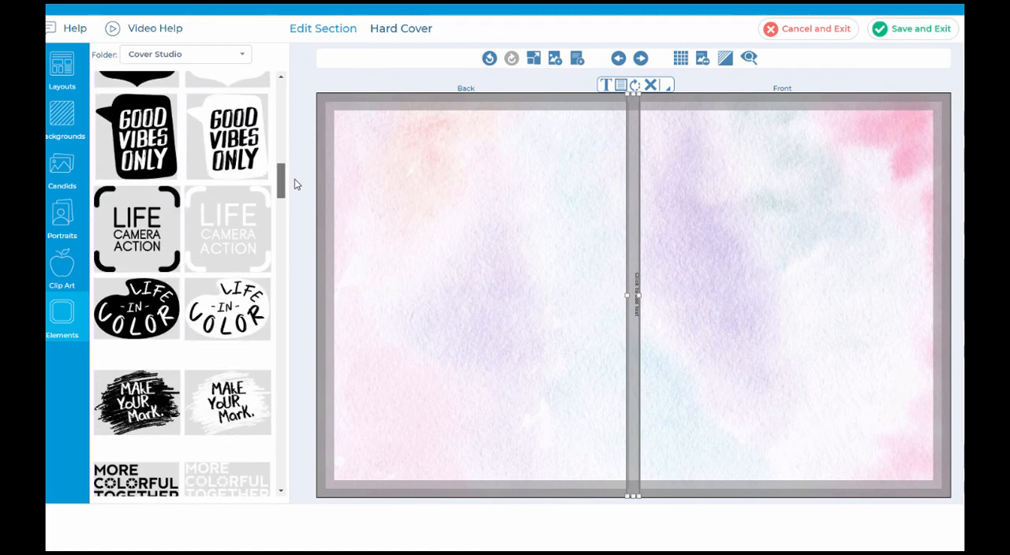
left_click_drag(157, 142, 834, 189)
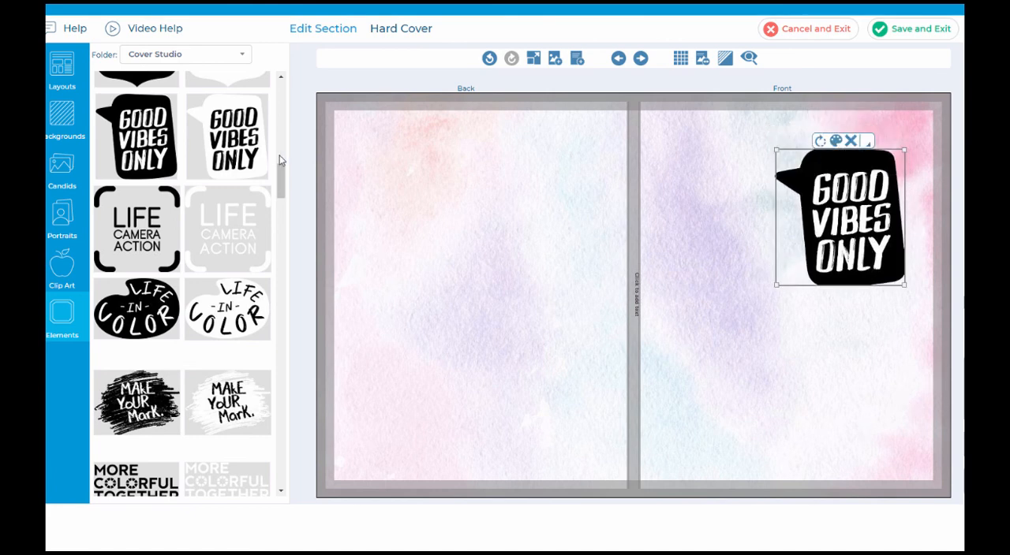
left_click_drag(280, 160, 298, 310)
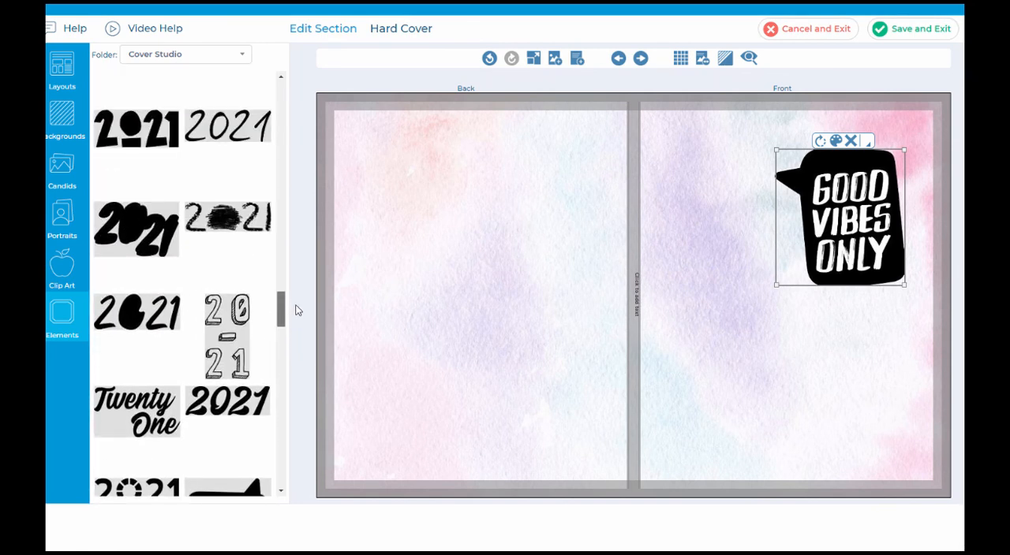
left_click_drag(231, 408, 860, 398)
Step: Recolor the Good Vibes Only element with the saved dark blue swatch, 012e71
left_click(850, 224)
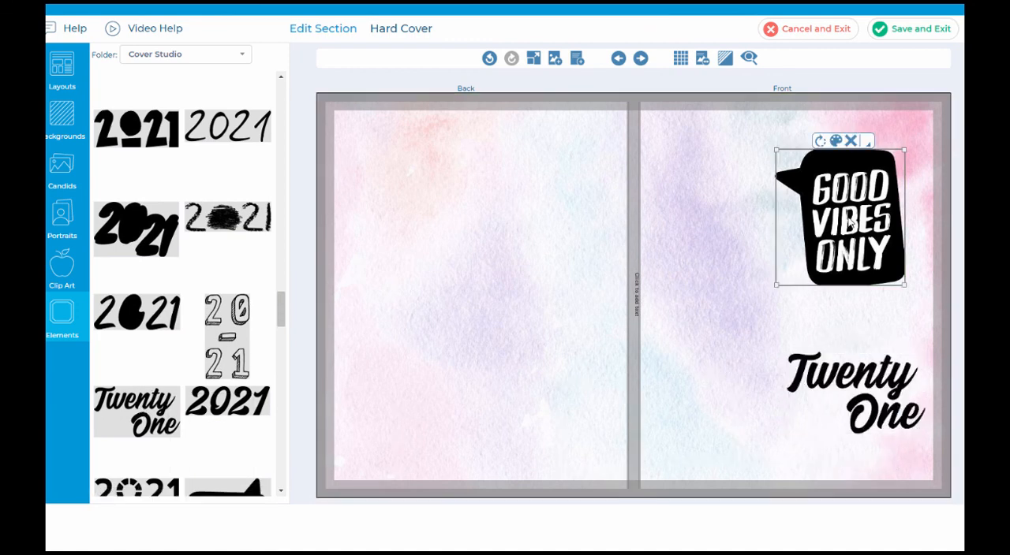
left_click(835, 141)
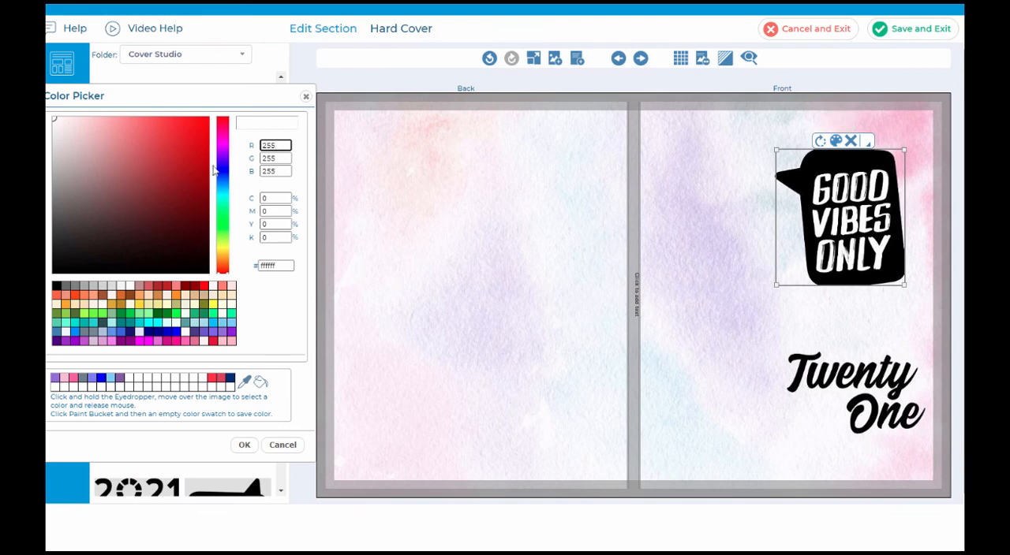
left_click(230, 379)
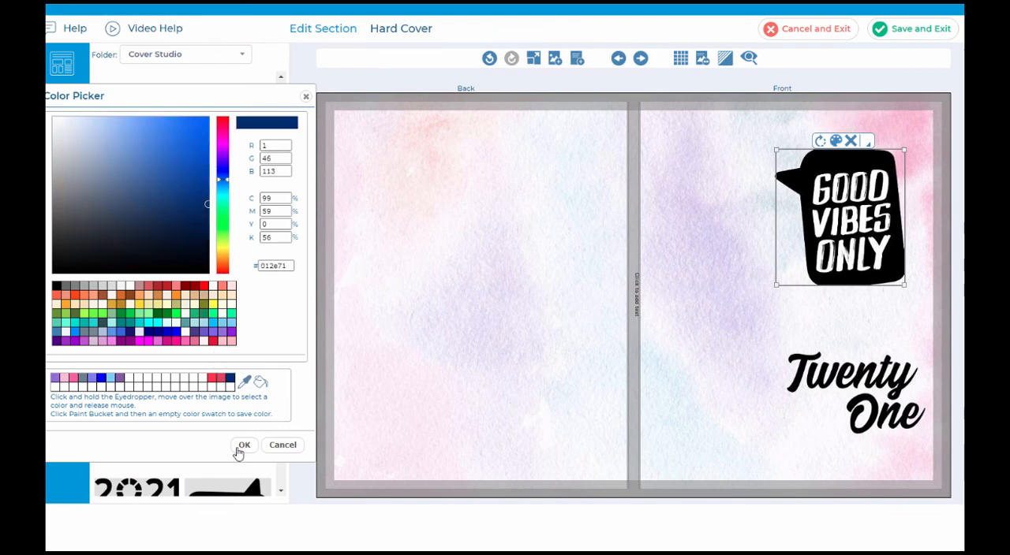
left_click(243, 445)
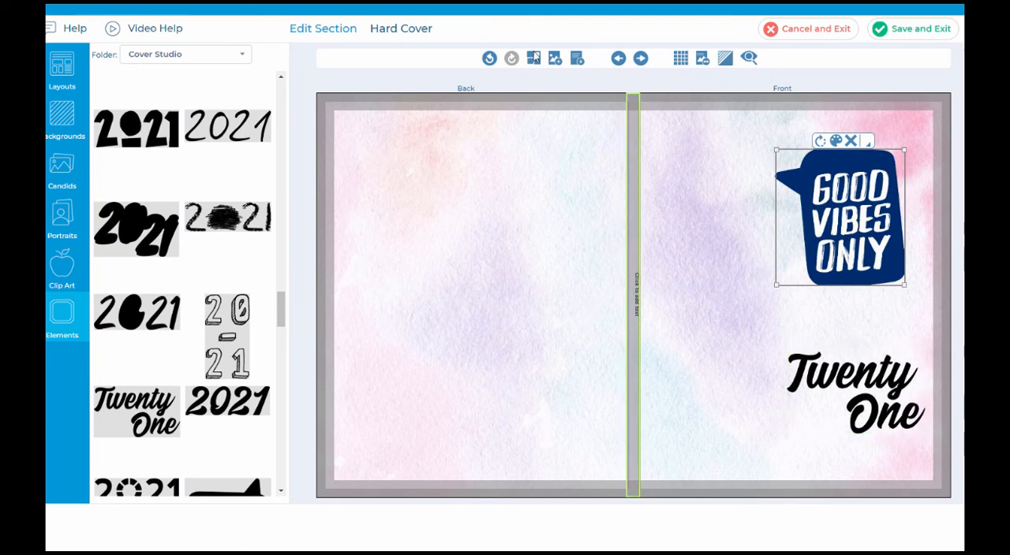
Step: Add a wide text box between the Good Vibes Only and Twenty One elements, and save and exit the cover
left_click(576, 61)
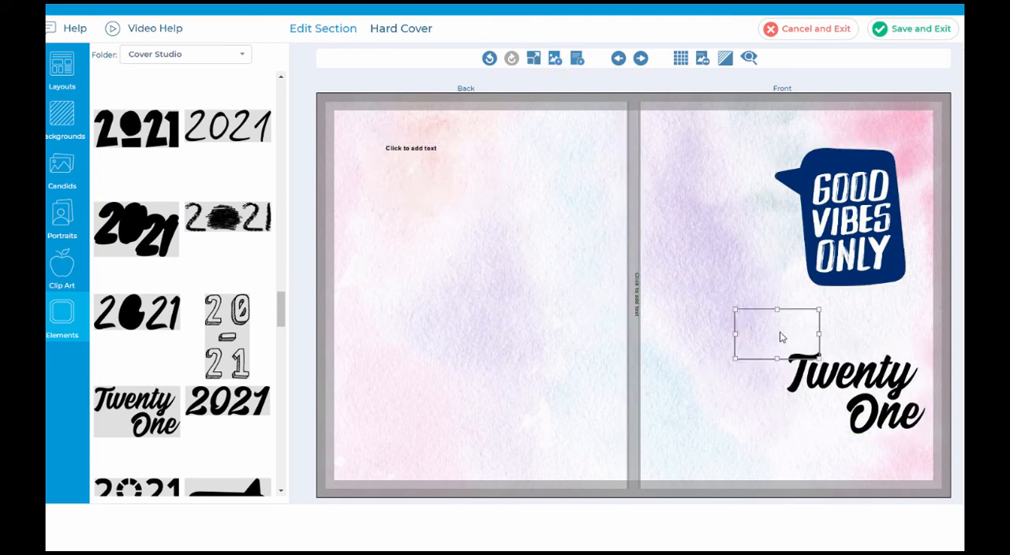
left_click_drag(779, 332, 925, 341)
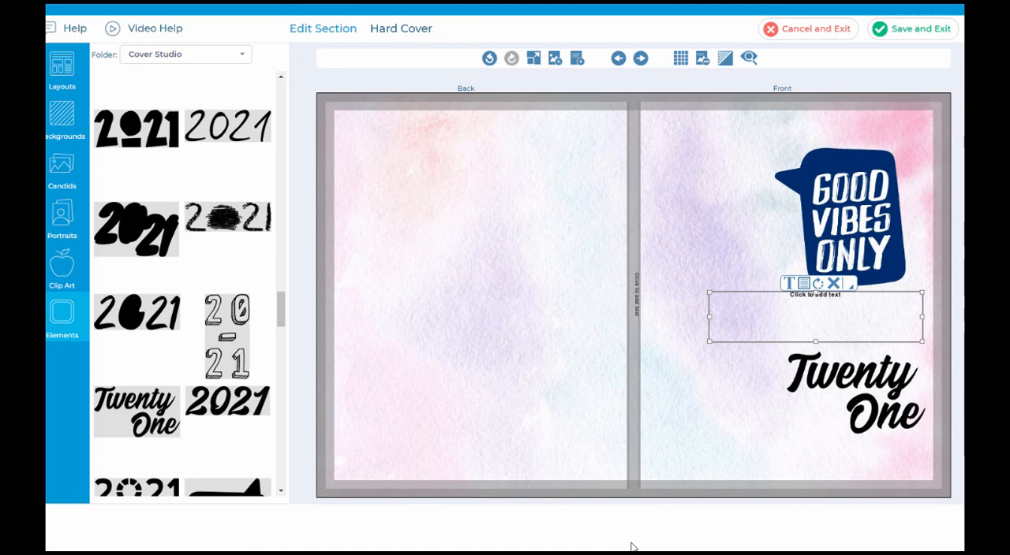
left_click(925, 34)
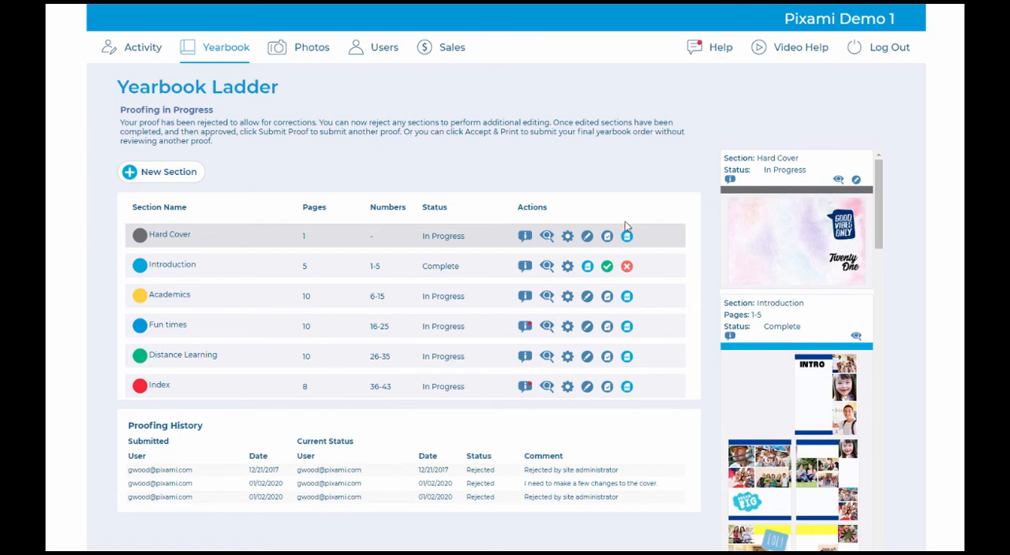
Step: Preview the Hard Cover's proof, checking the cover wrap area and spine, and close the preview
left_click(545, 238)
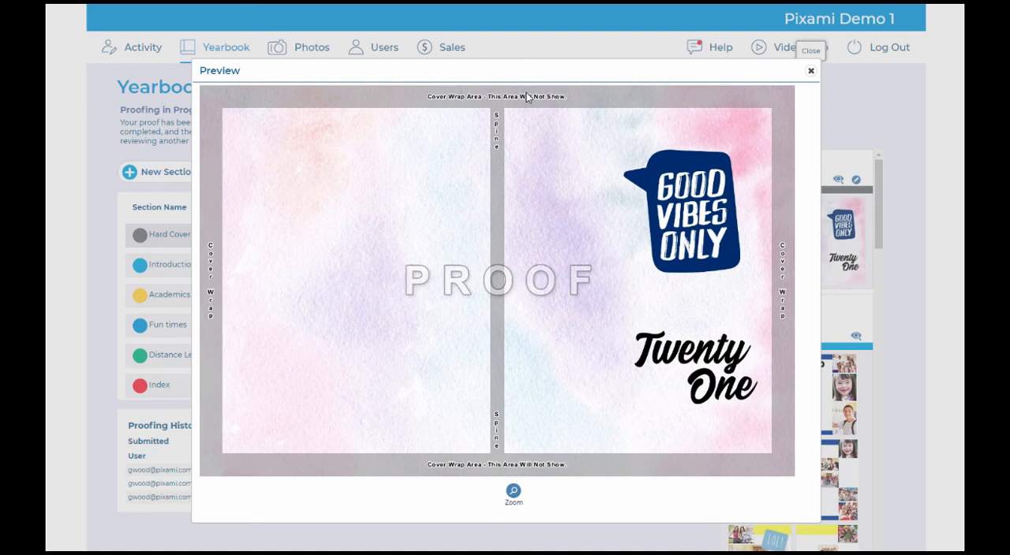
left_click(810, 71)
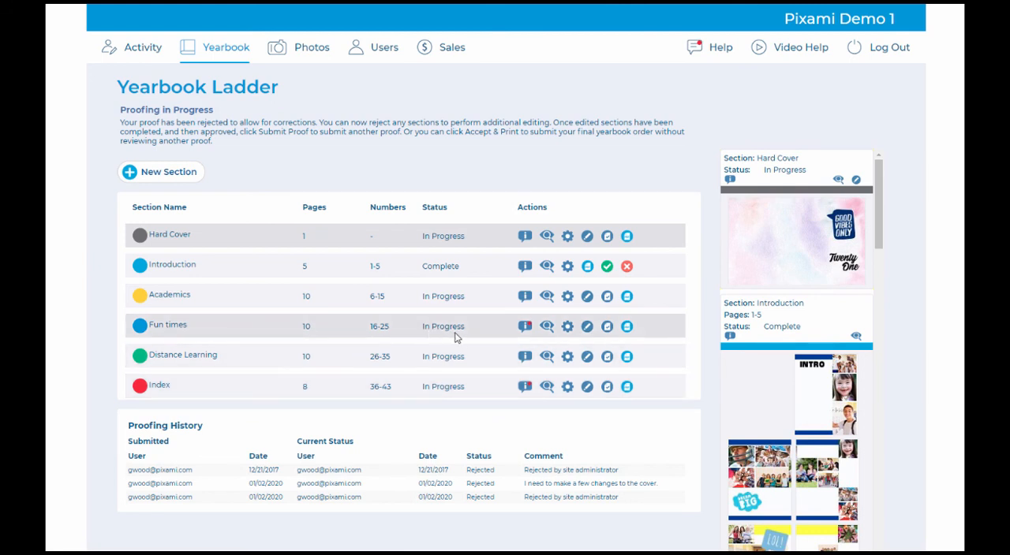
Step: Mark the Fun times section Complete and generate a proof for only that section
left_click(607, 327)
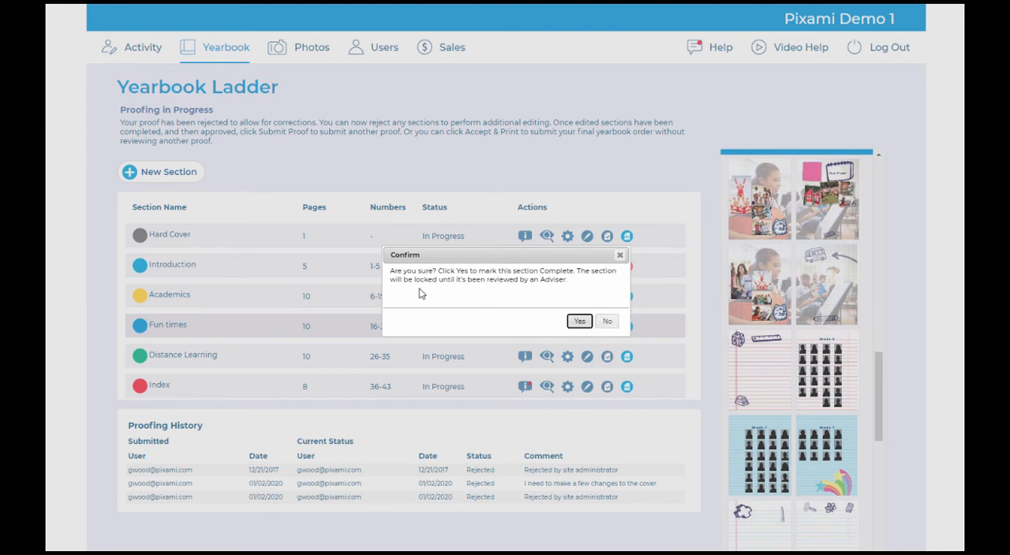
left_click(579, 322)
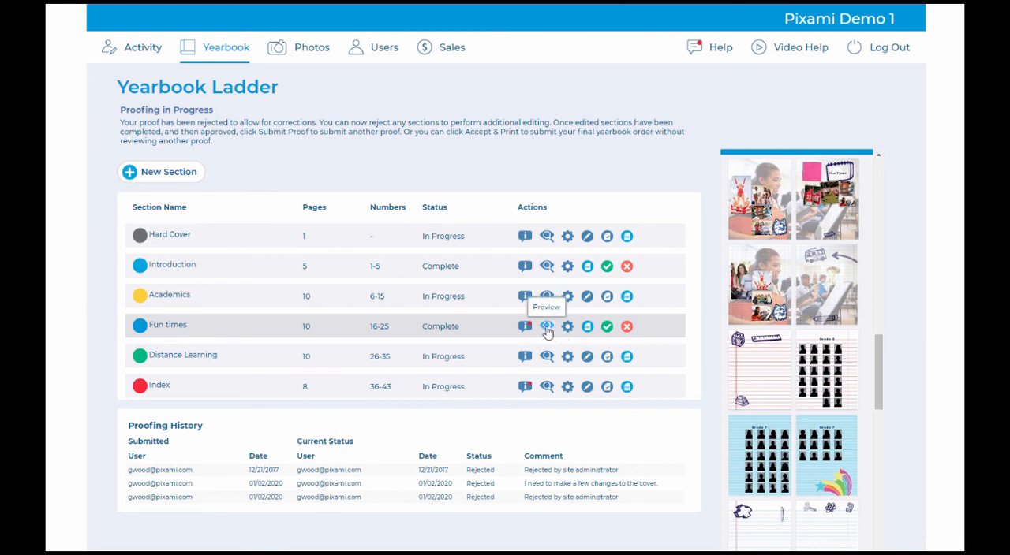
left_click(587, 328)
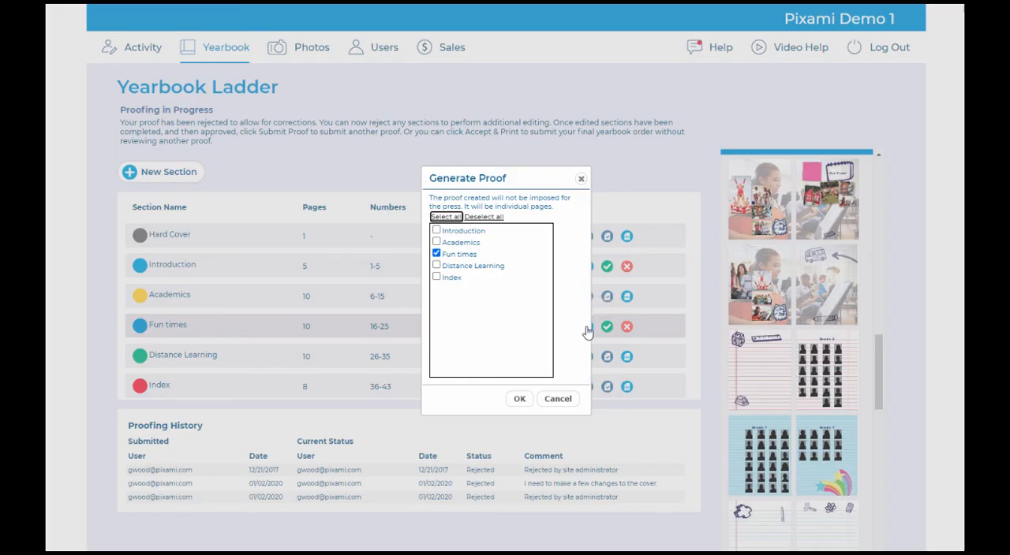
left_click(525, 401)
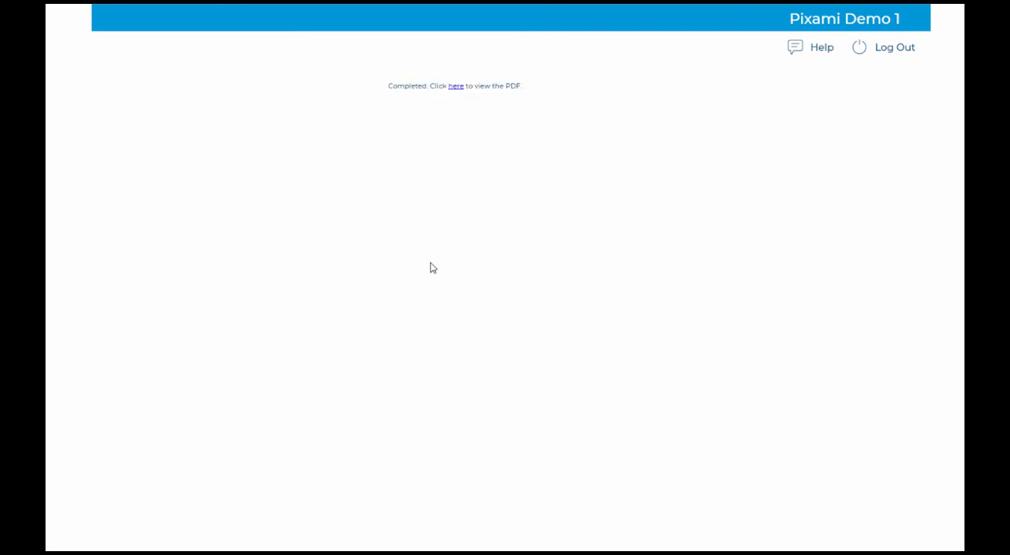
Step: Open the generated PDF proof of the Fun times section and review its page layouts
left_click(456, 86)
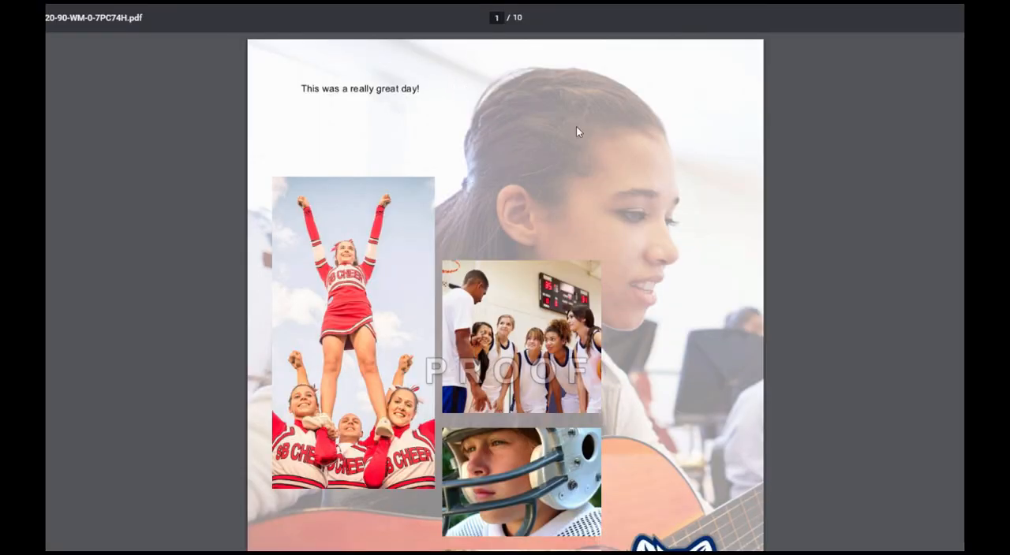
scroll(505, 292, "down", 10)
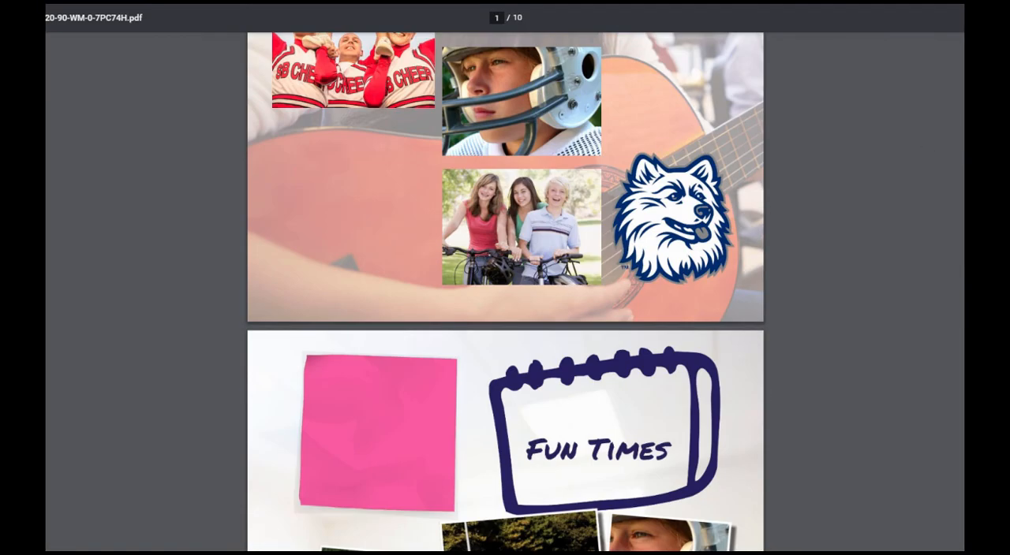
scroll(505, 292, "down", 10)
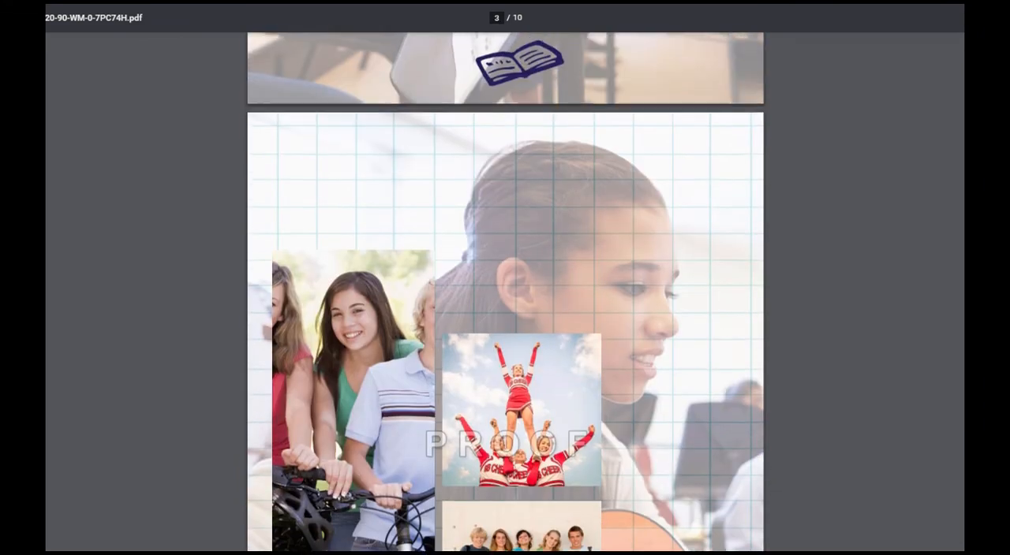
scroll(505, 292, "down", 10)
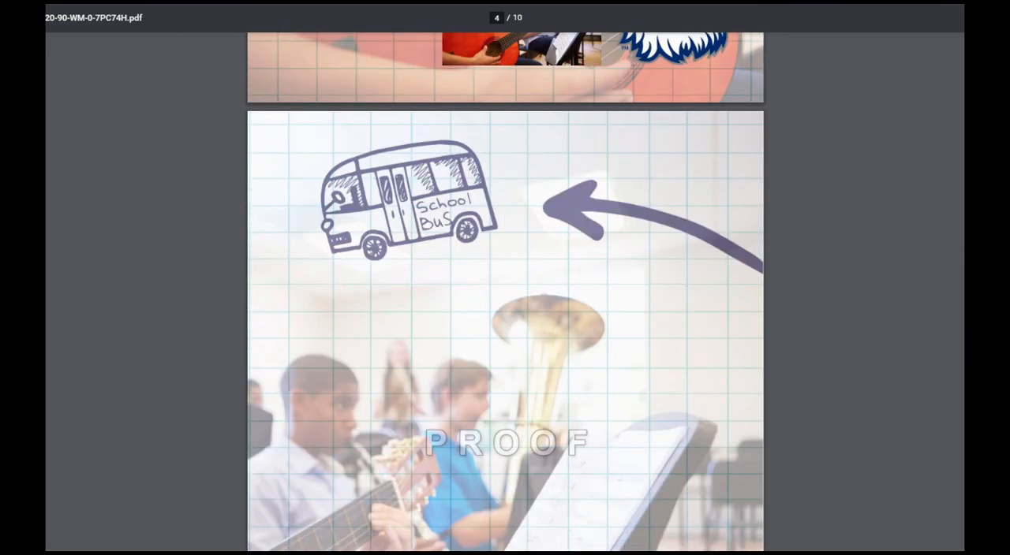
scroll(489, 119, "down", 10)
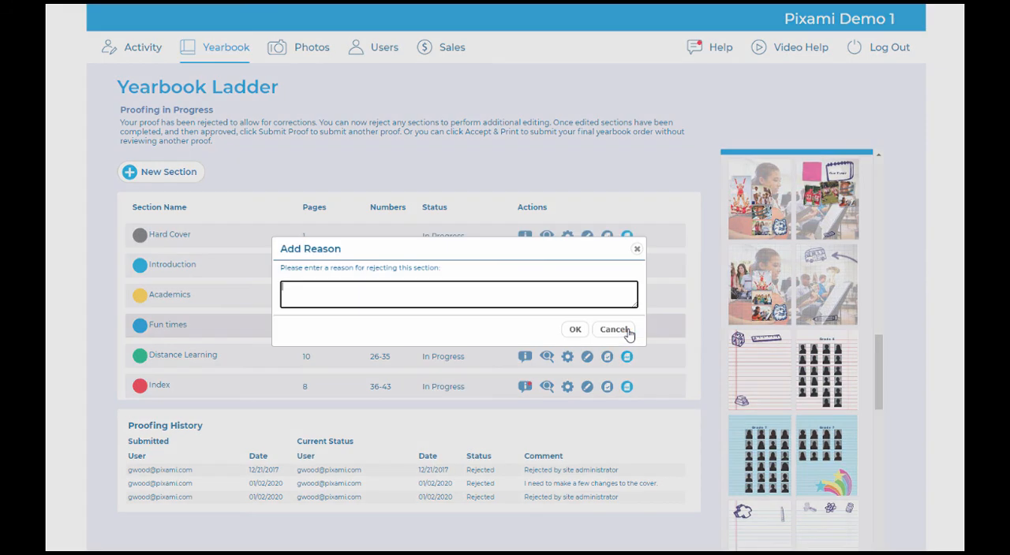
Step: Reject the Fun times section with the reason "Looks great but please increase the transparency of the large photo on page 17. Thanks!"
left_click(628, 331)
type("Looks great but please increase the transparency of the large photo on page 17. Thanks!")
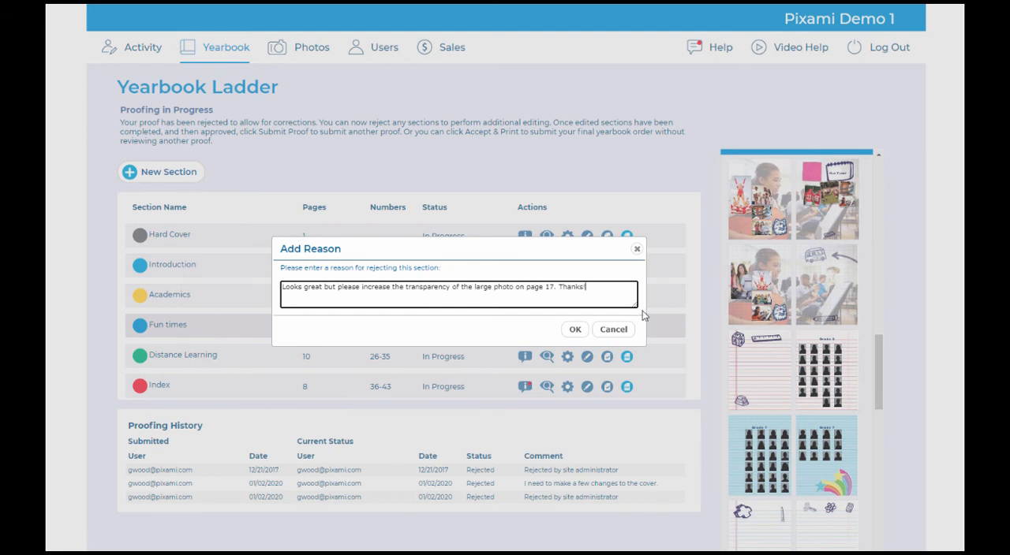
left_click(578, 332)
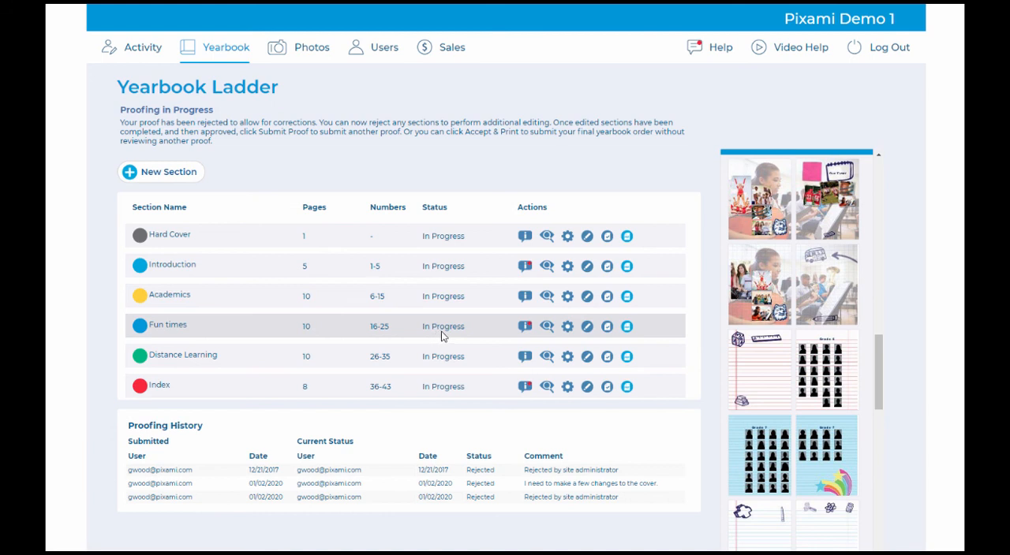
Step: Review the Fun times section's info and event history, enter the comment "Got it thanks!", and close the info
left_click(525, 328)
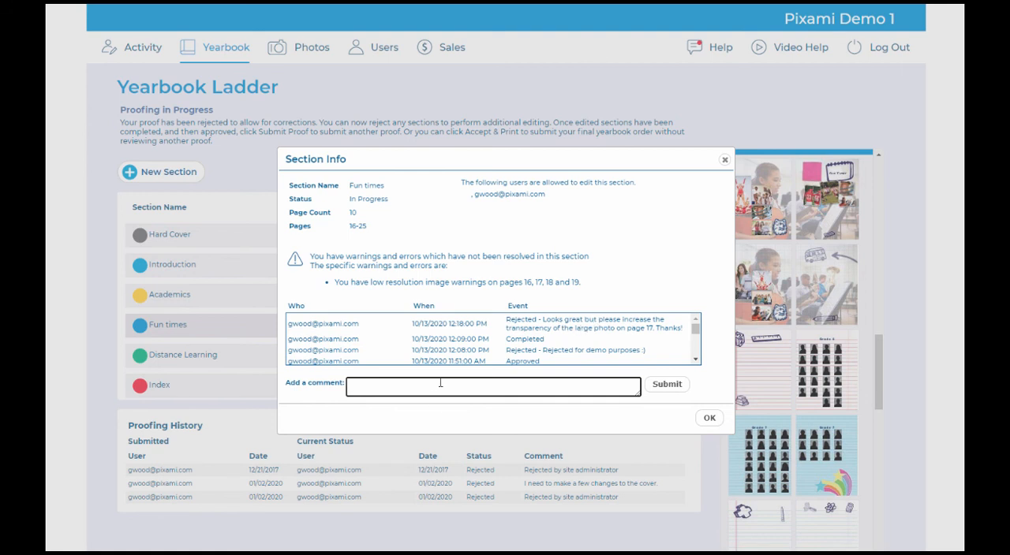
type("Got it thanks!")
left_click_drag(694, 330, 704, 313)
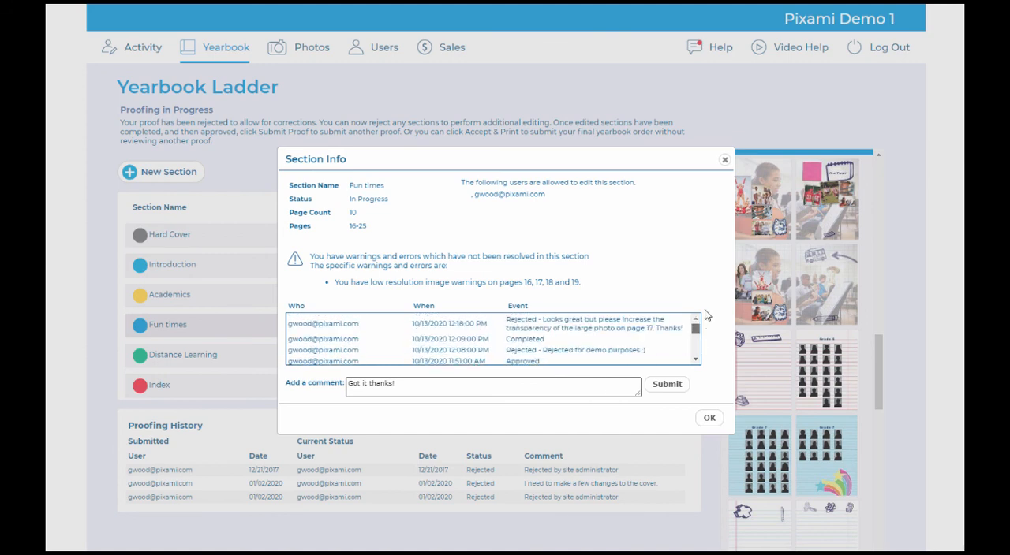
left_click(667, 384)
left_click(709, 419)
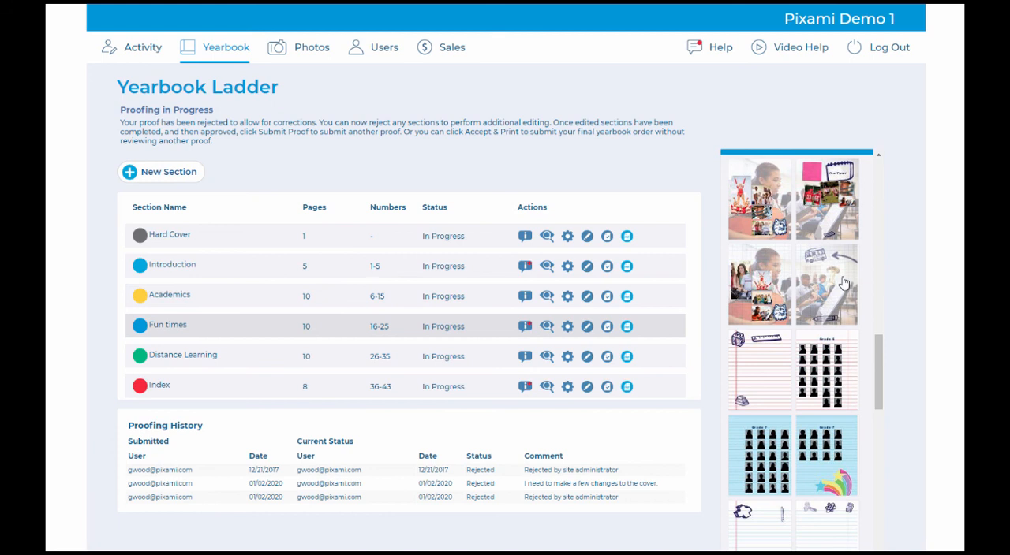
Step: Mark the Fun times section Complete again and approve it
left_click(605, 328)
left_click(580, 321)
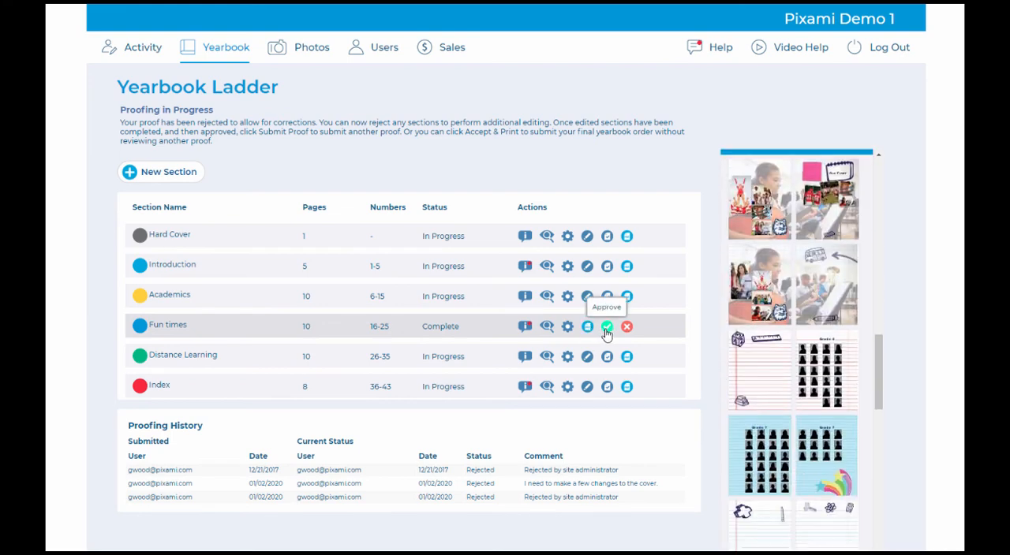
left_click(606, 328)
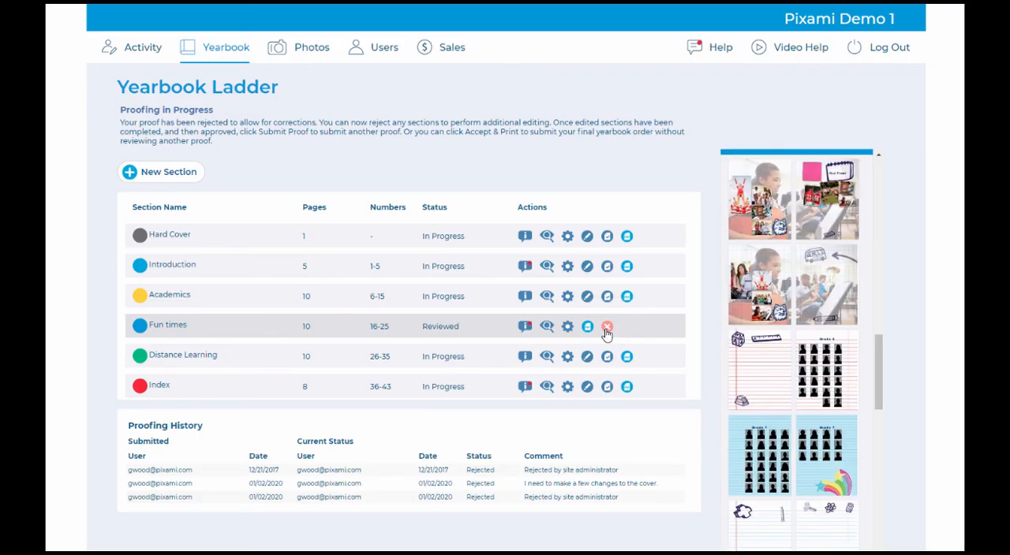